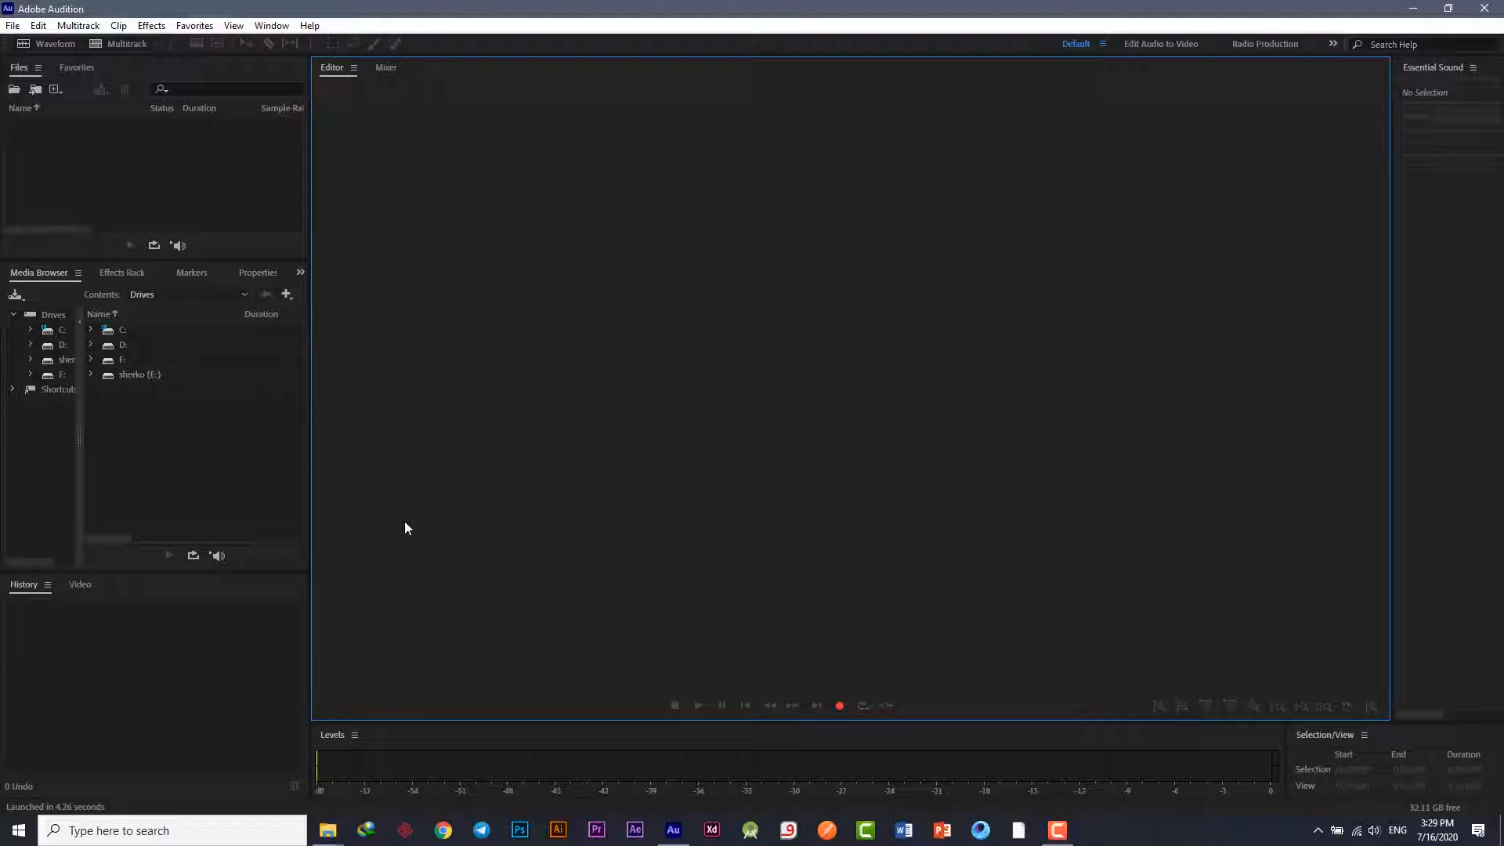
# Step: Load the wave sound file test audio from the Music folder into the Audition editor
pyautogui.click(327, 830)
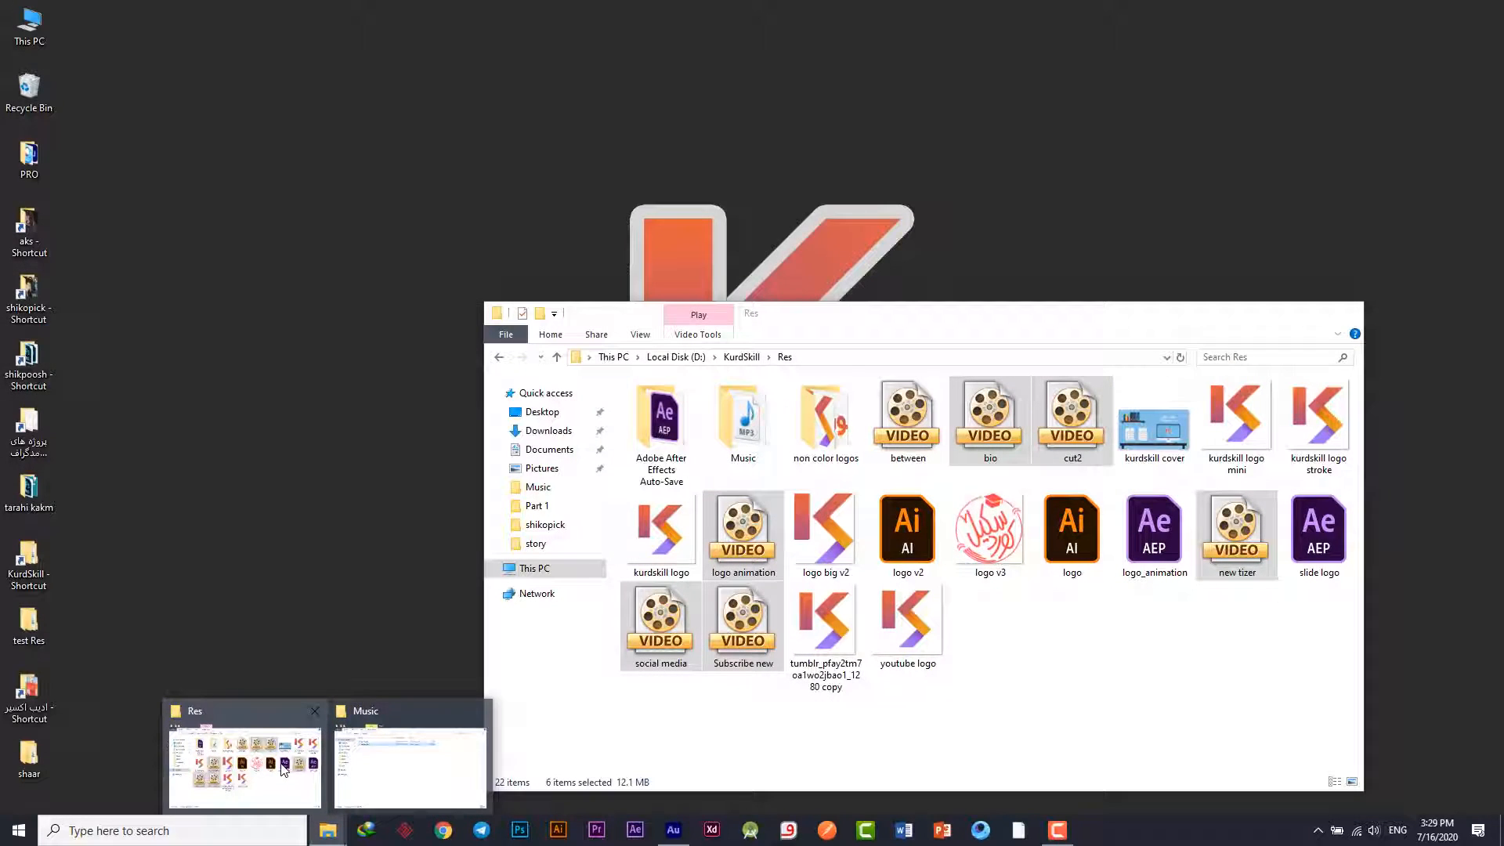
pyautogui.click(291, 770)
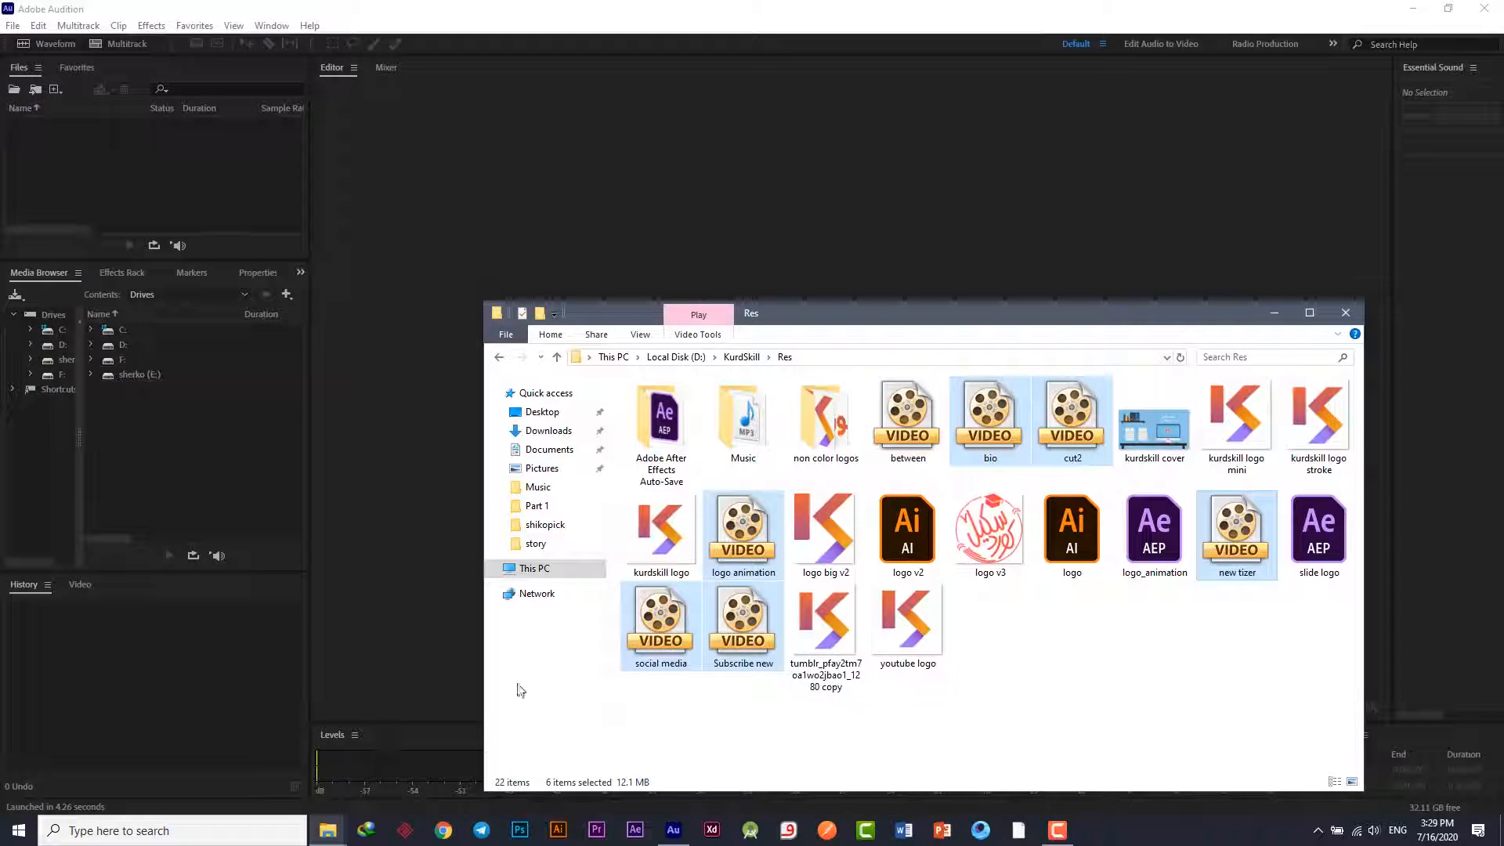
pyautogui.click(258, 710)
pyautogui.click(327, 830)
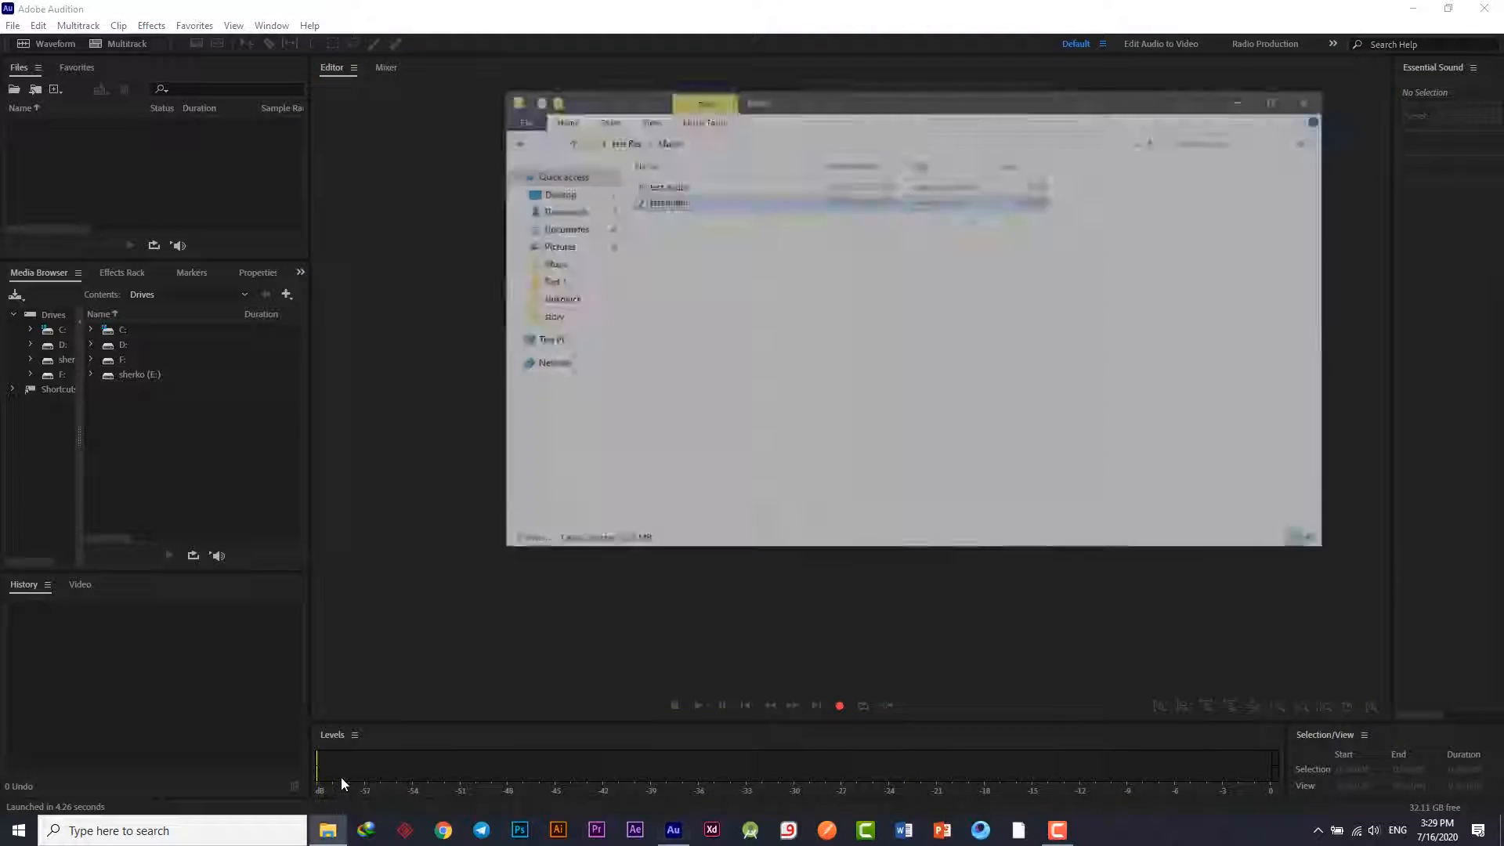
pyautogui.moveTo(712, 144); pyautogui.dragTo(439, 275)
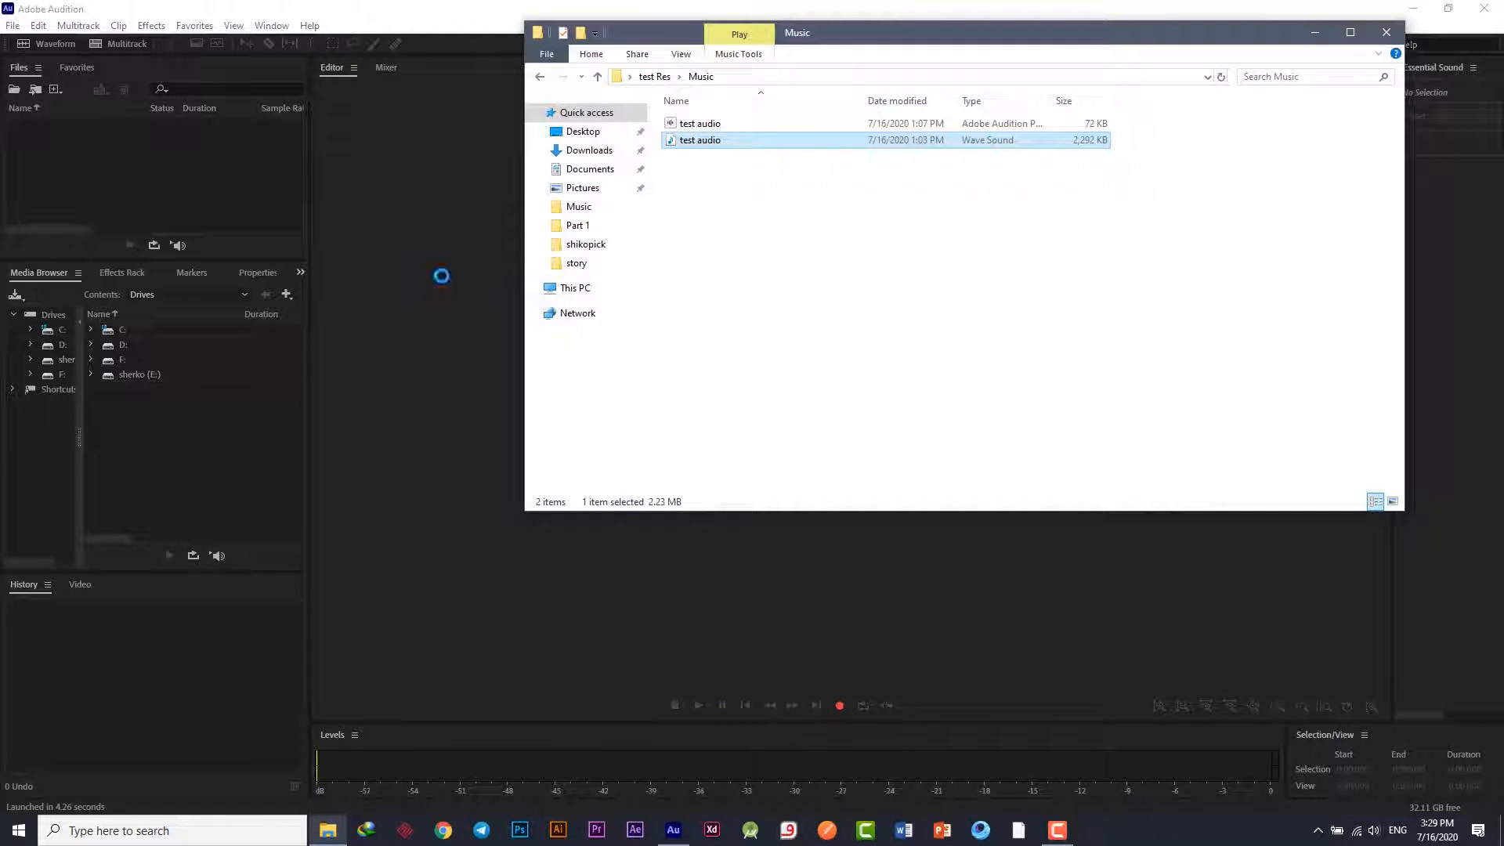
pyautogui.click(1314, 37)
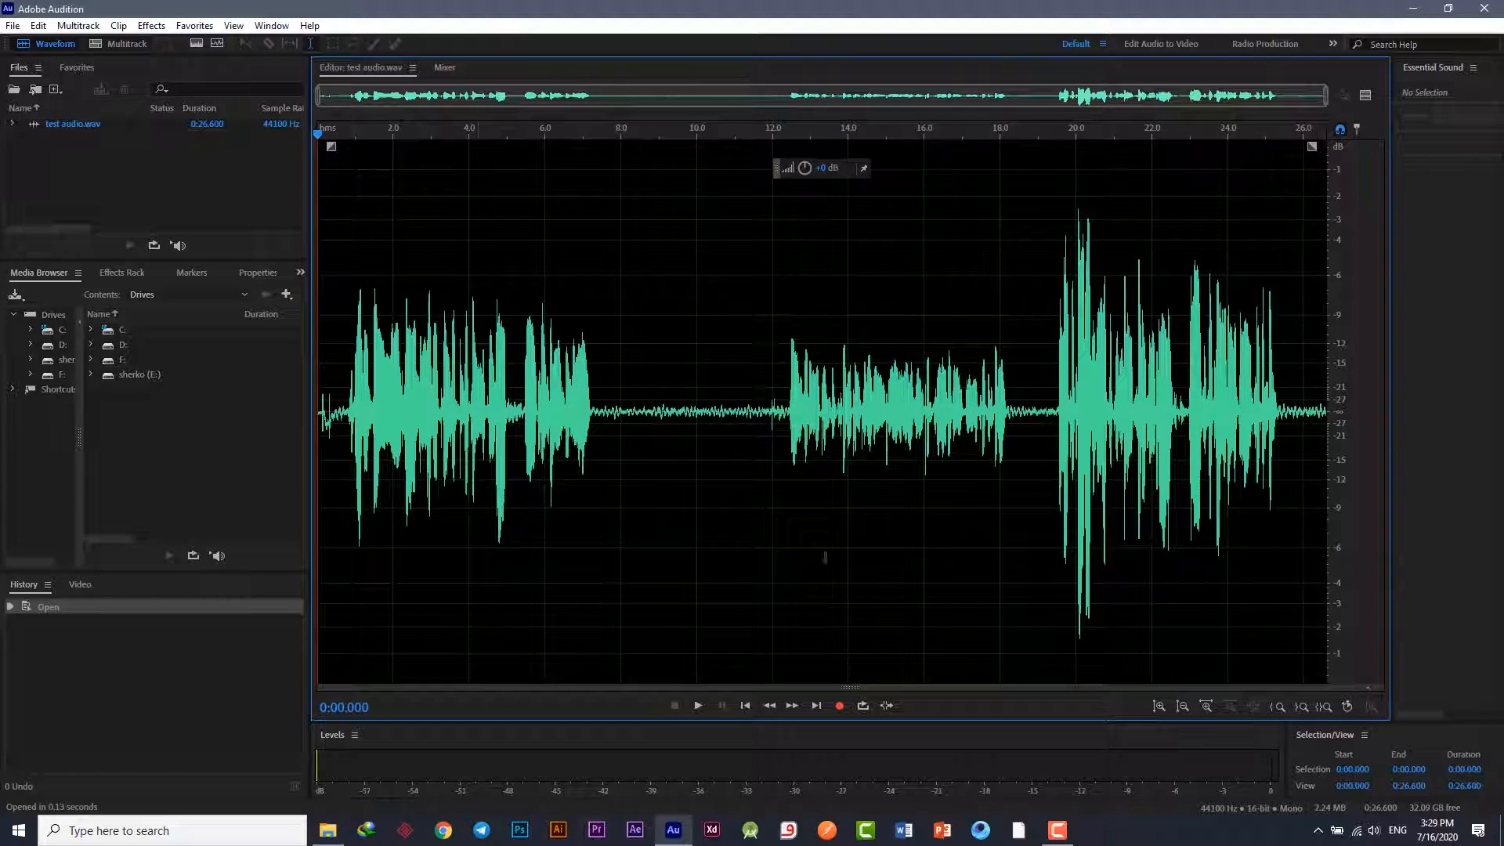
# Step: Play the recording through and examine the speech-free stretch between the first two spoken passages for background noise
pyautogui.click(701, 705)
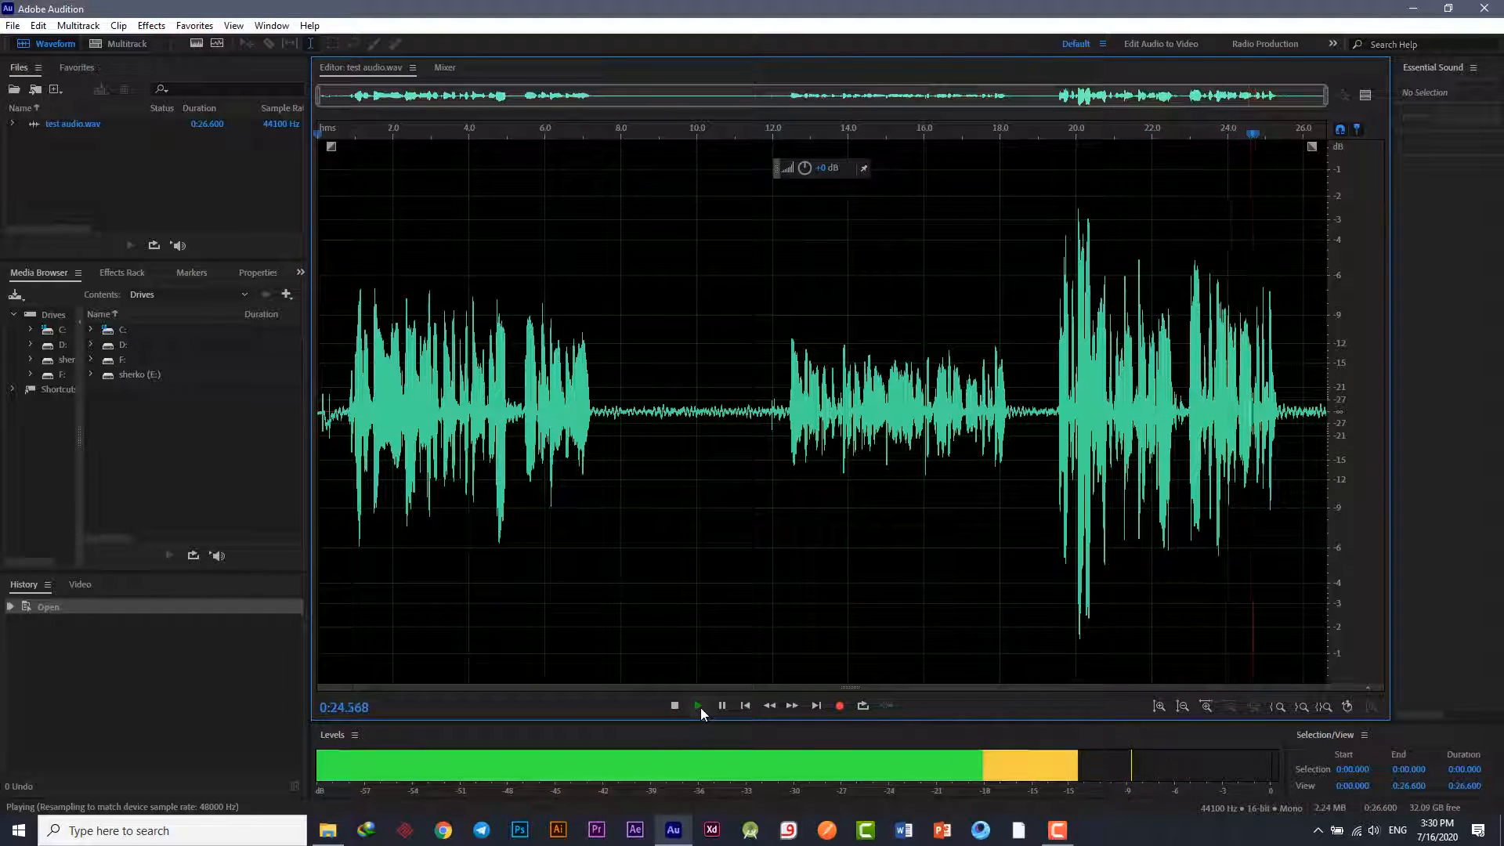
pyautogui.click(682, 707)
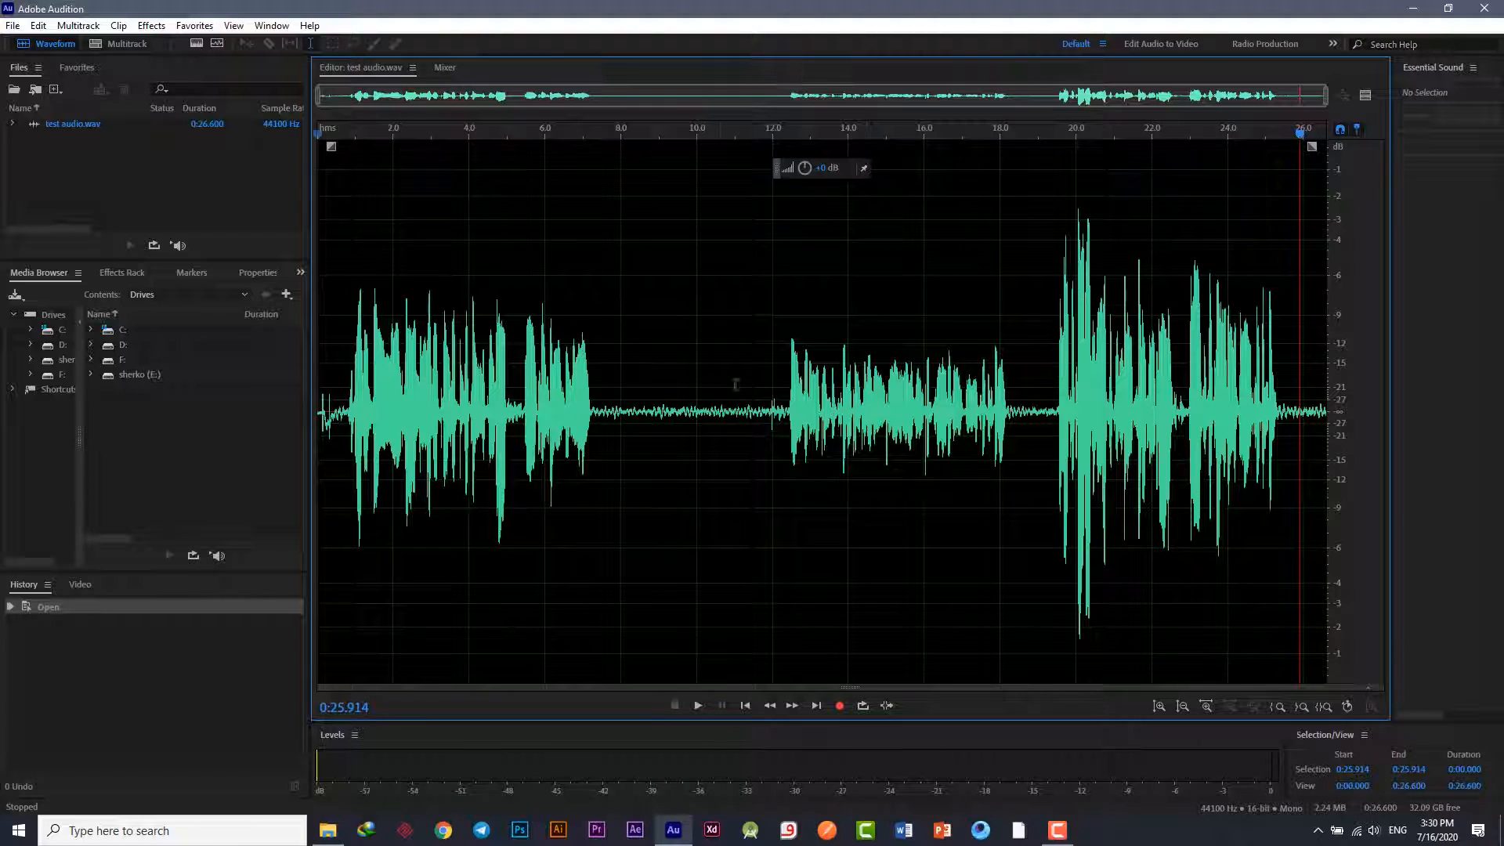
pyautogui.click(594, 136)
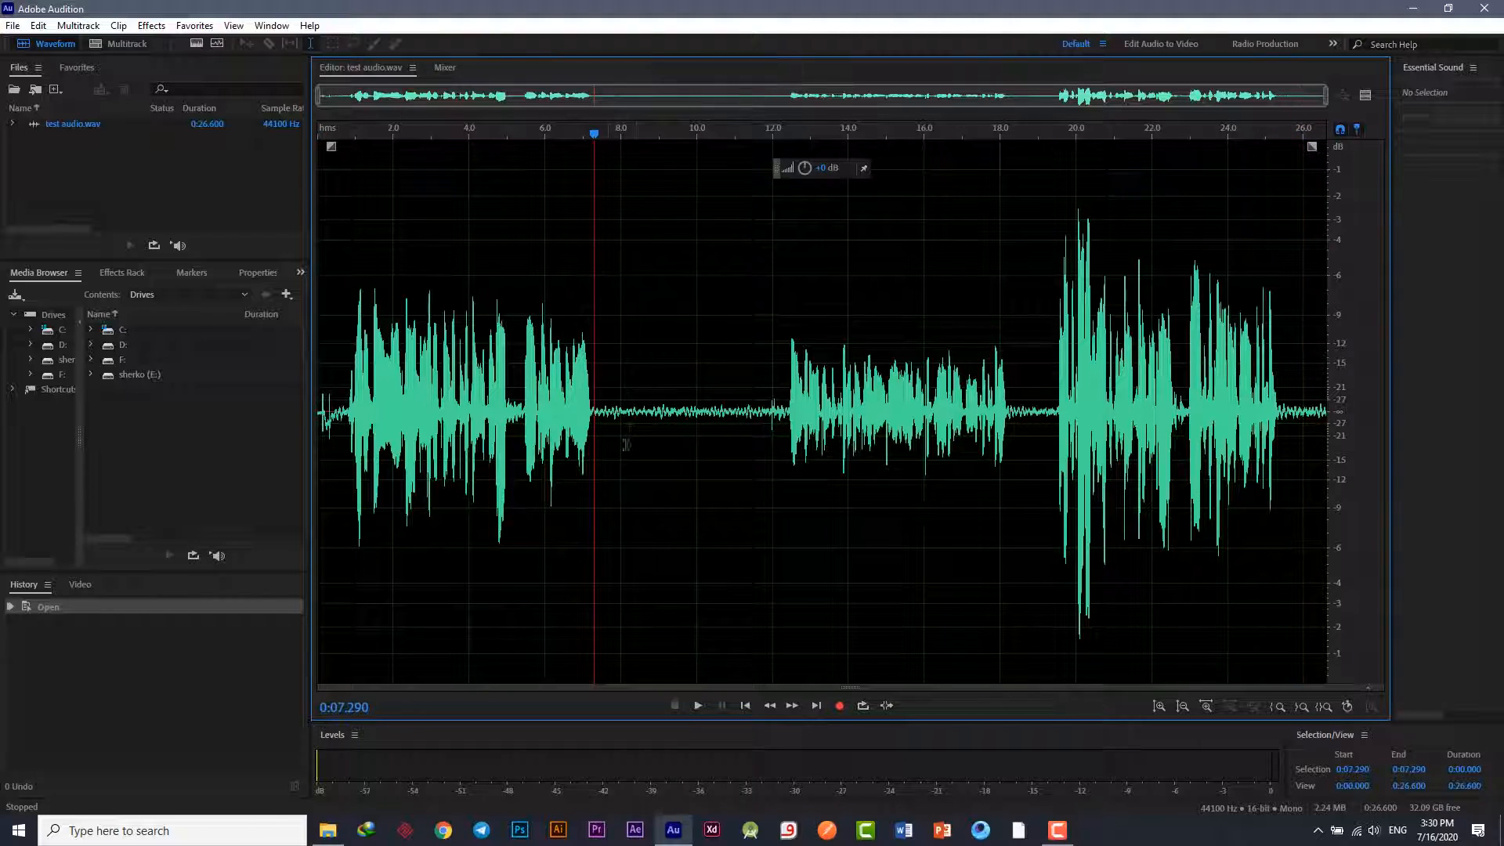
pyautogui.moveTo(594, 137); pyautogui.dragTo(783, 137)
pyautogui.scroll(4, 715, 474)
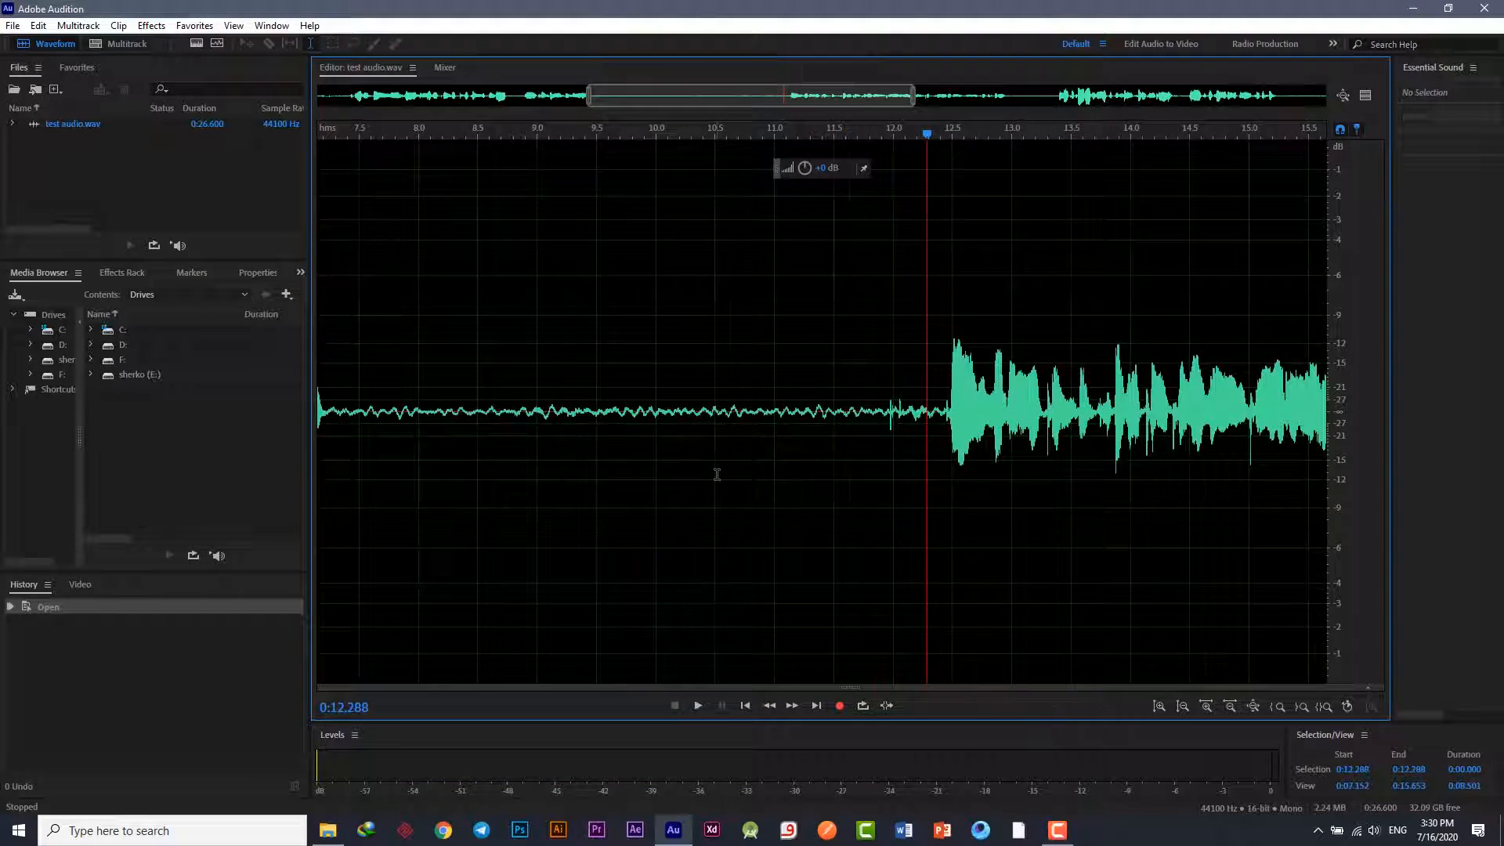
pyautogui.scroll(-1, 715, 474)
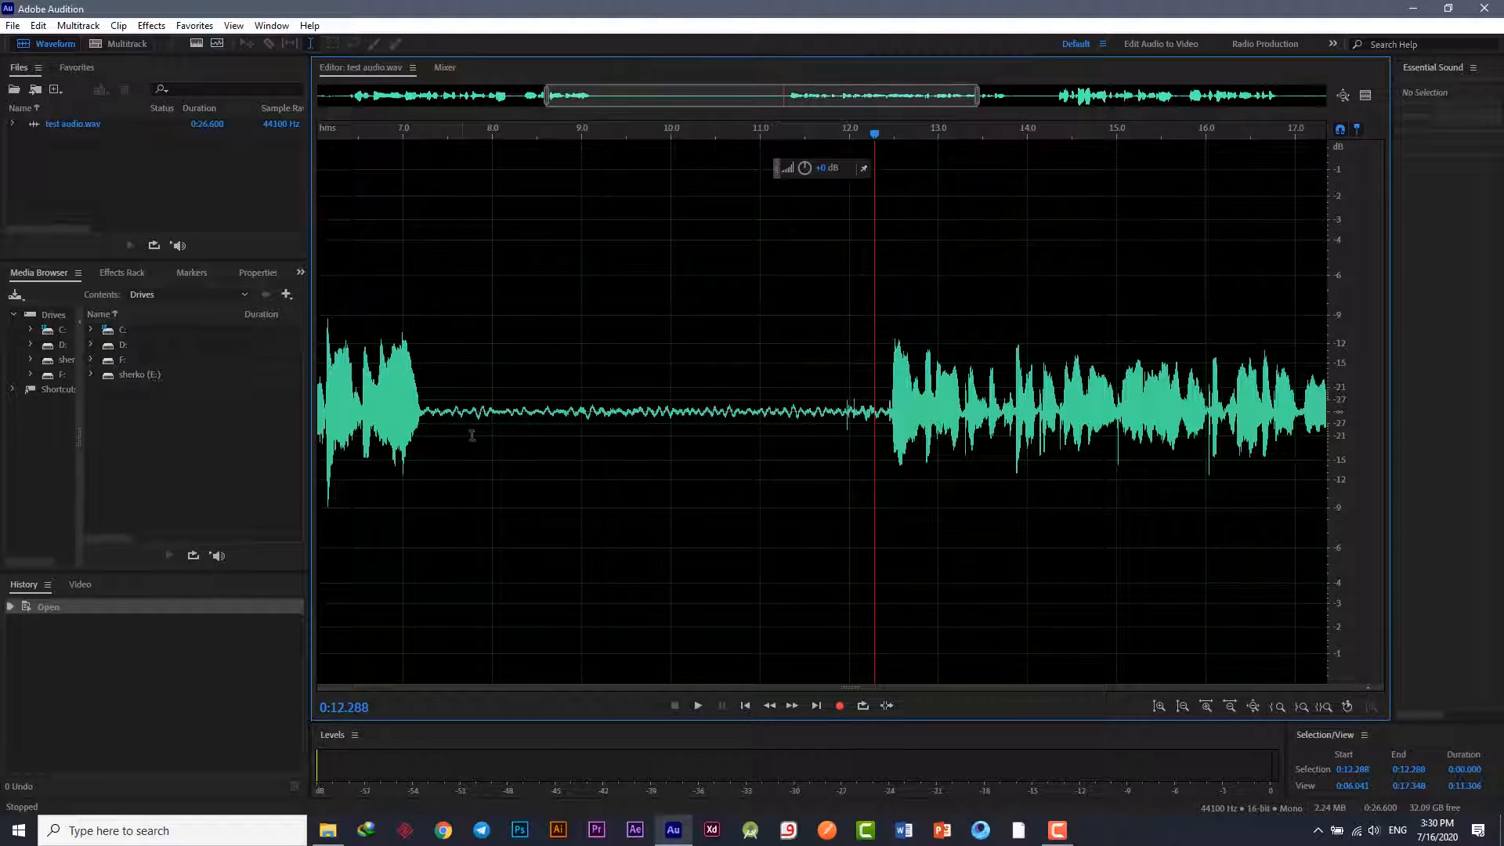
pyautogui.moveTo(875, 138); pyautogui.dragTo(427, 141)
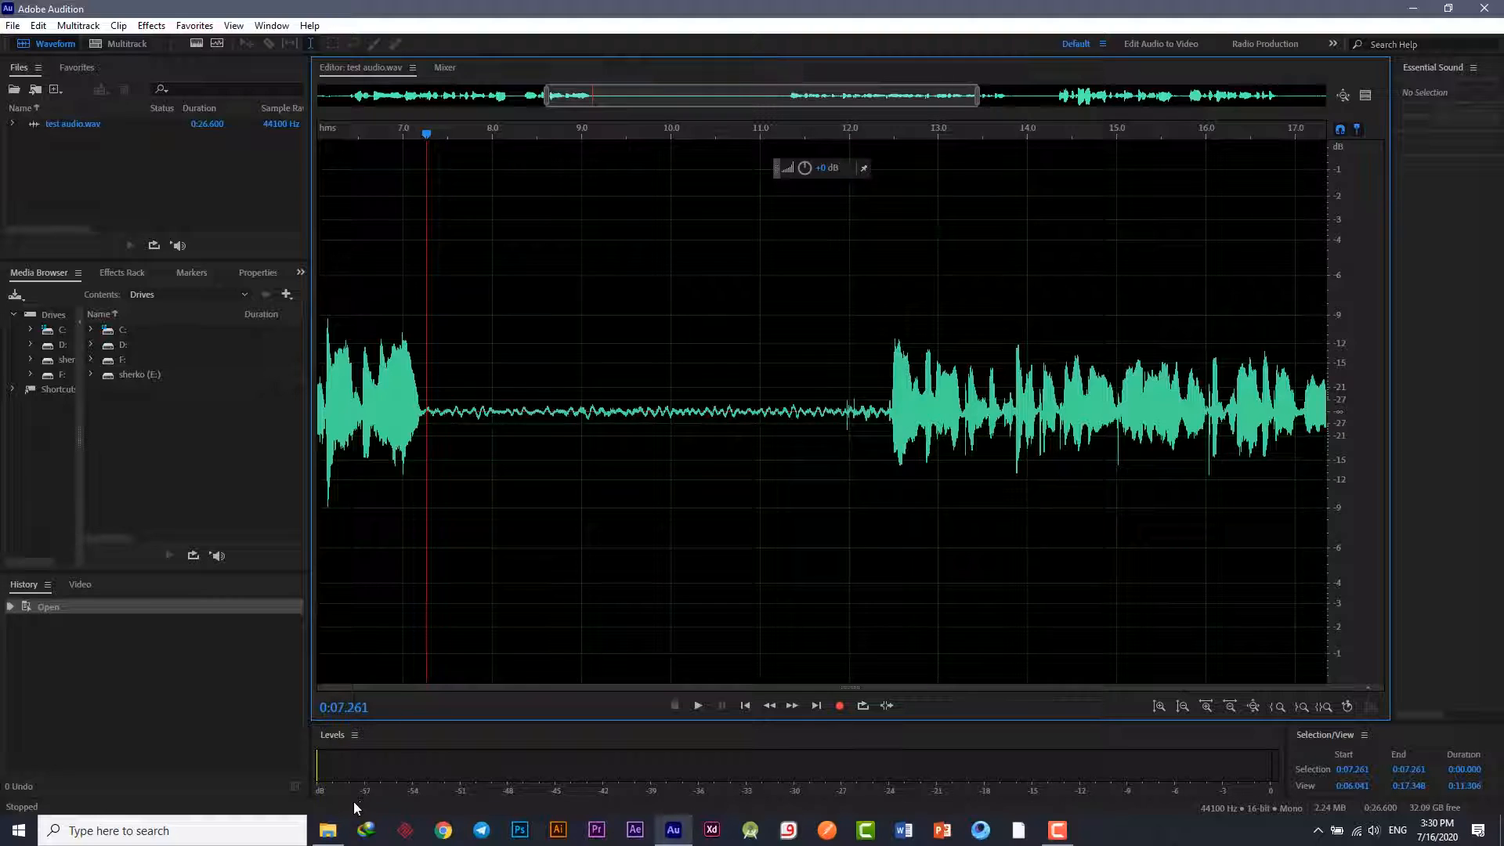
pyautogui.moveTo(427, 134); pyautogui.dragTo(475, 235)
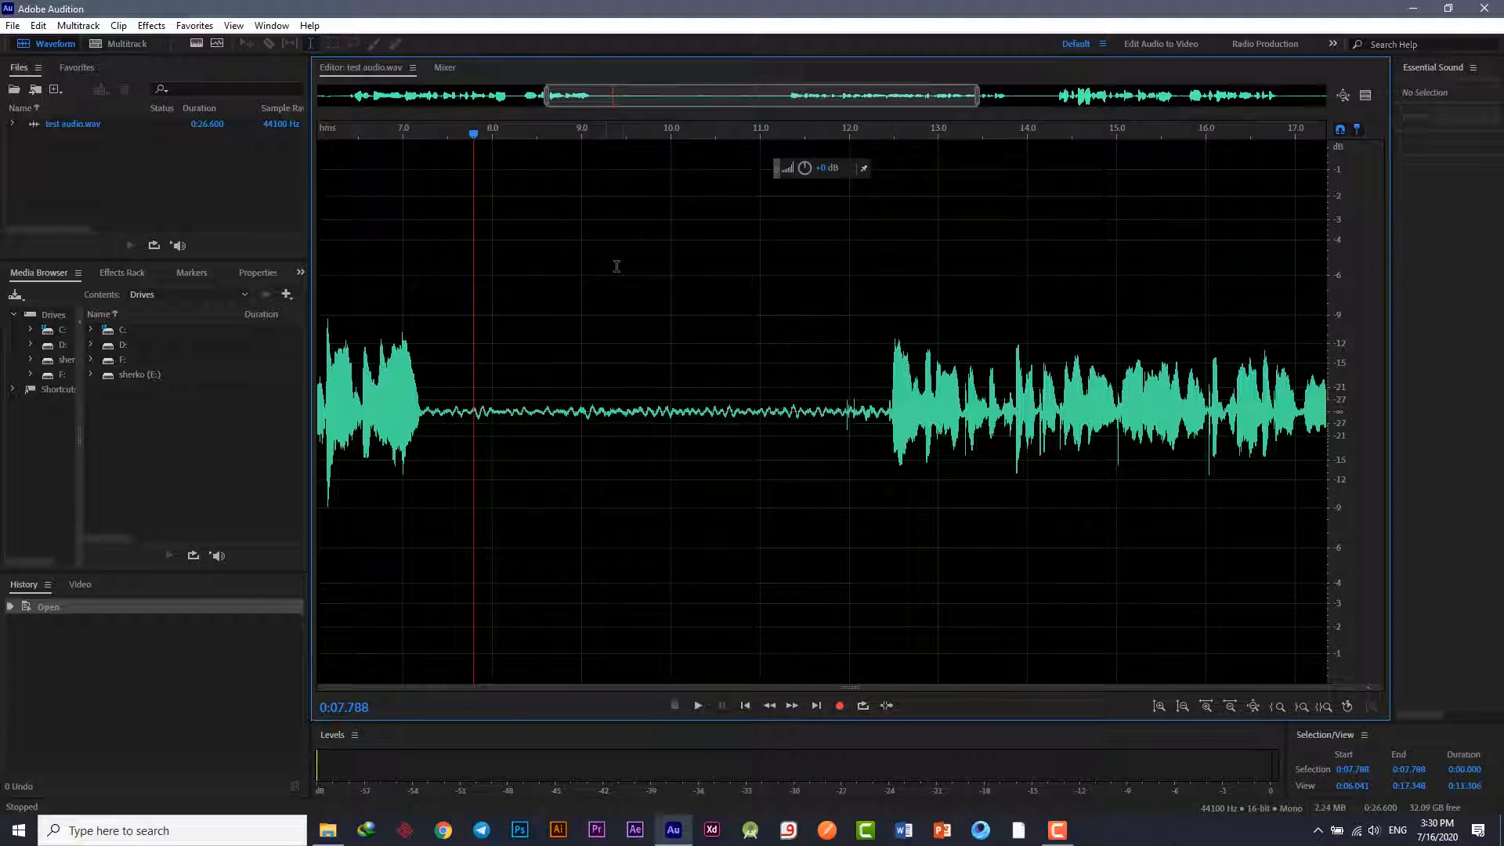
pyautogui.scroll(-3, 698, 251)
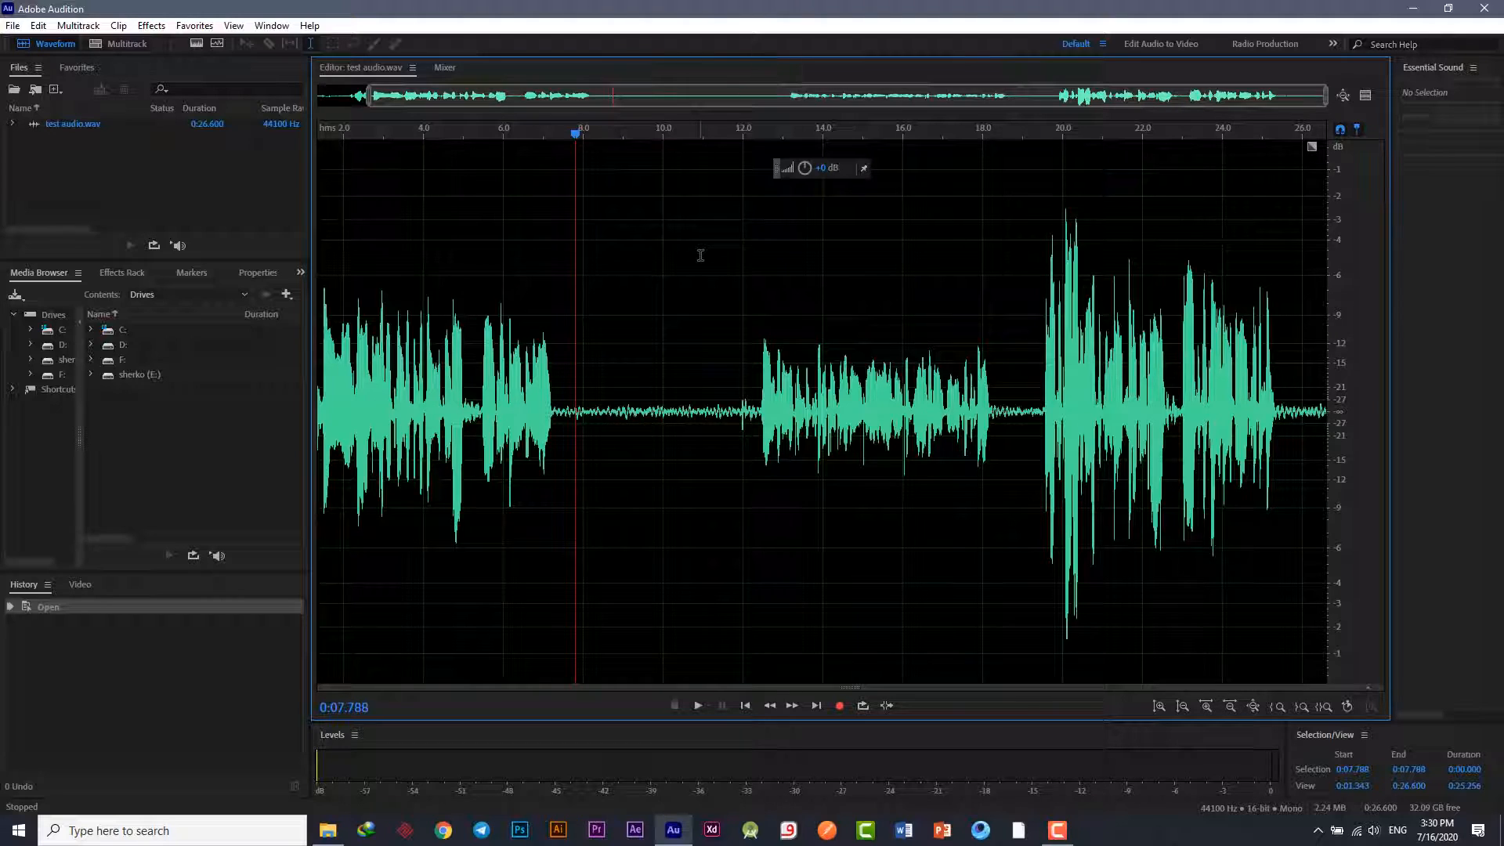
# Step: Select the noise-only stretch from about 7.3 to 12.4 s and capture it as the noise print, suppressing the alert for future captures
pyautogui.click(554, 192)
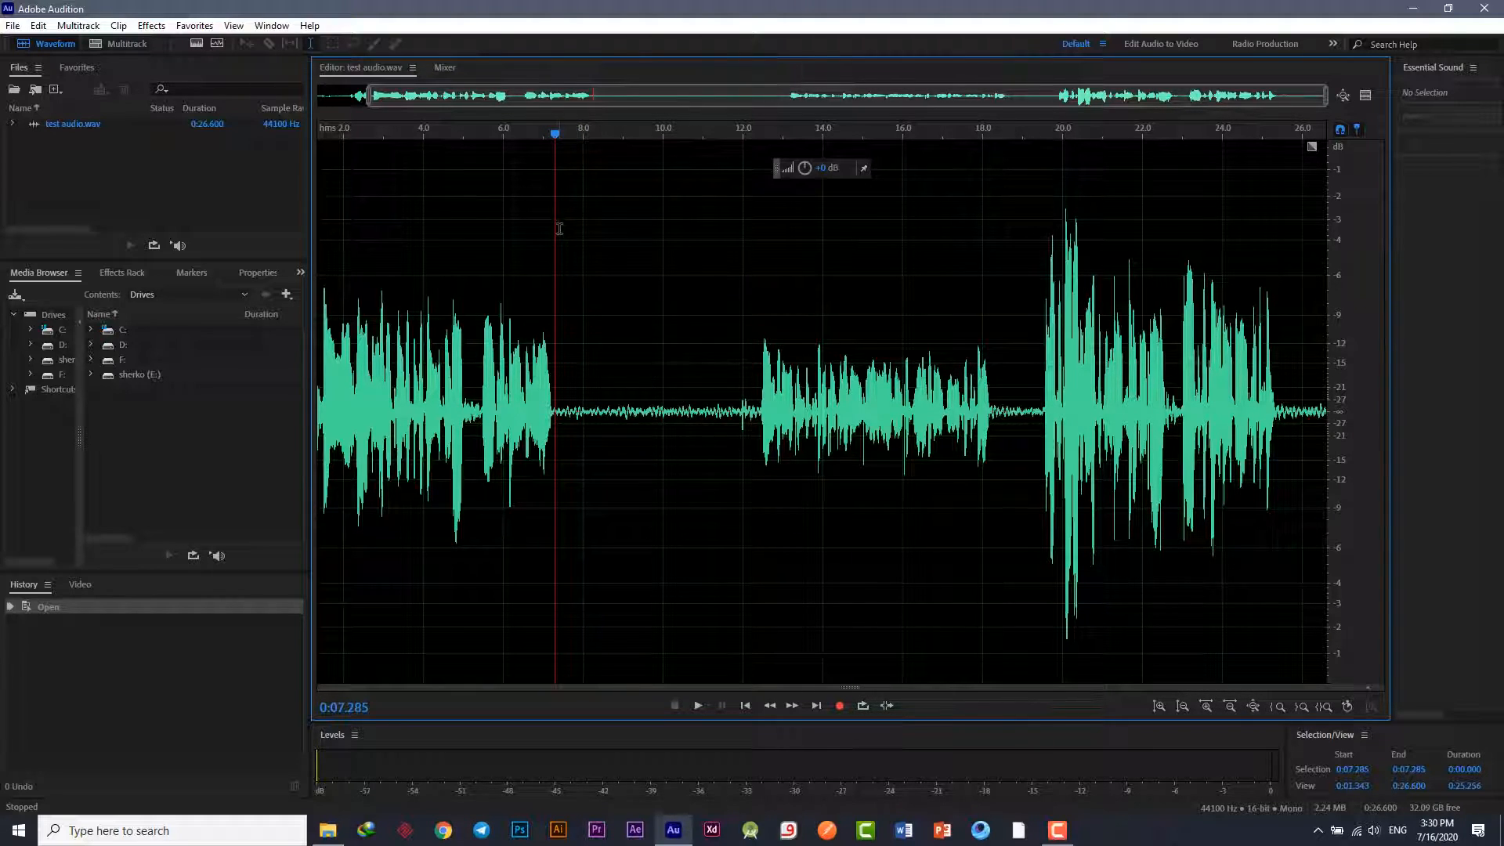
pyautogui.moveTo(554, 222); pyautogui.dragTo(760, 253)
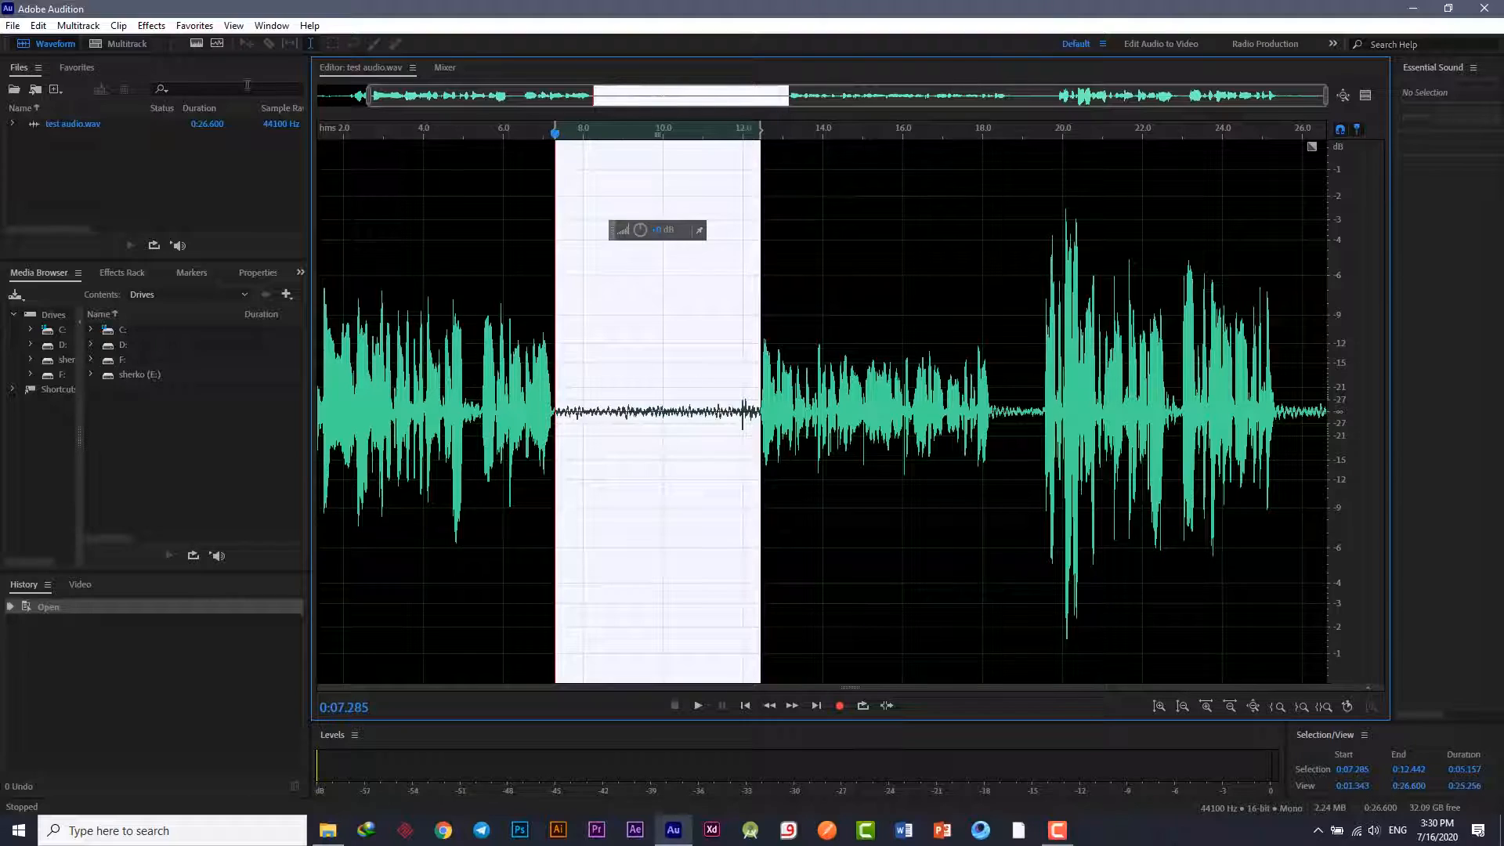
pyautogui.click(153, 27)
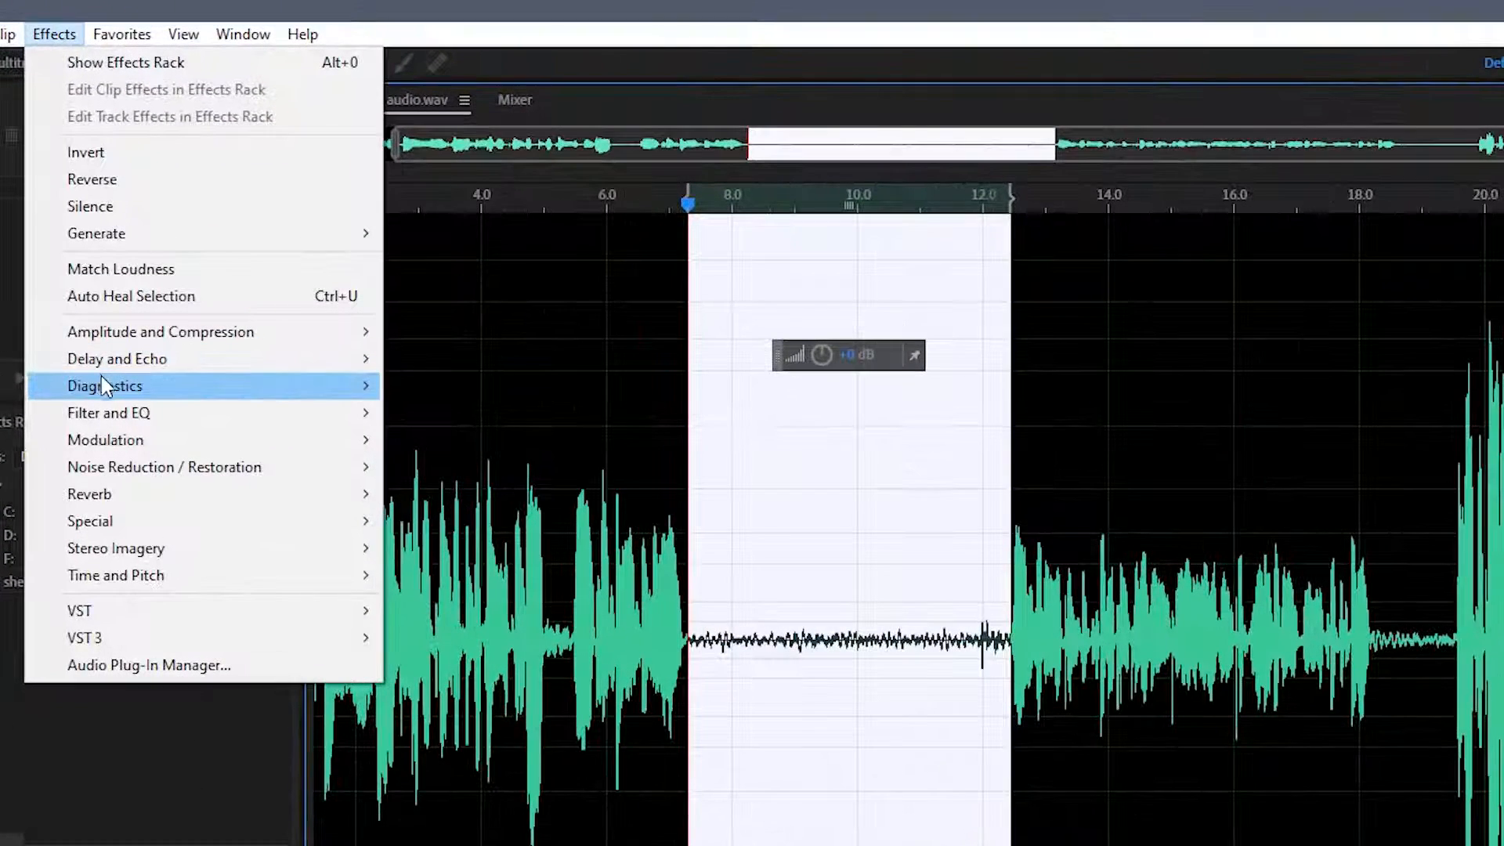
pyautogui.moveTo(364, 470)
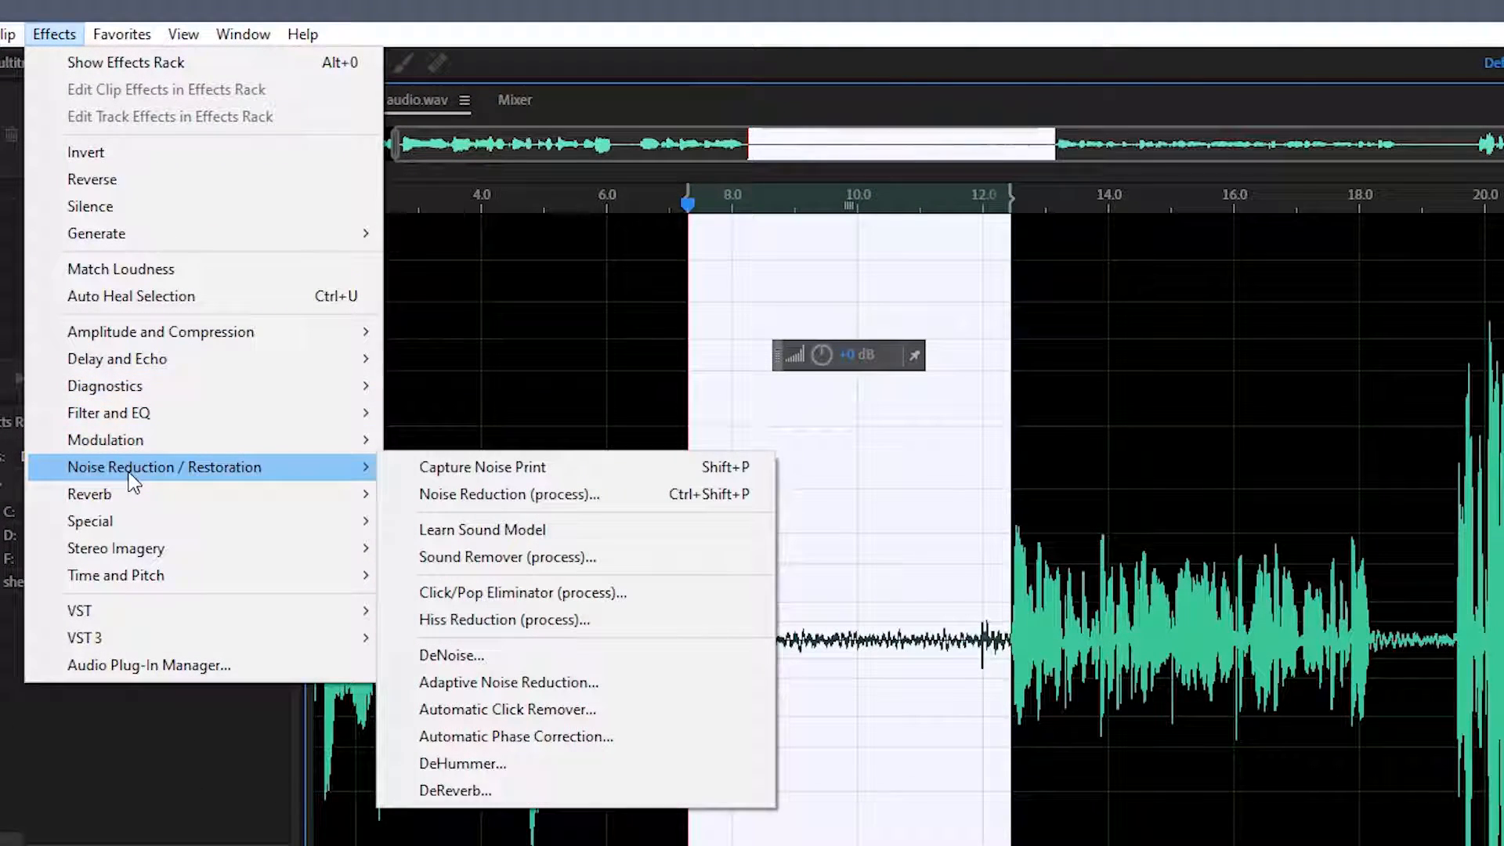
pyautogui.click(480, 475)
pyautogui.click(658, 424)
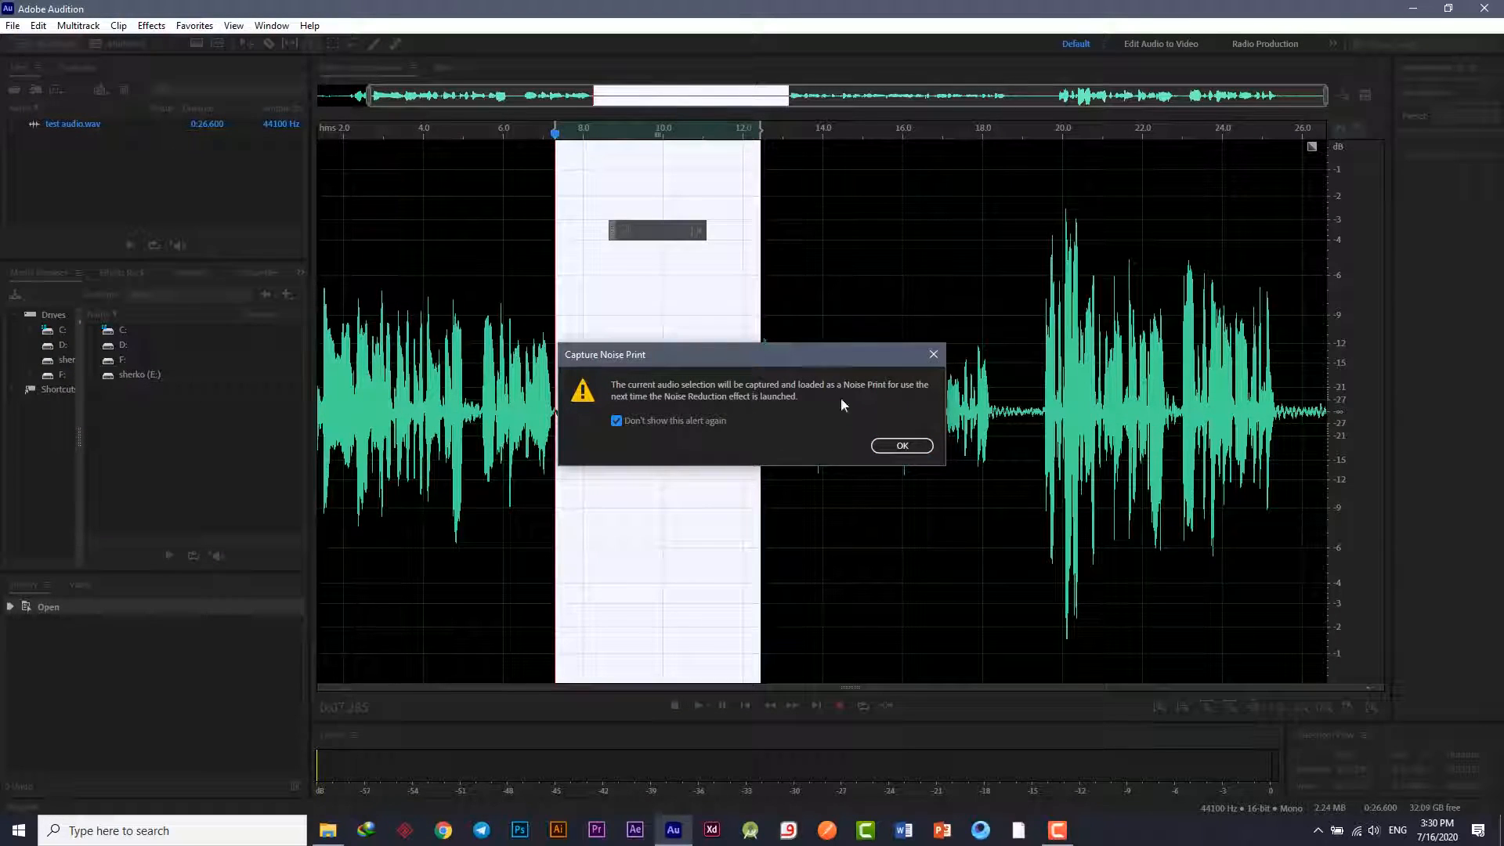
pyautogui.click(900, 444)
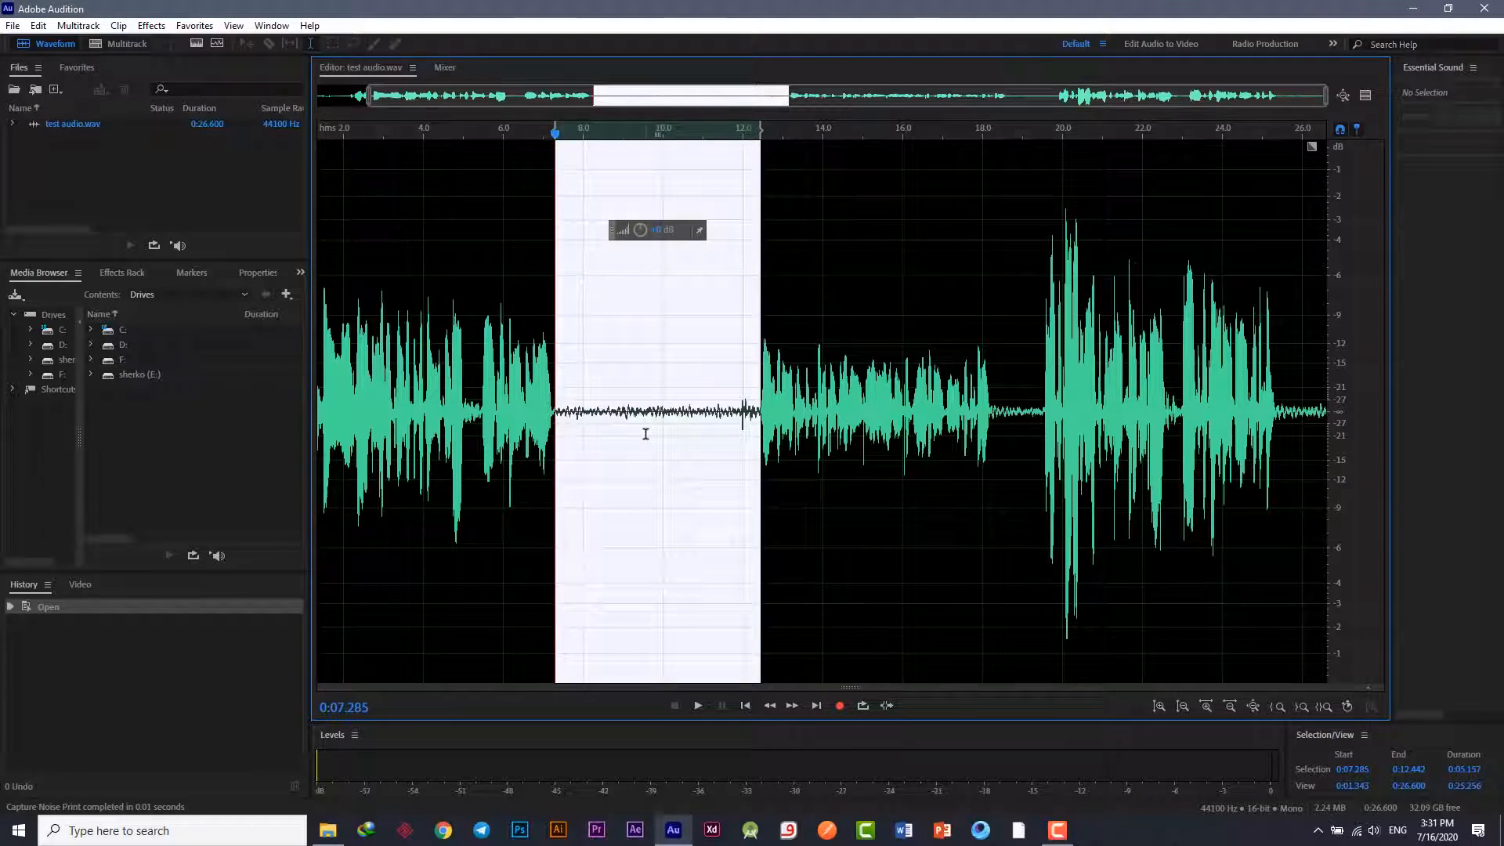
# Step: Select the entire recording and open the Noise Reduction (process) effect for it
pyautogui.scroll(-1, 593, 330)
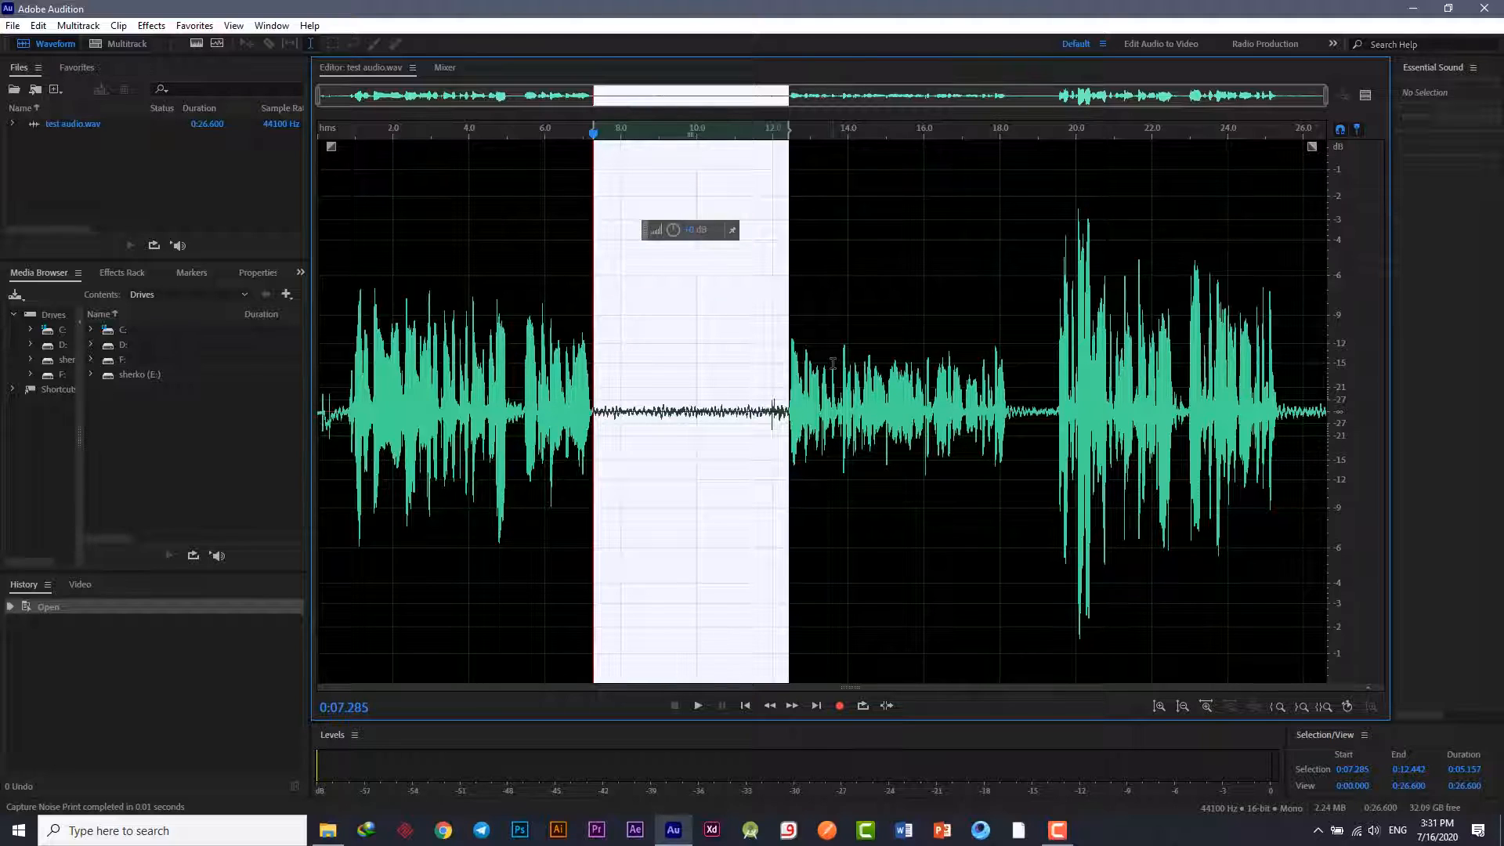
pyautogui.hotkey('ctrl', 'a')
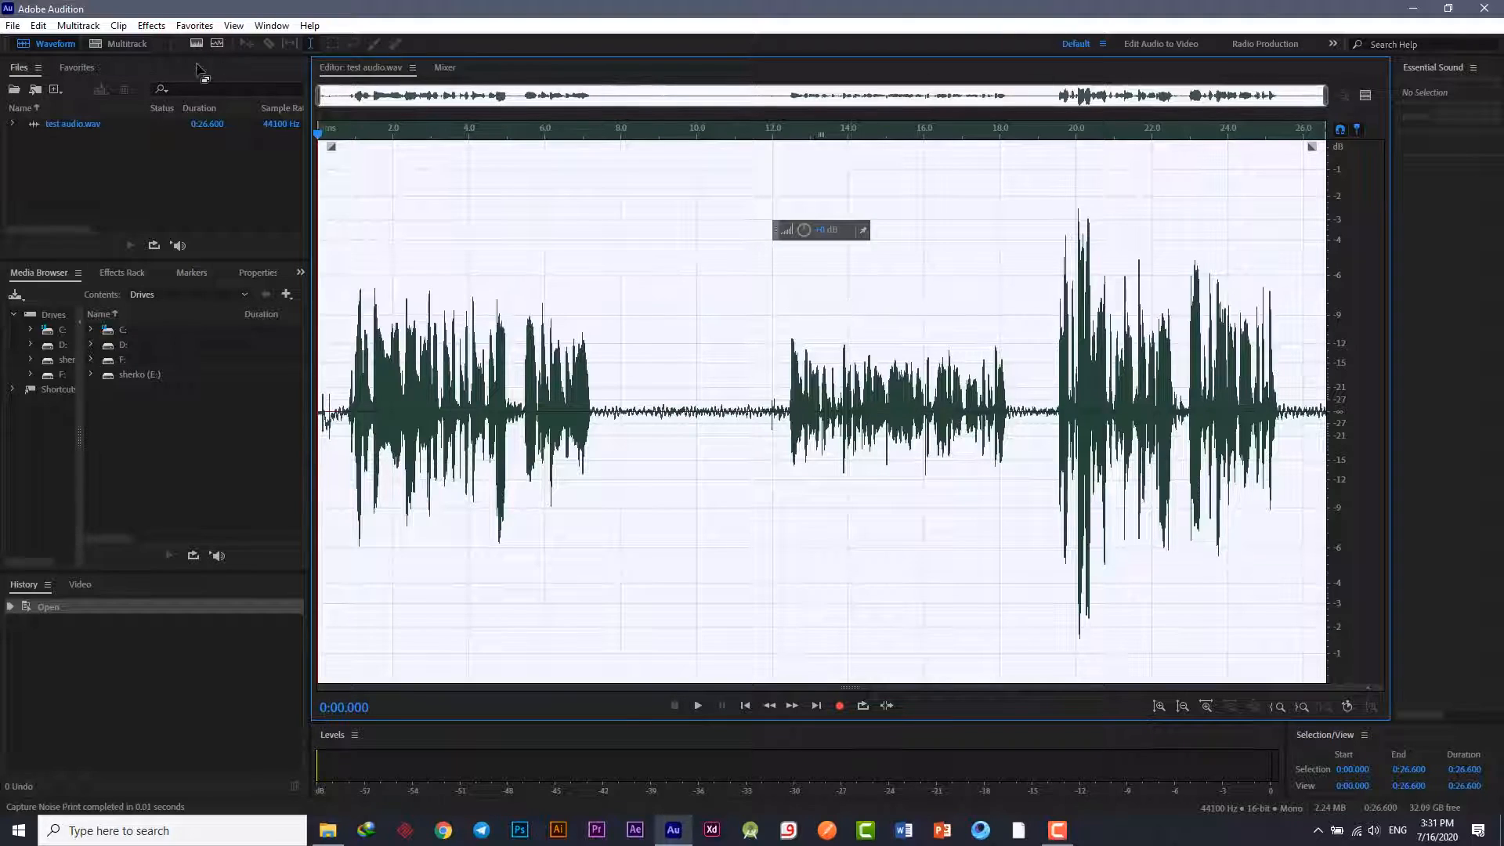
pyautogui.click(151, 25)
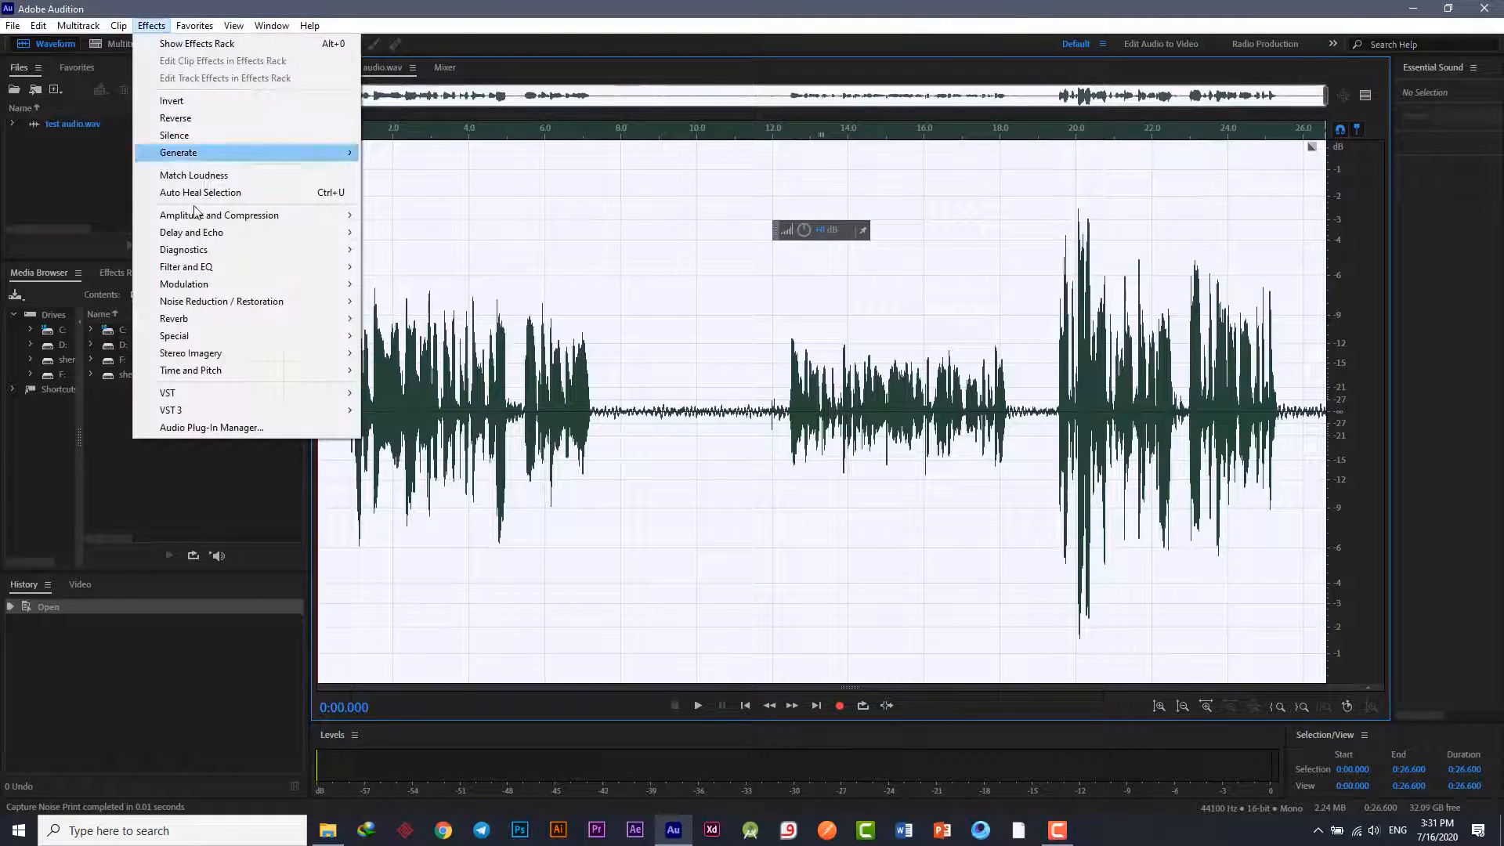
pyautogui.moveTo(239, 305)
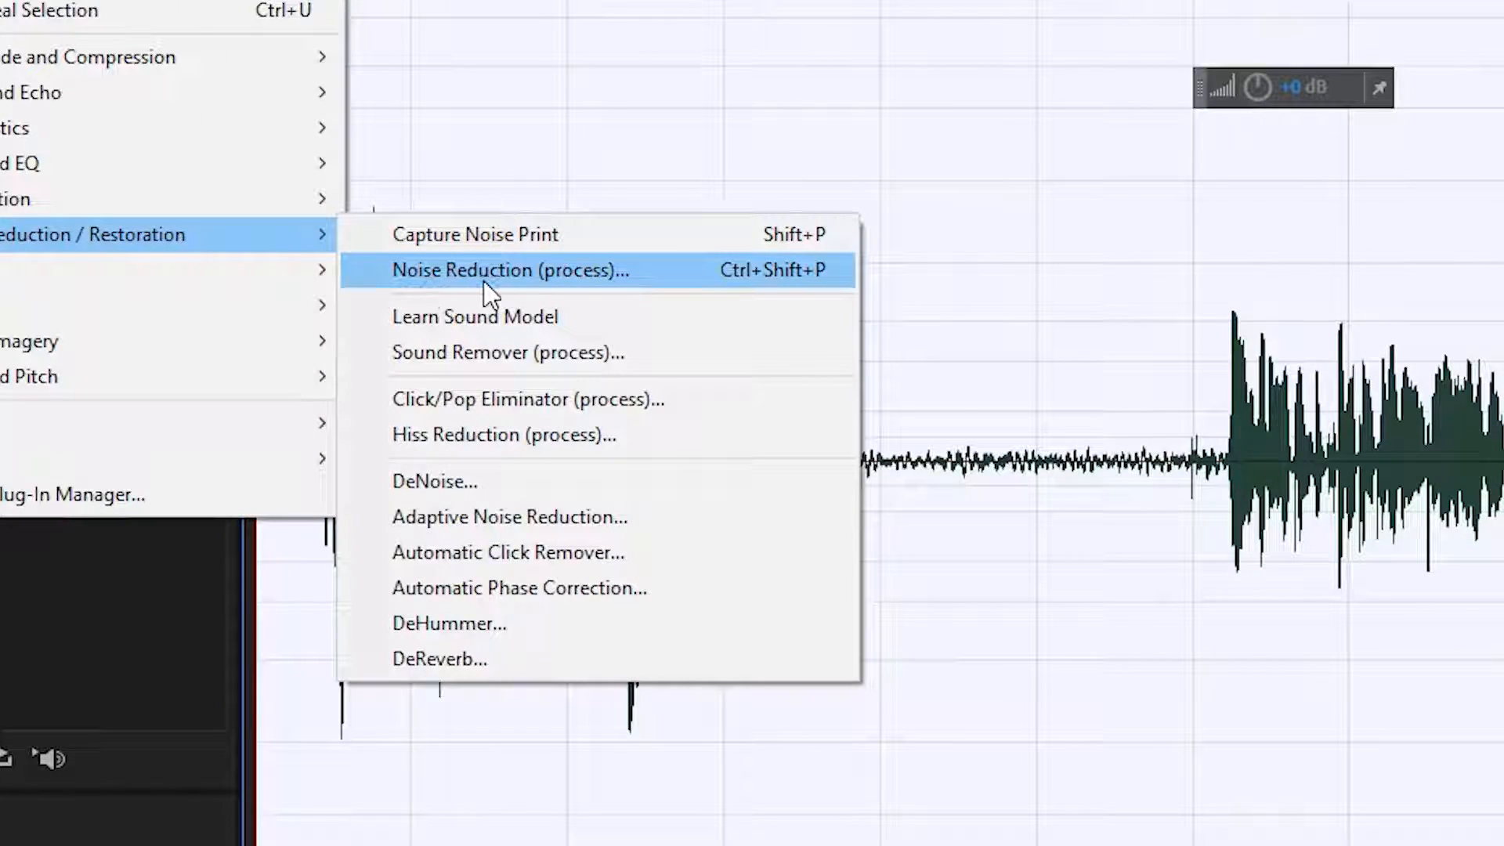
pyautogui.click(482, 282)
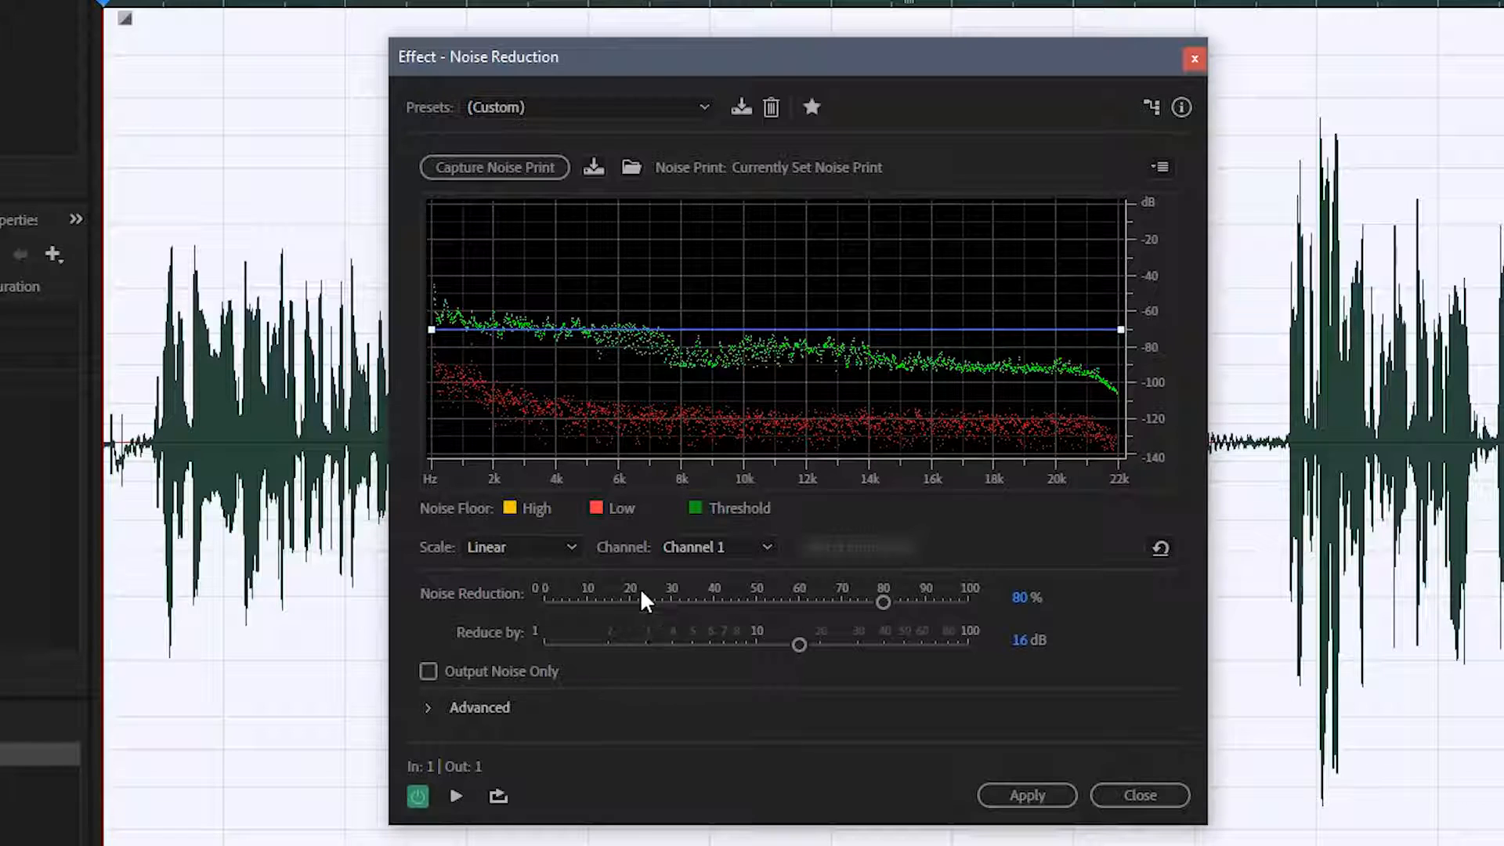
# Step: Set the noise reduction amount to 80% and apply the effect to the whole recording
pyautogui.moveTo(879, 600); pyautogui.dragTo(834, 603)
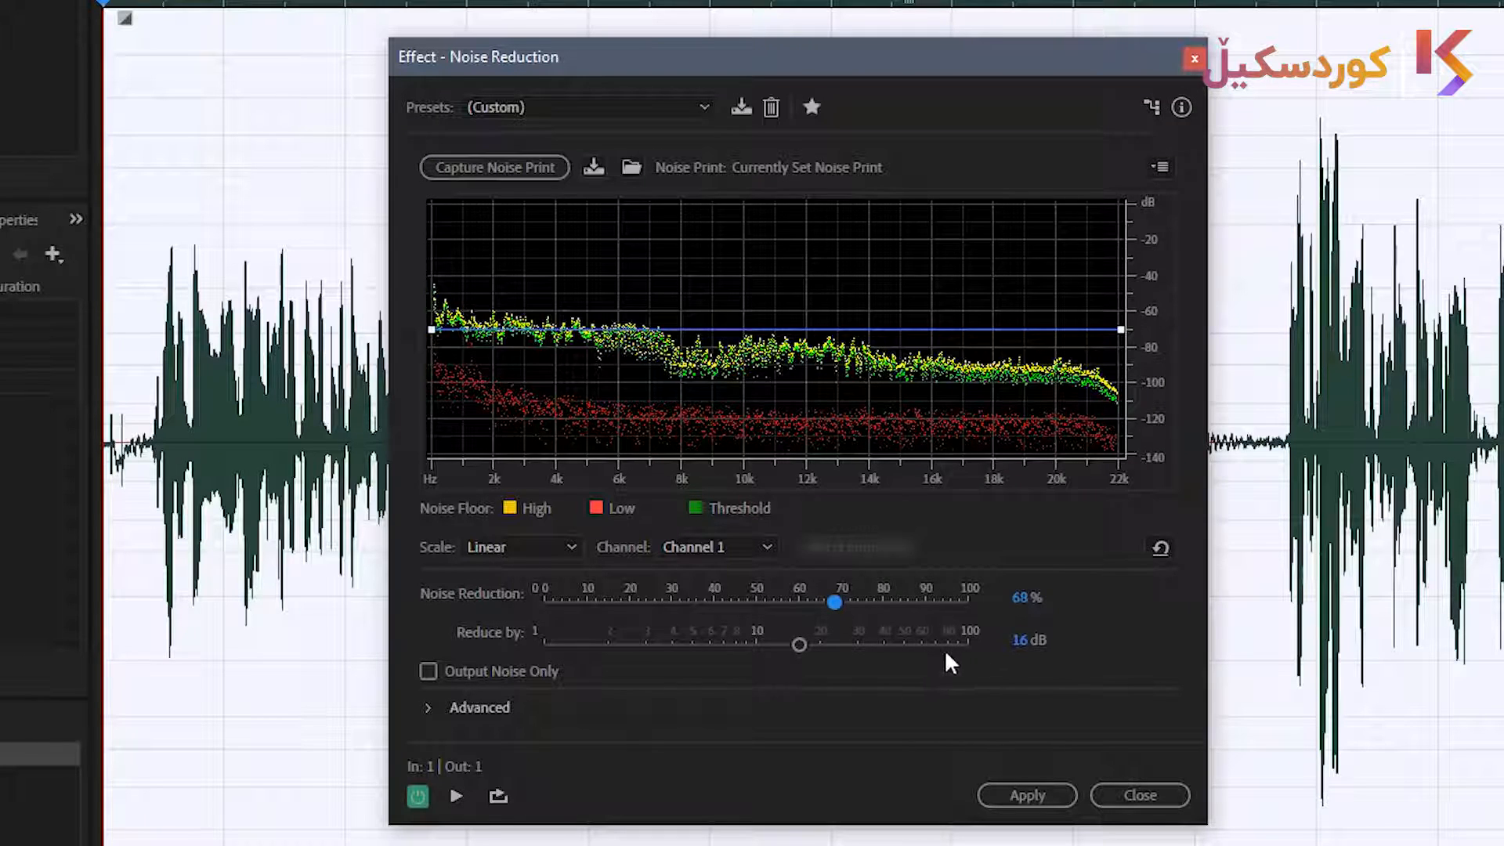
pyautogui.click(886, 603)
pyautogui.click(843, 599)
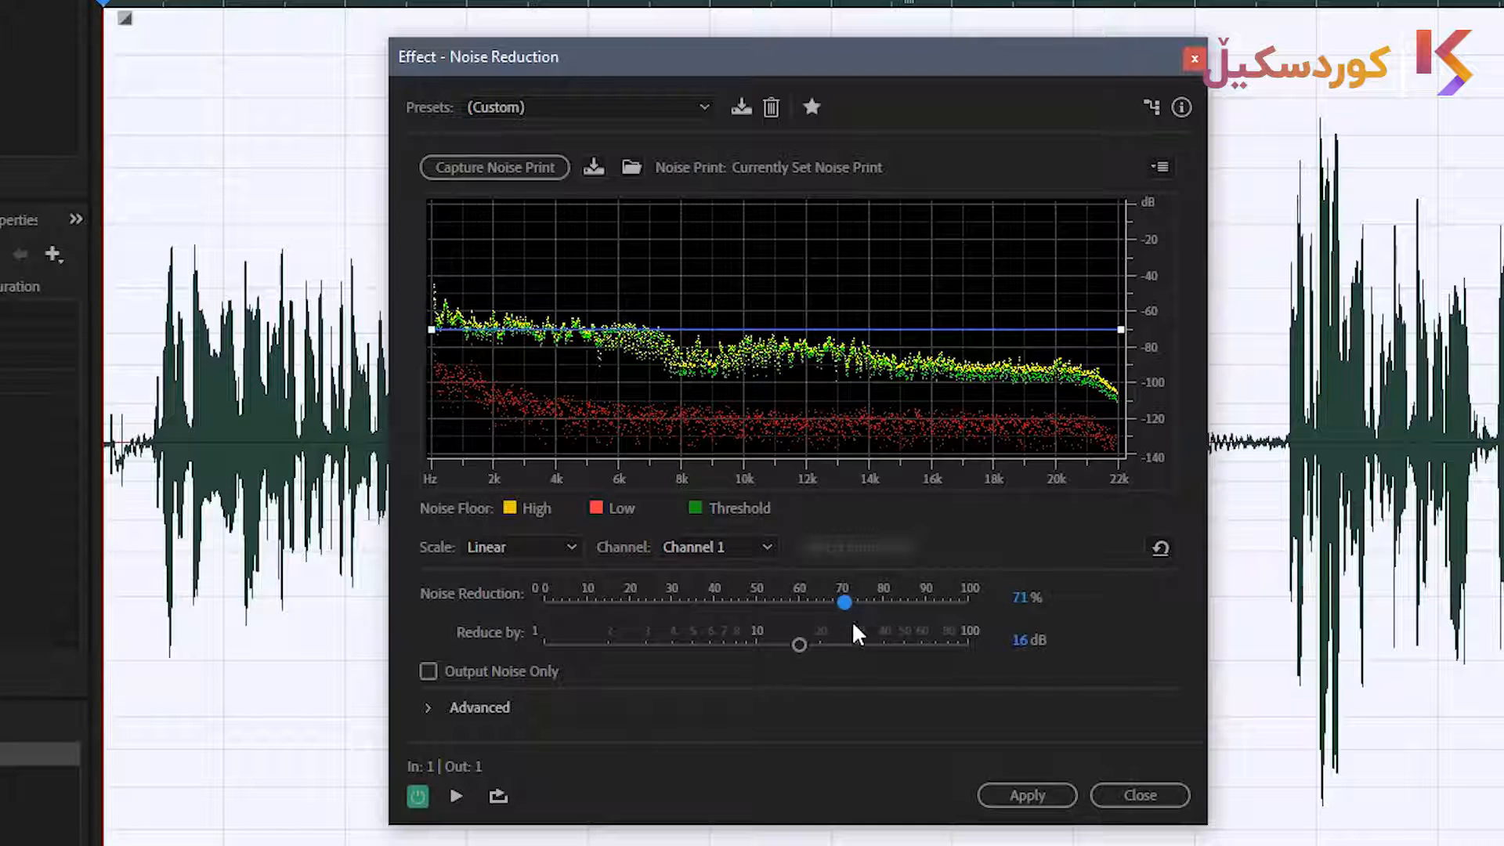
pyautogui.click(883, 601)
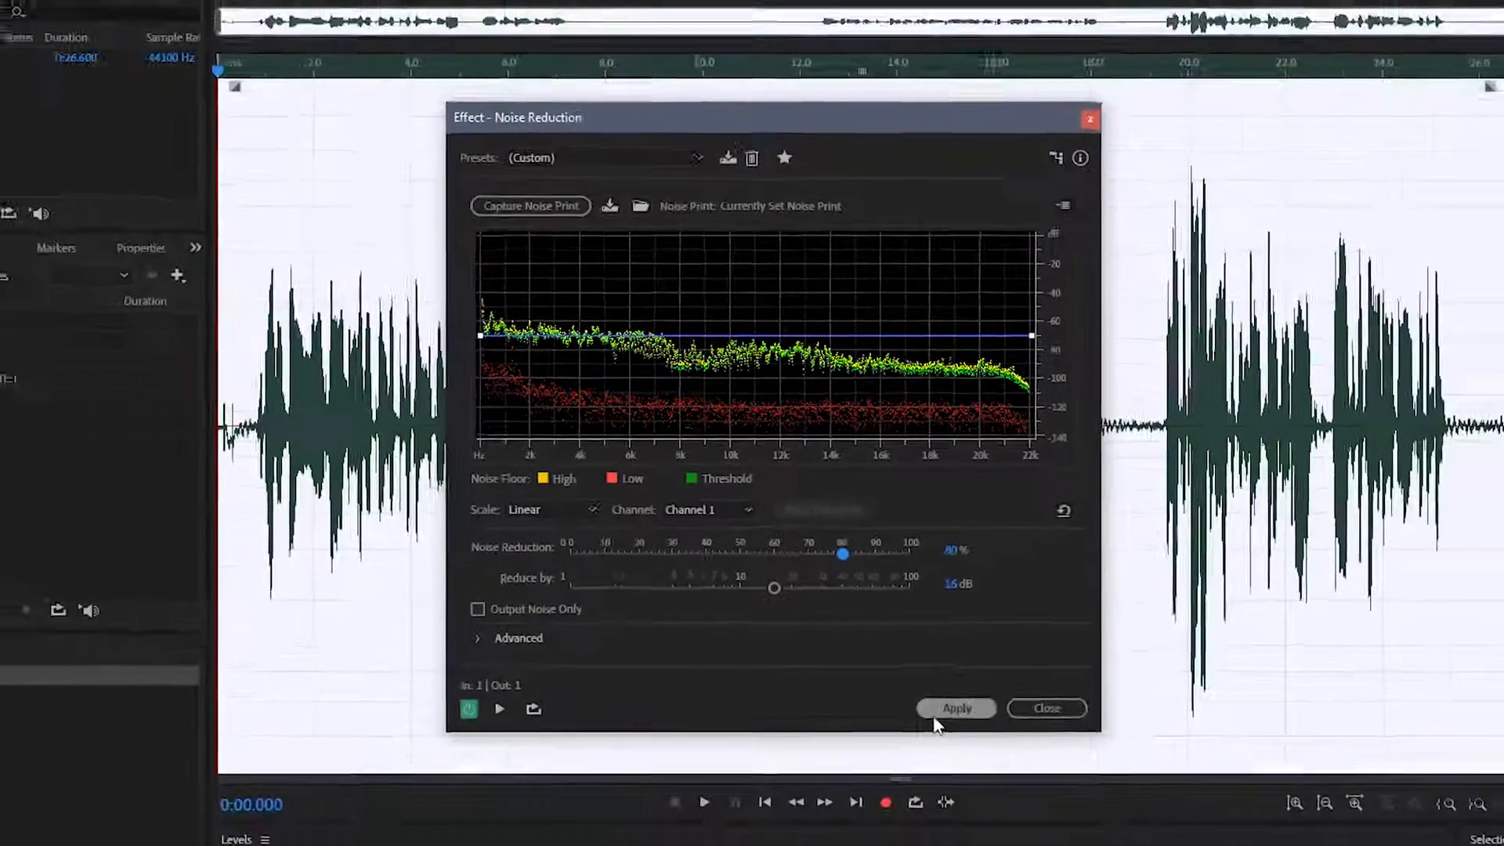
pyautogui.click(1027, 795)
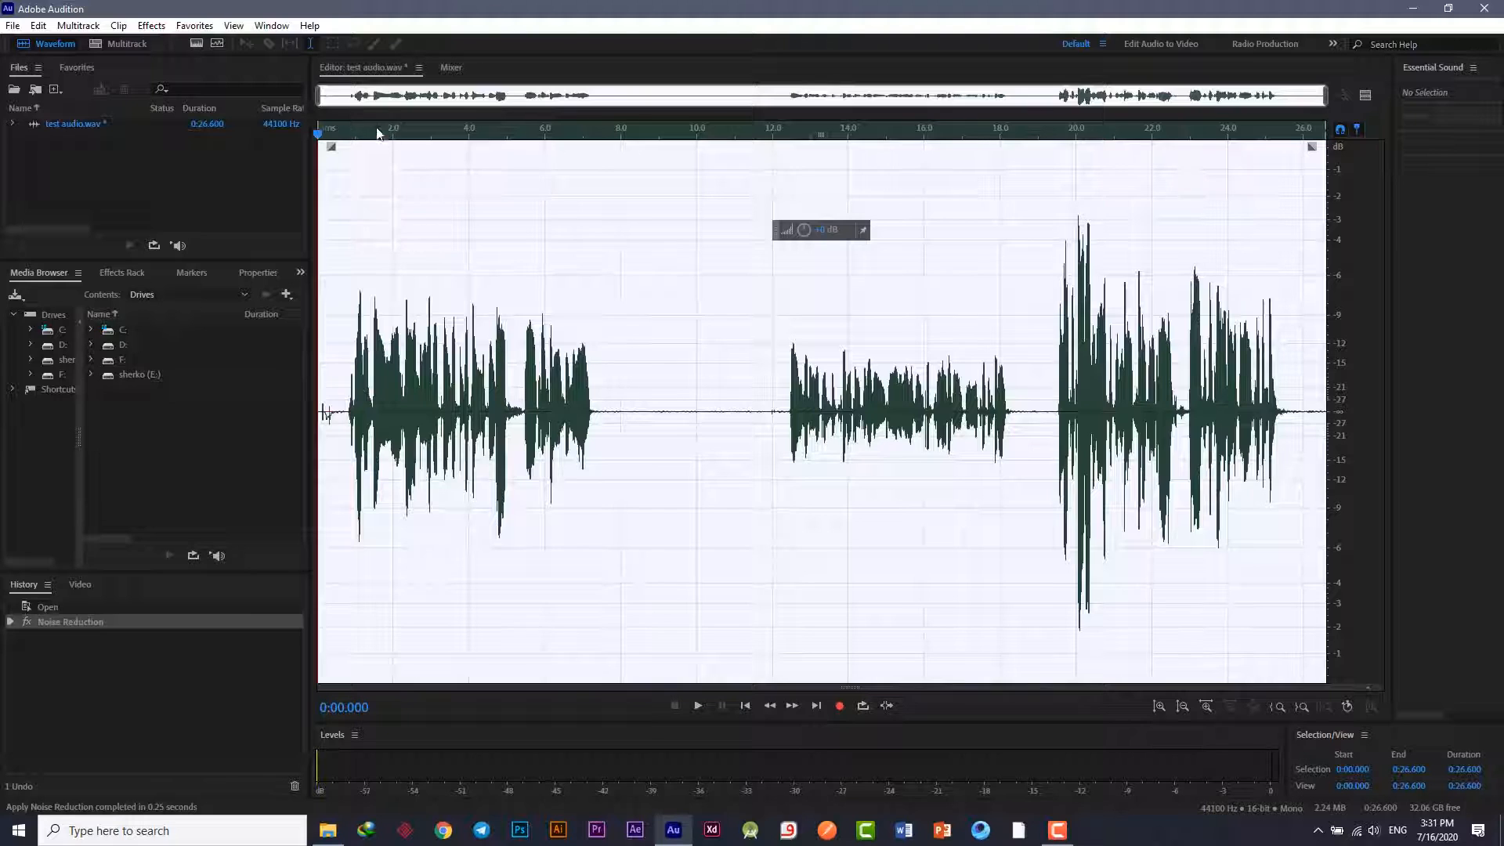
# Step: Play the noise-reduced recording from about 0.7 s to check the result, and clear the selection
pyautogui.click(343, 131)
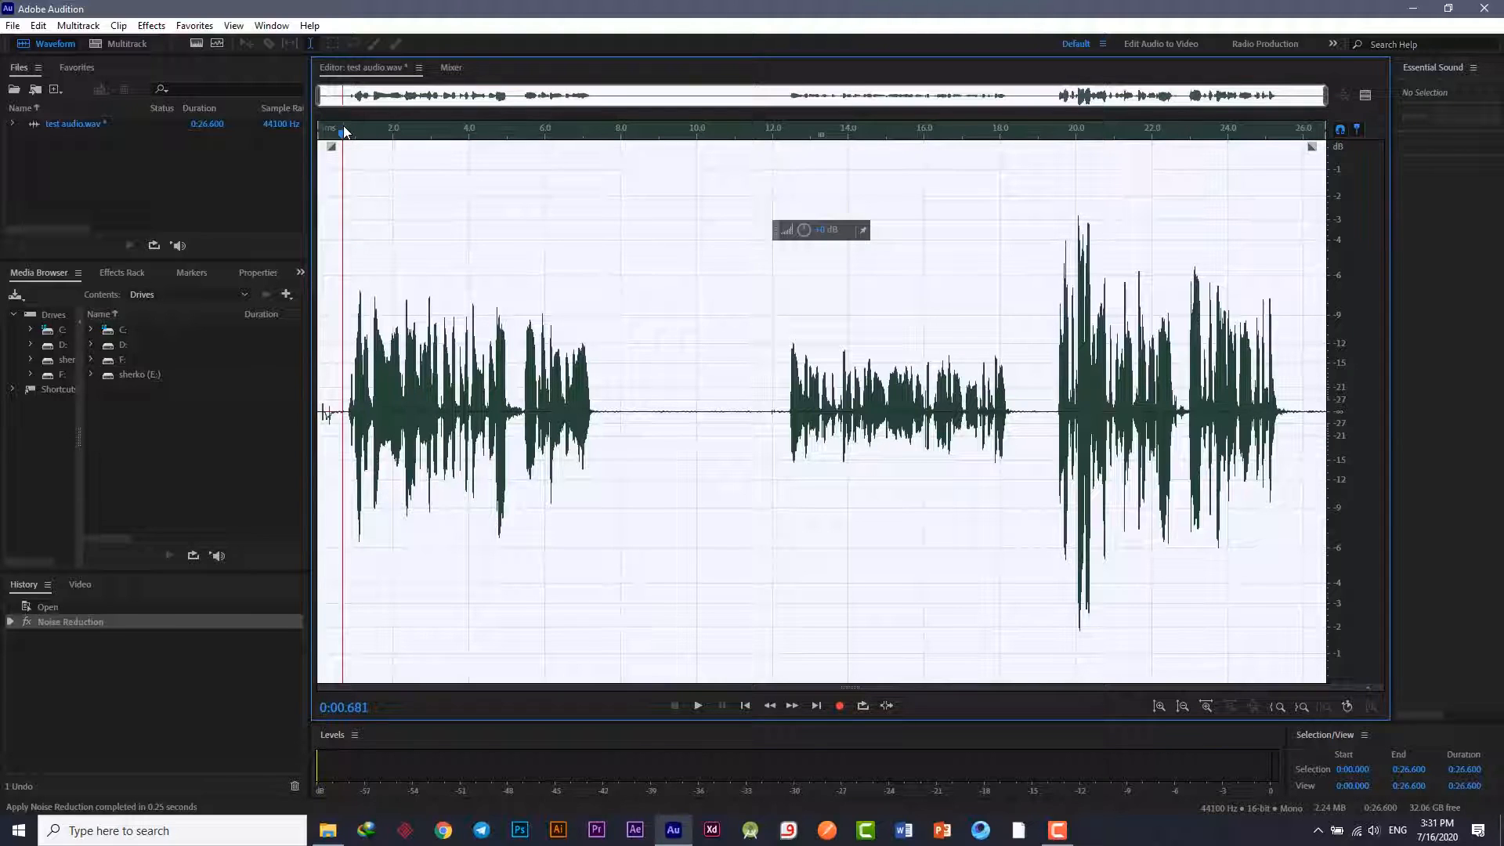
pyautogui.click(695, 706)
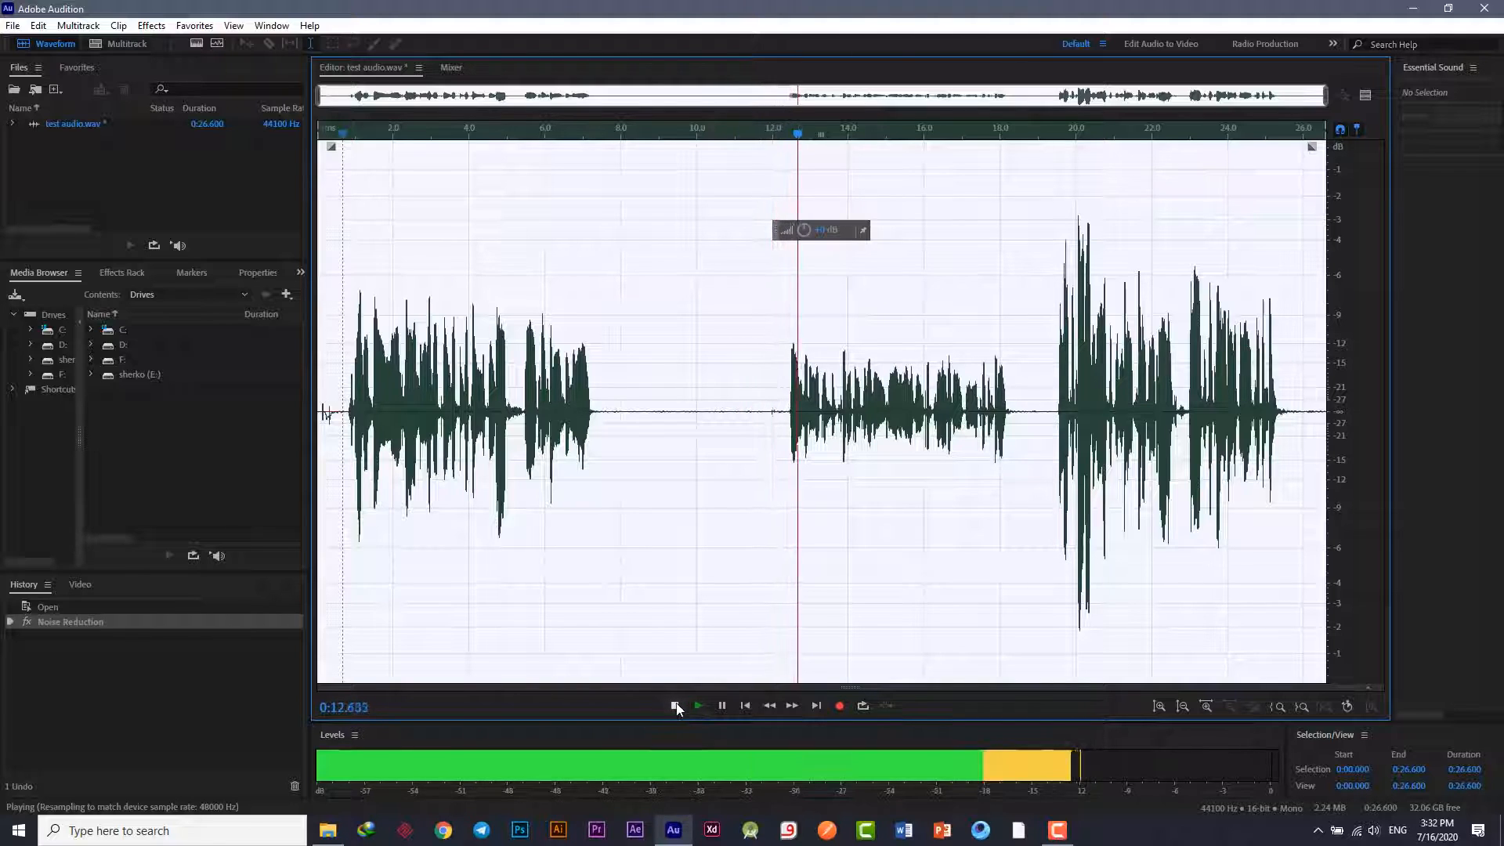
pyautogui.press('space')
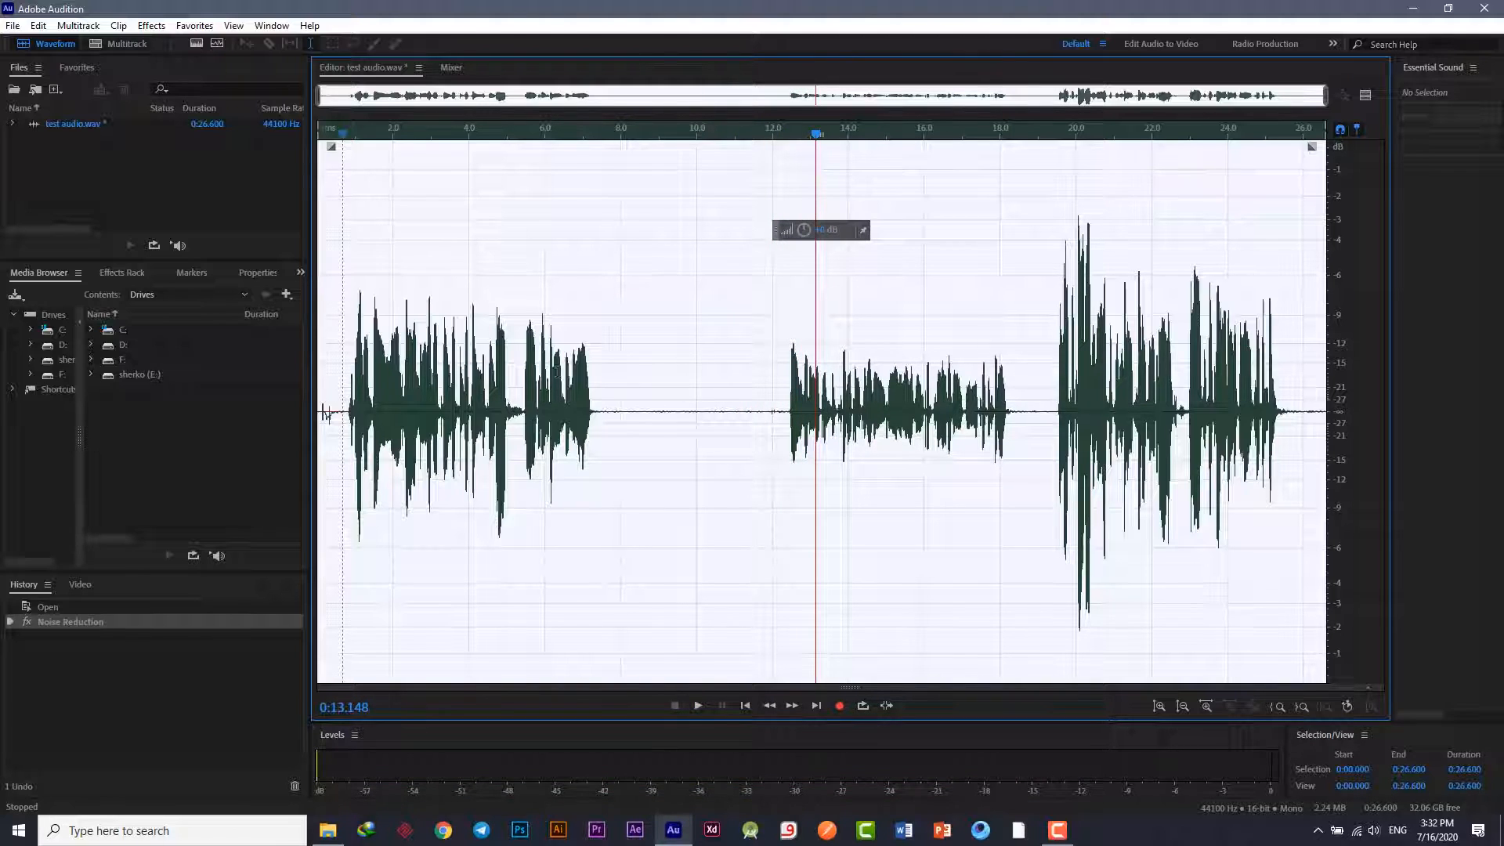
pyautogui.click(468, 188)
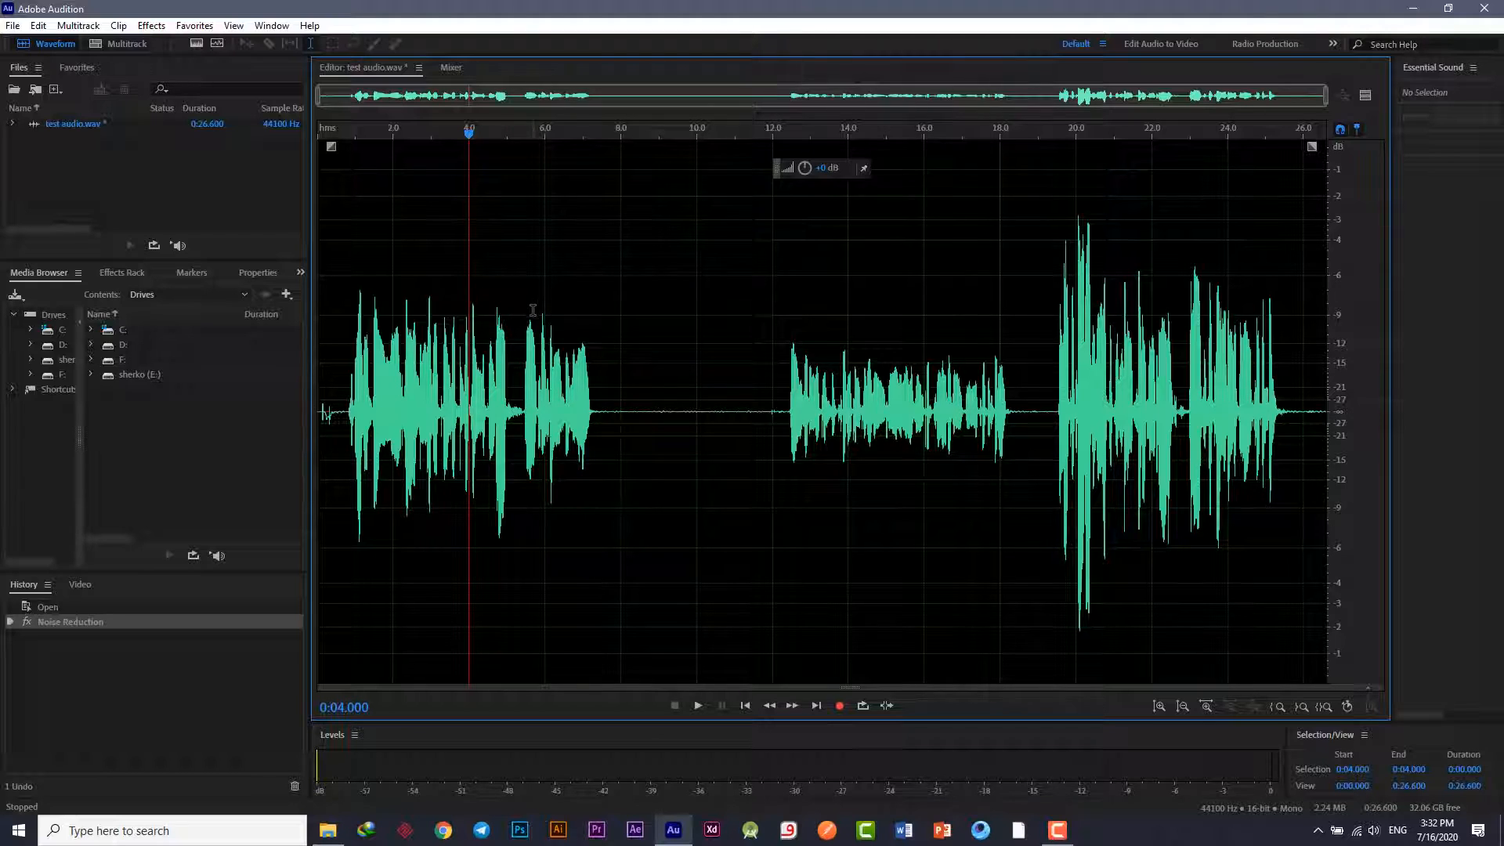
# Step: Select the entire recording and open the Parametric Equalizer effect for it
pyautogui.hotkey('ctrl', 'a')
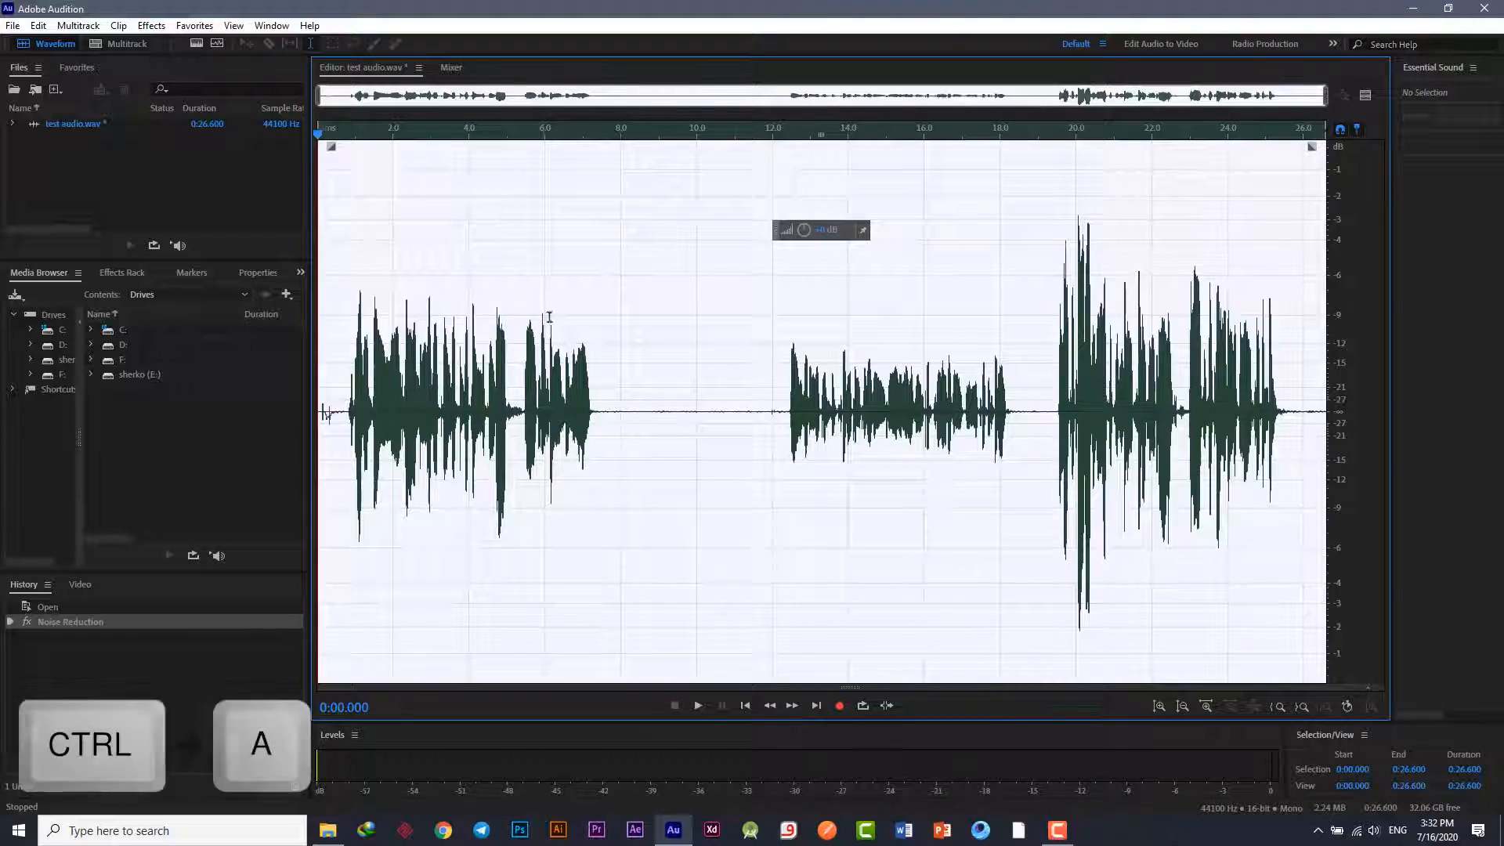
pyautogui.click(151, 25)
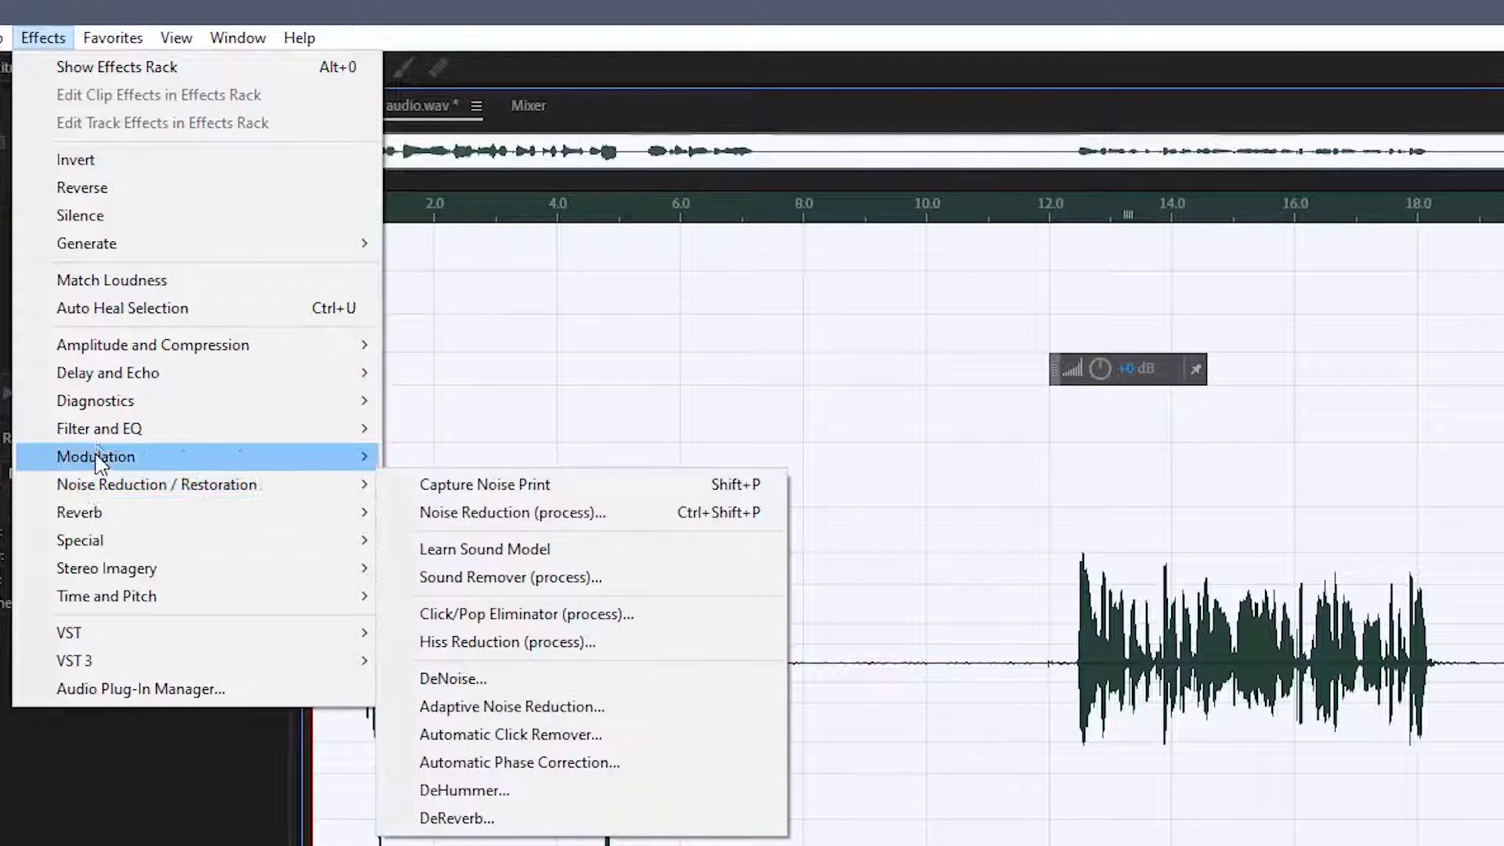
pyautogui.moveTo(181, 439)
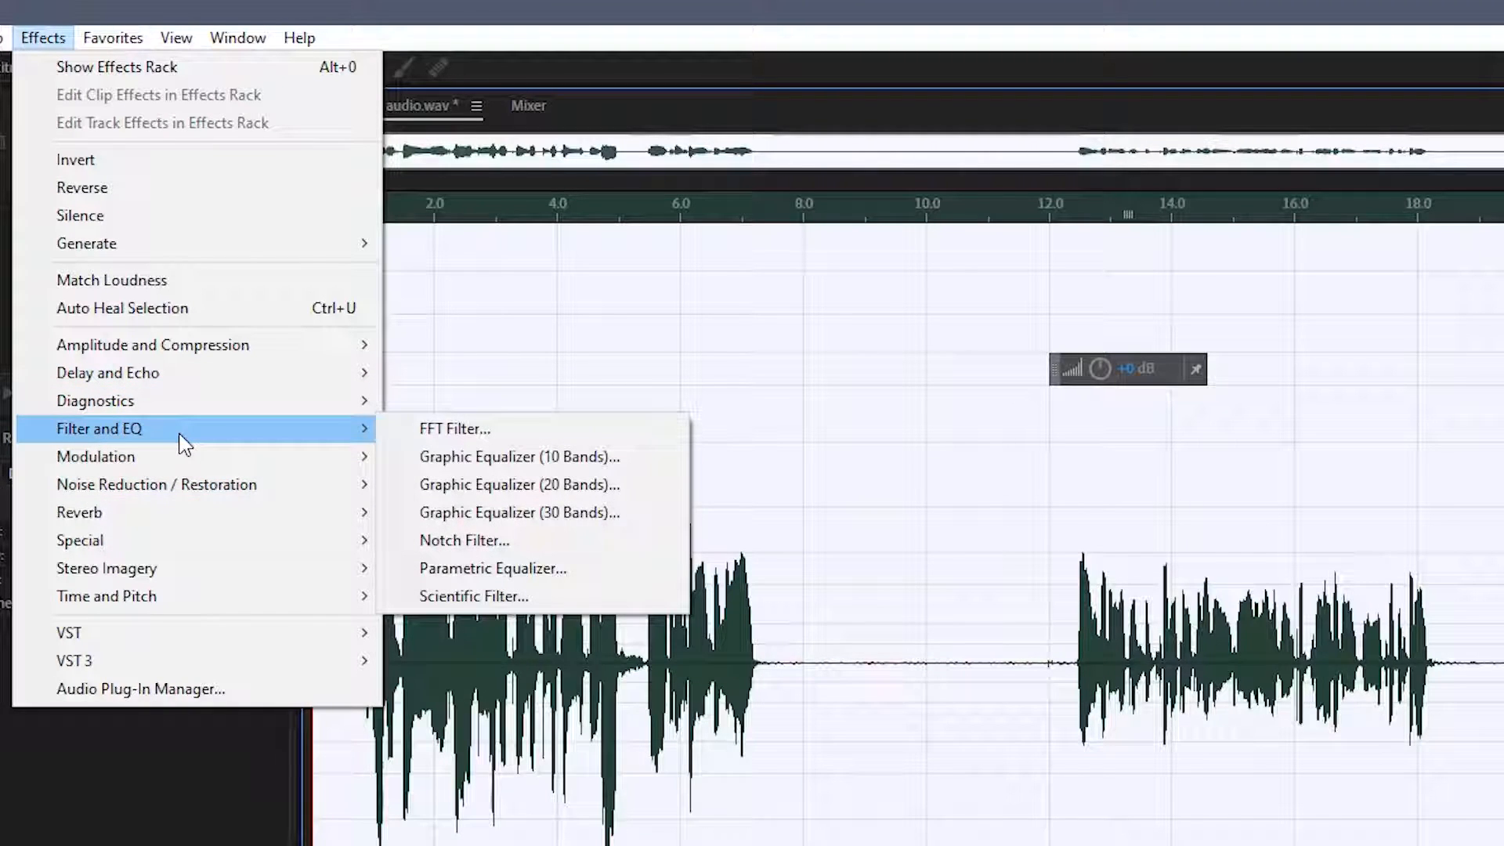
pyautogui.click(447, 572)
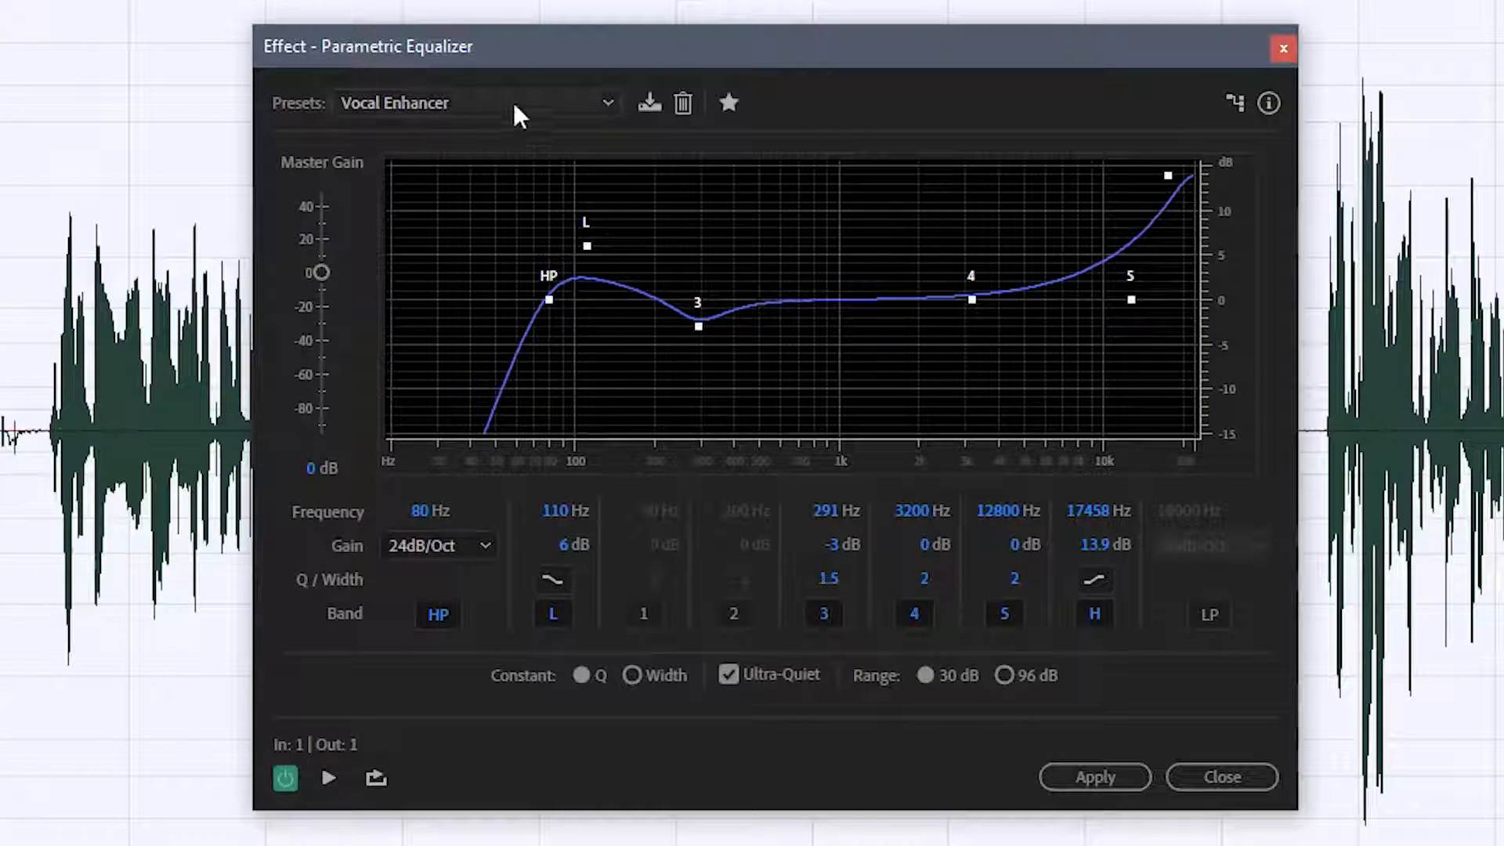
# Step: Reset the equalizer to the (Default) preset and load the Vocal Enhancer preset
pyautogui.click(514, 105)
pyautogui.click(460, 137)
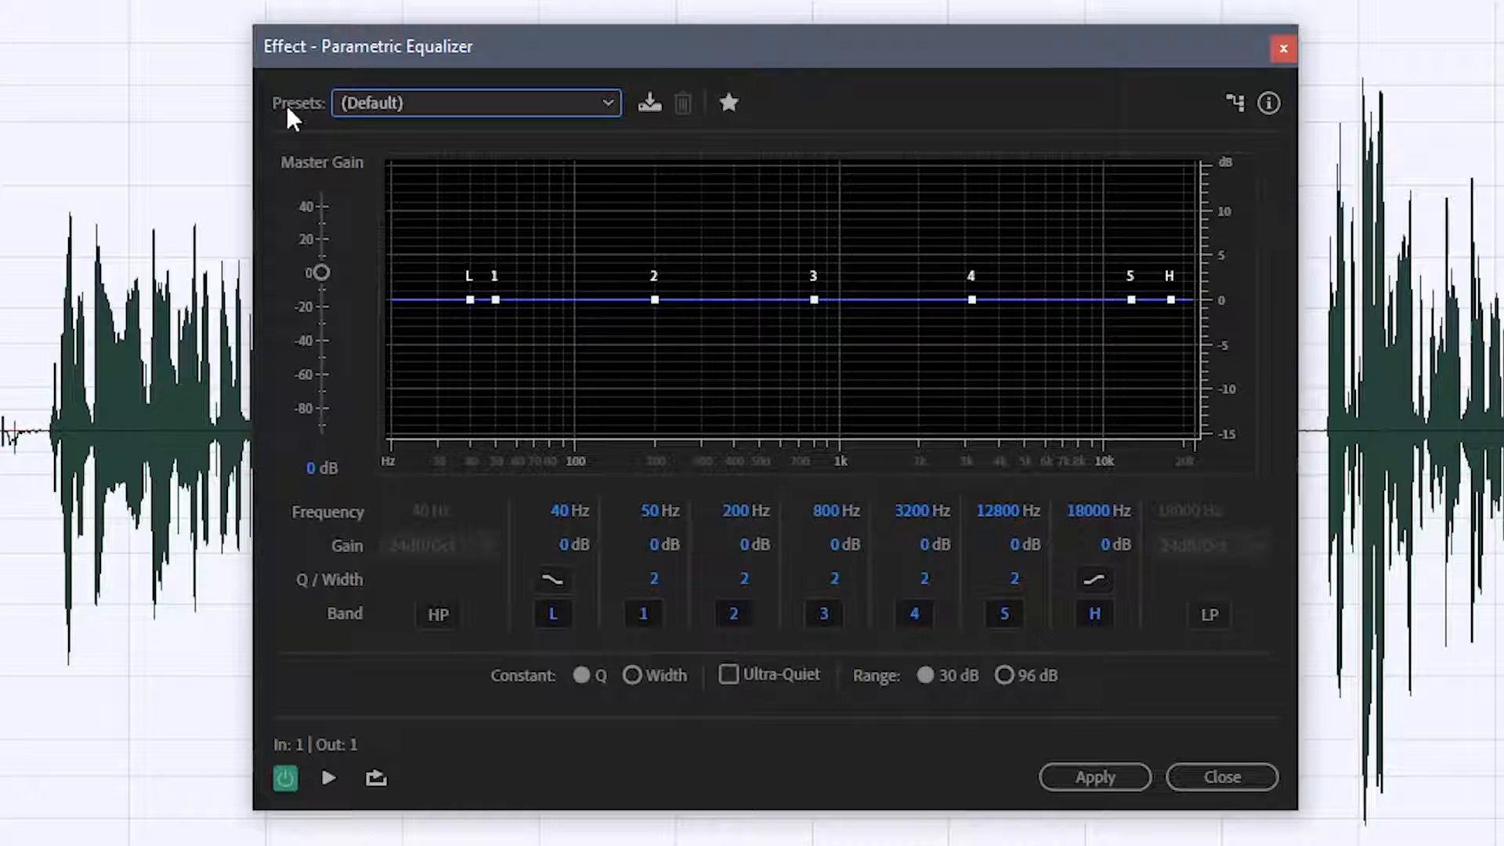
pyautogui.click(496, 105)
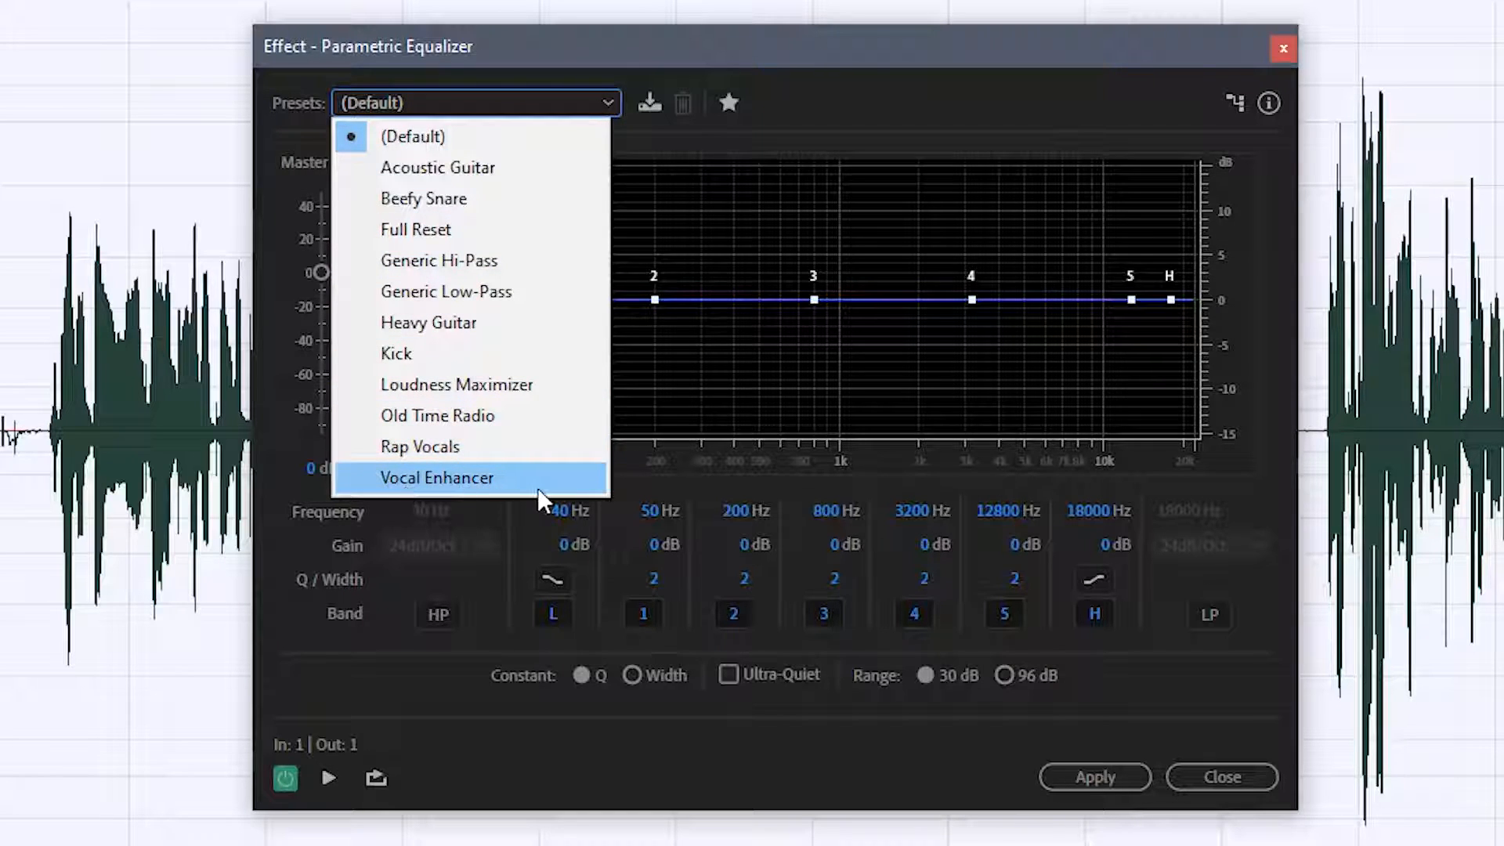
pyautogui.click(516, 479)
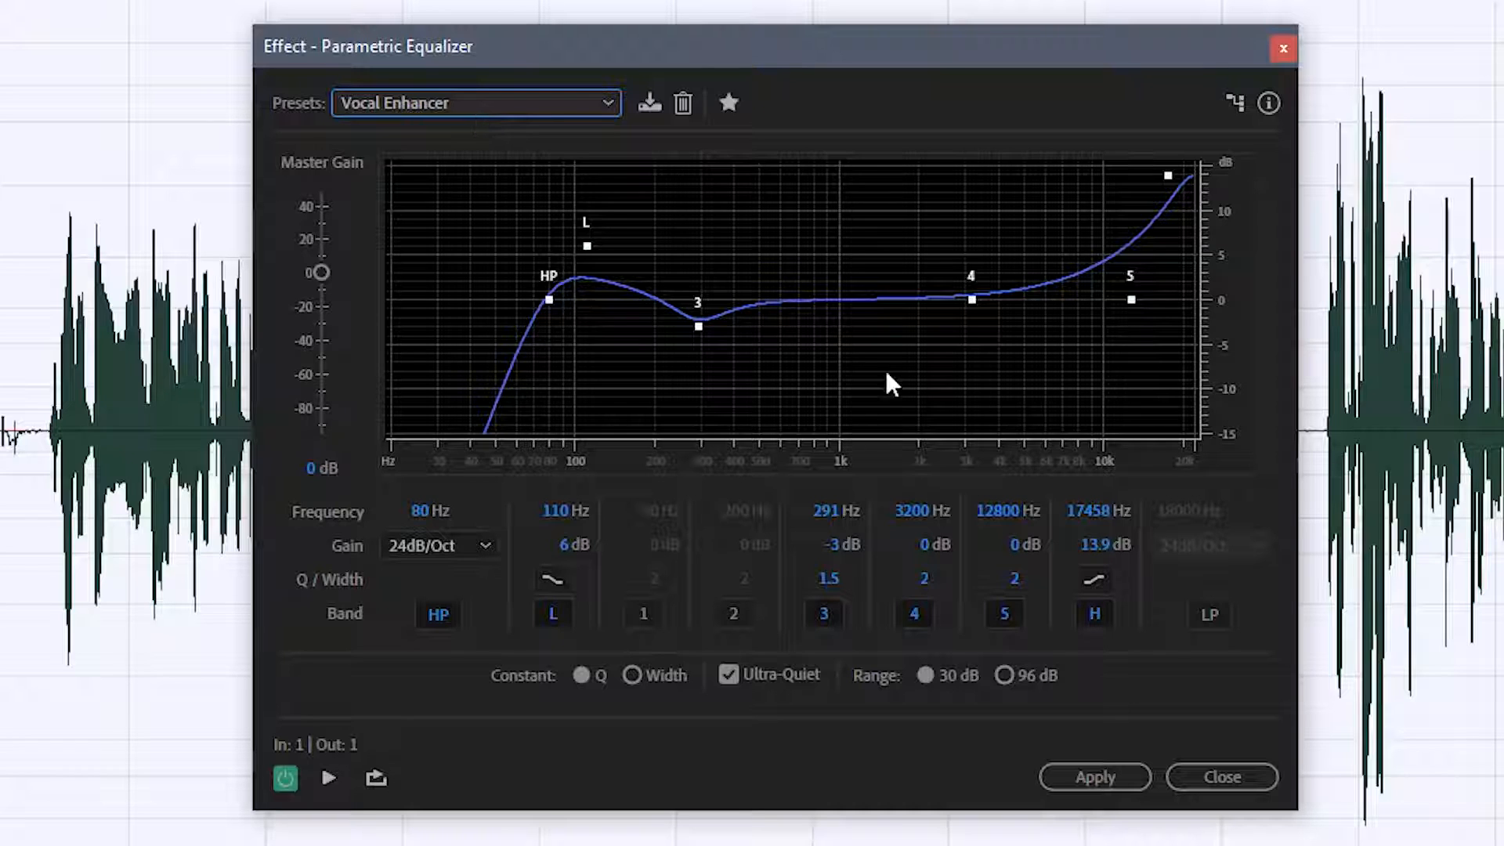
# Step: Try lowering equalizer band 5 to about -2.4 dB at 12528 Hz, and try the Old Time Radio preset
pyautogui.moveTo(1131, 300); pyautogui.dragTo(1129, 320)
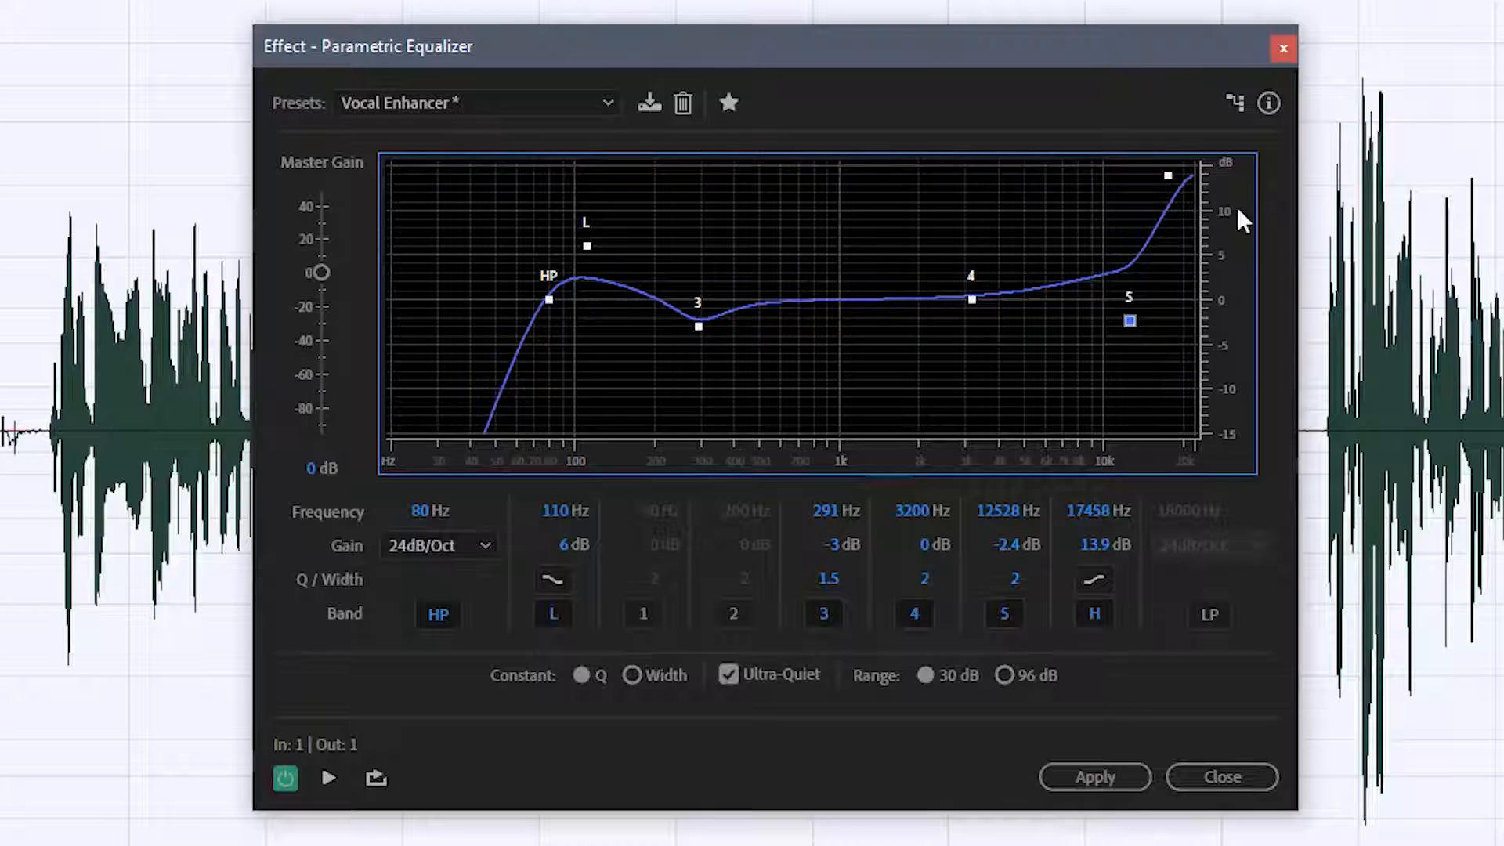
pyautogui.click(501, 103)
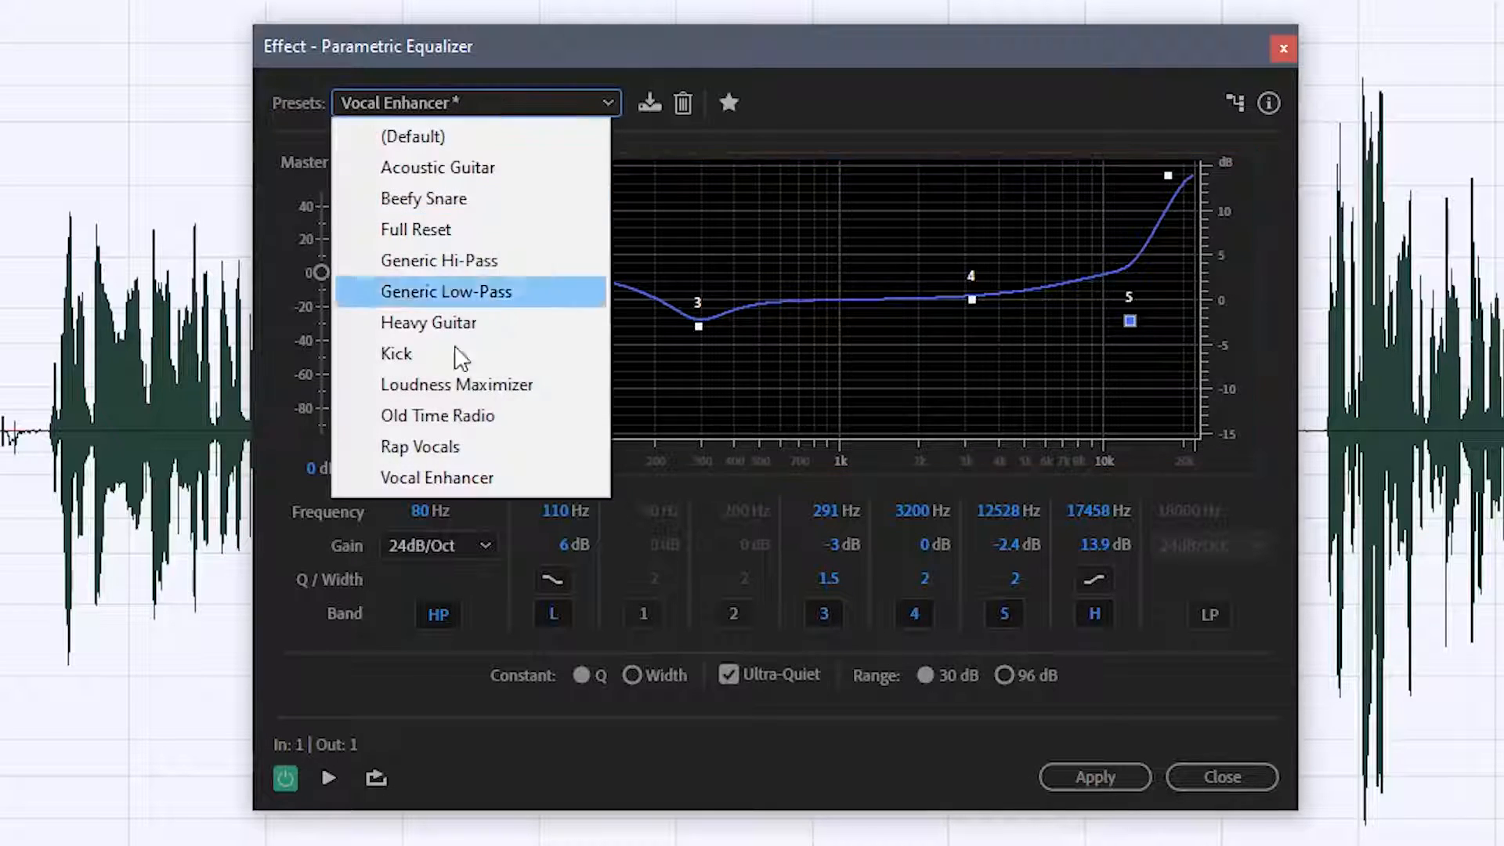
pyautogui.click(437, 415)
# Step: Restore the Vocal Enhancer preset and apply the equalizer to the whole recording
pyautogui.click(509, 102)
pyautogui.click(408, 478)
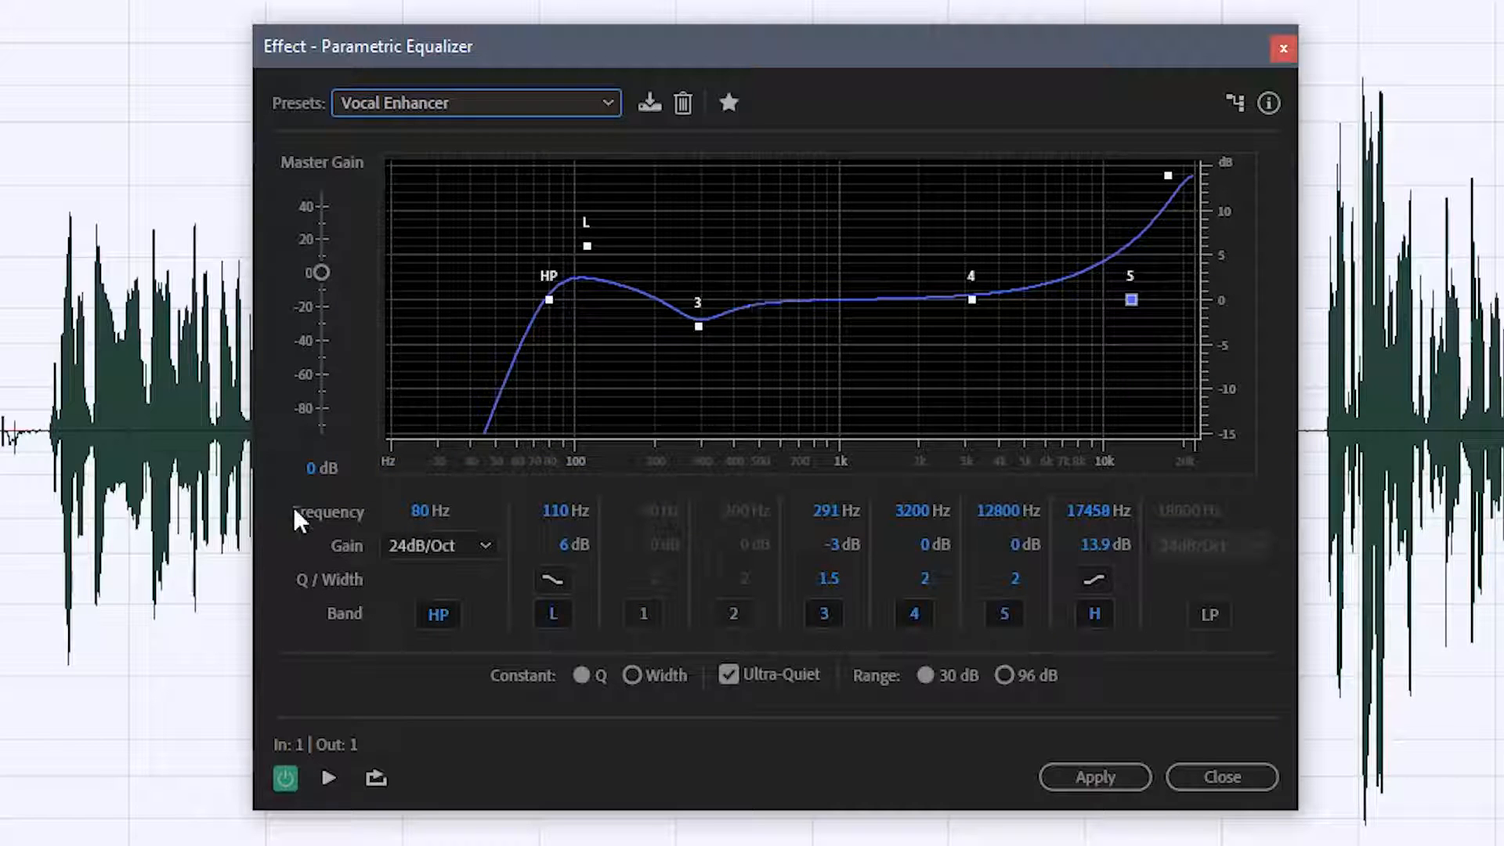
pyautogui.click(1095, 777)
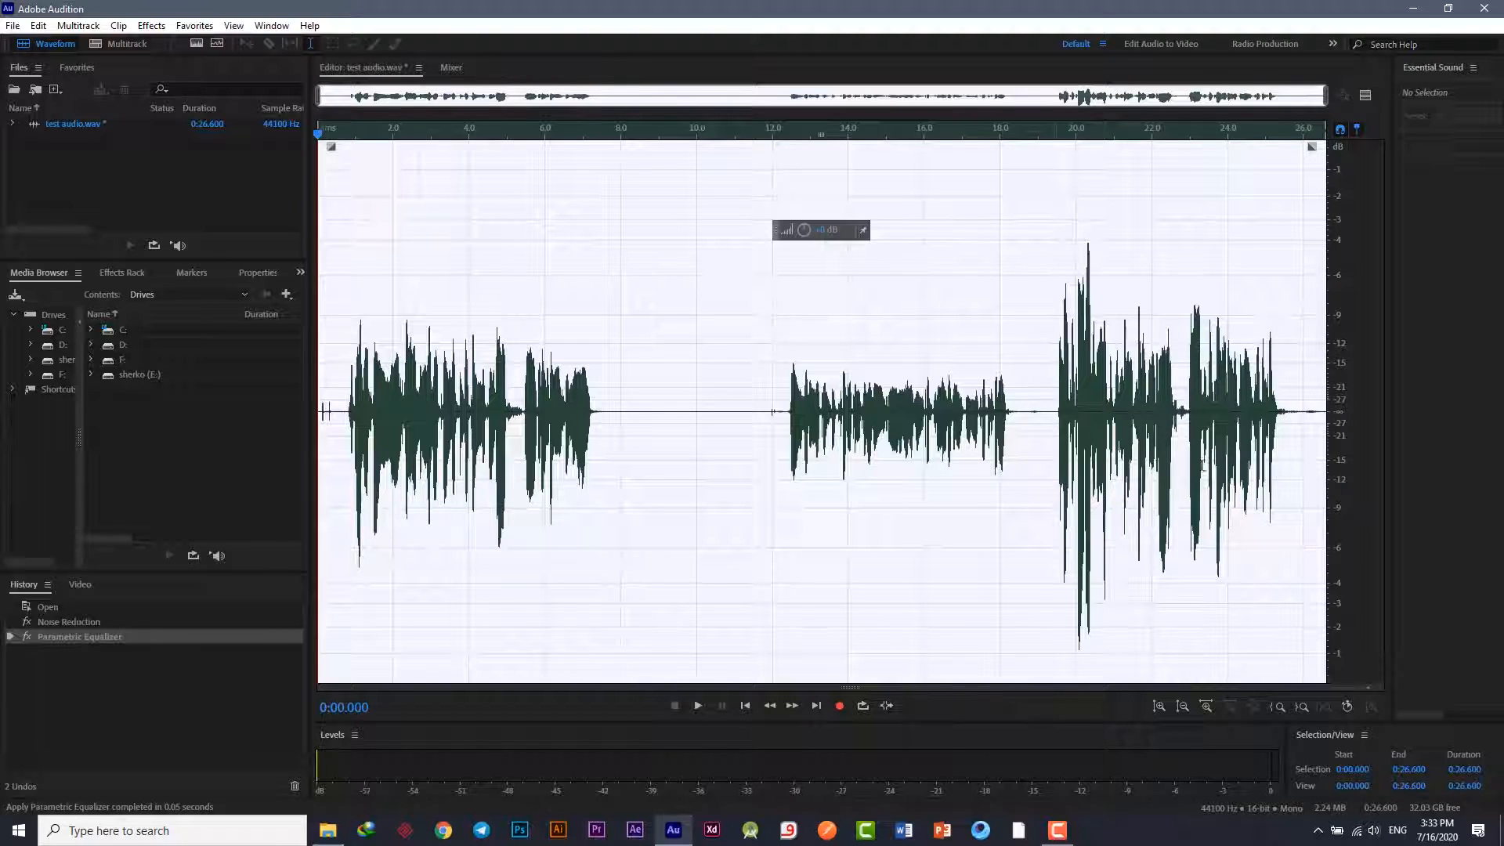
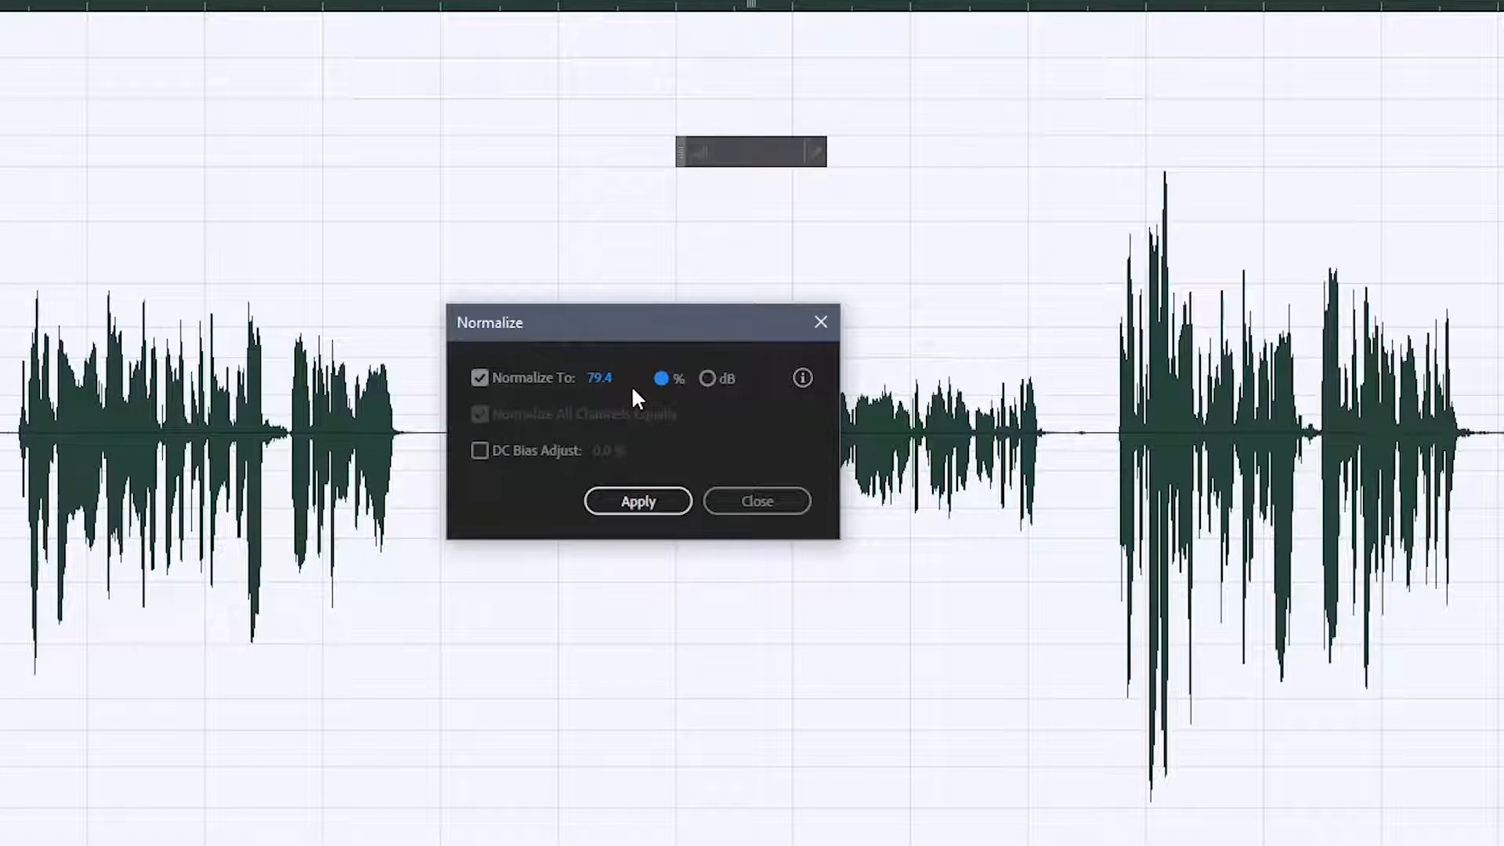
# Step: Switch the Normalize level to decibels, set it to -1 dB and apply it to the recording
pyautogui.click(707, 378)
pyautogui.click(616, 384)
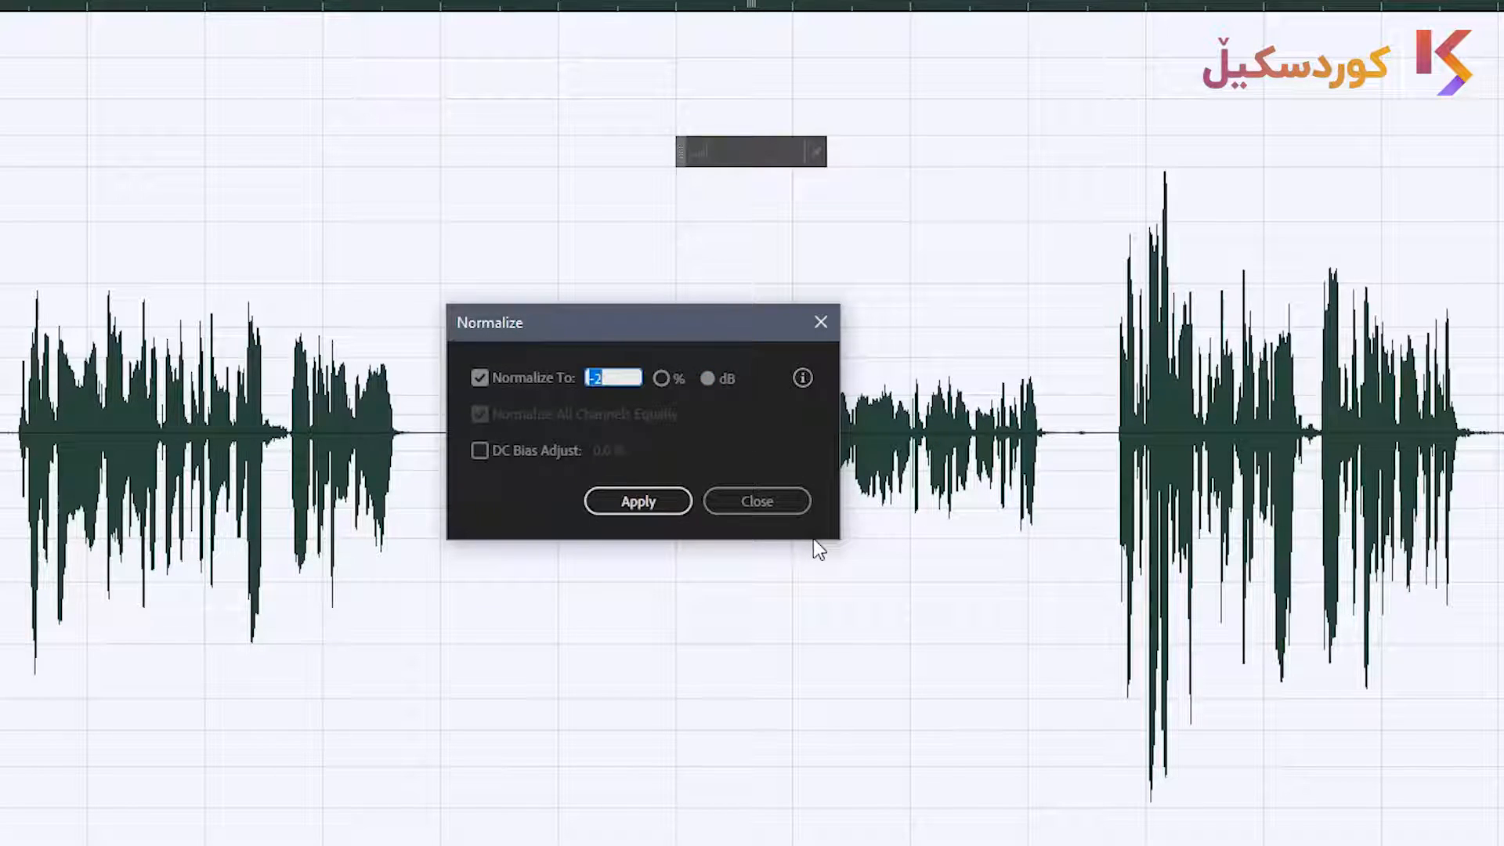
pyautogui.write('-1')
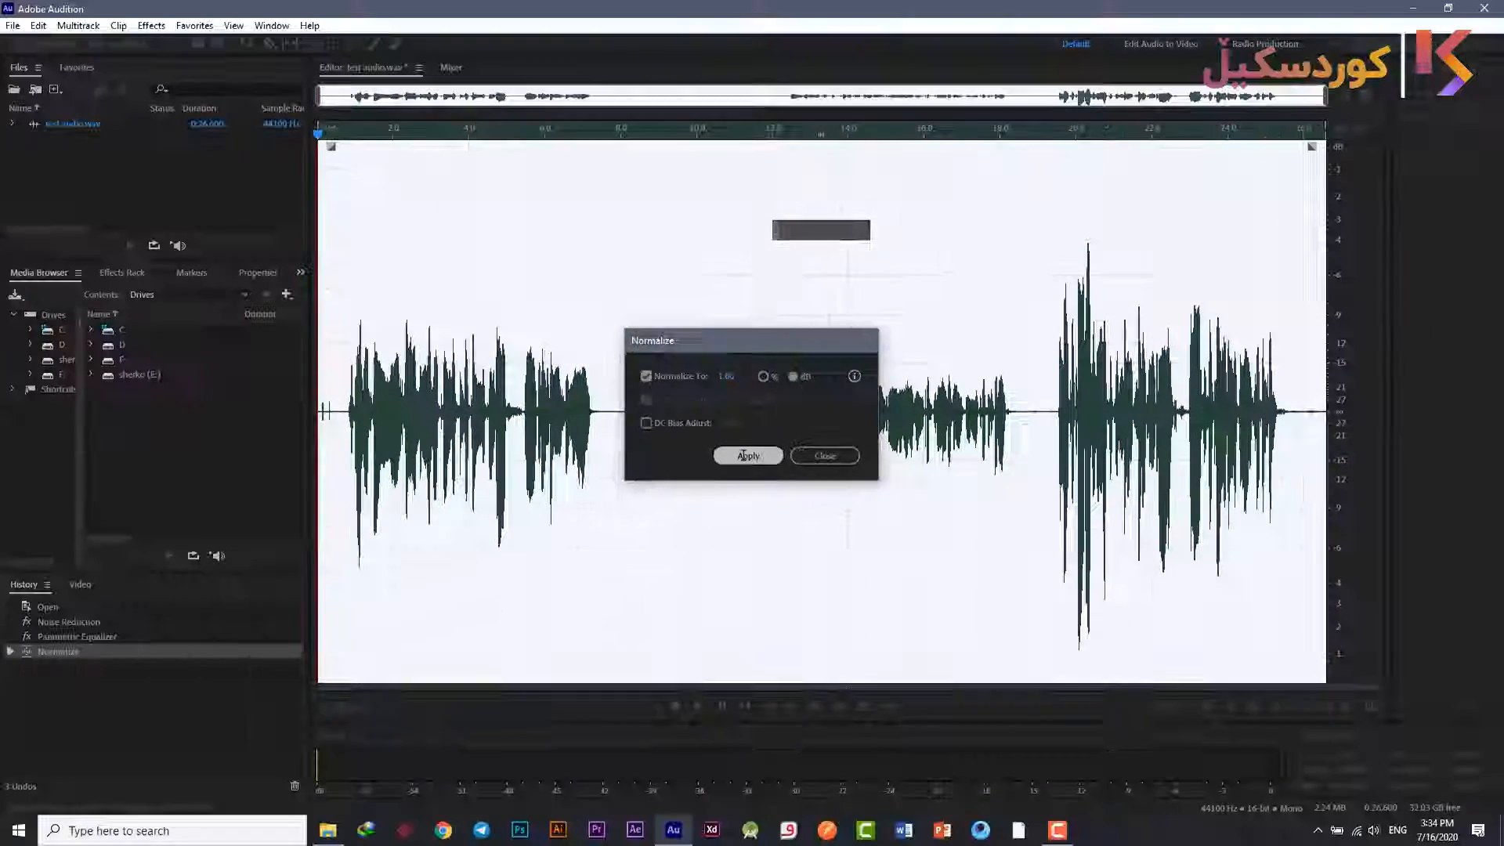
pyautogui.click(636, 502)
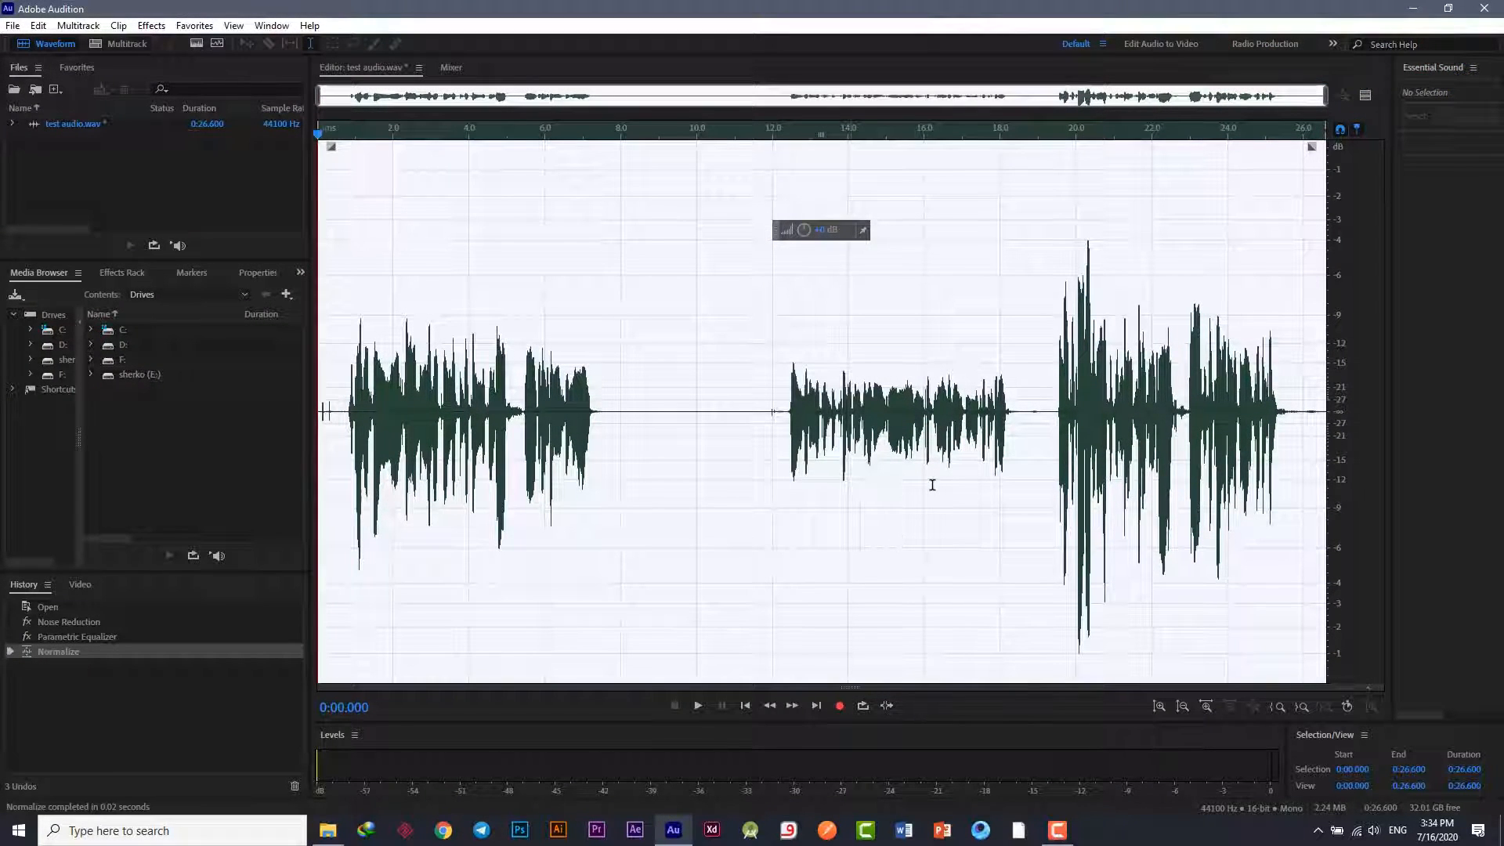
# Step: Mark the loud passage from about 19.6 to 21.0 s to examine its peaks, and clear the selection
pyautogui.click(886, 338)
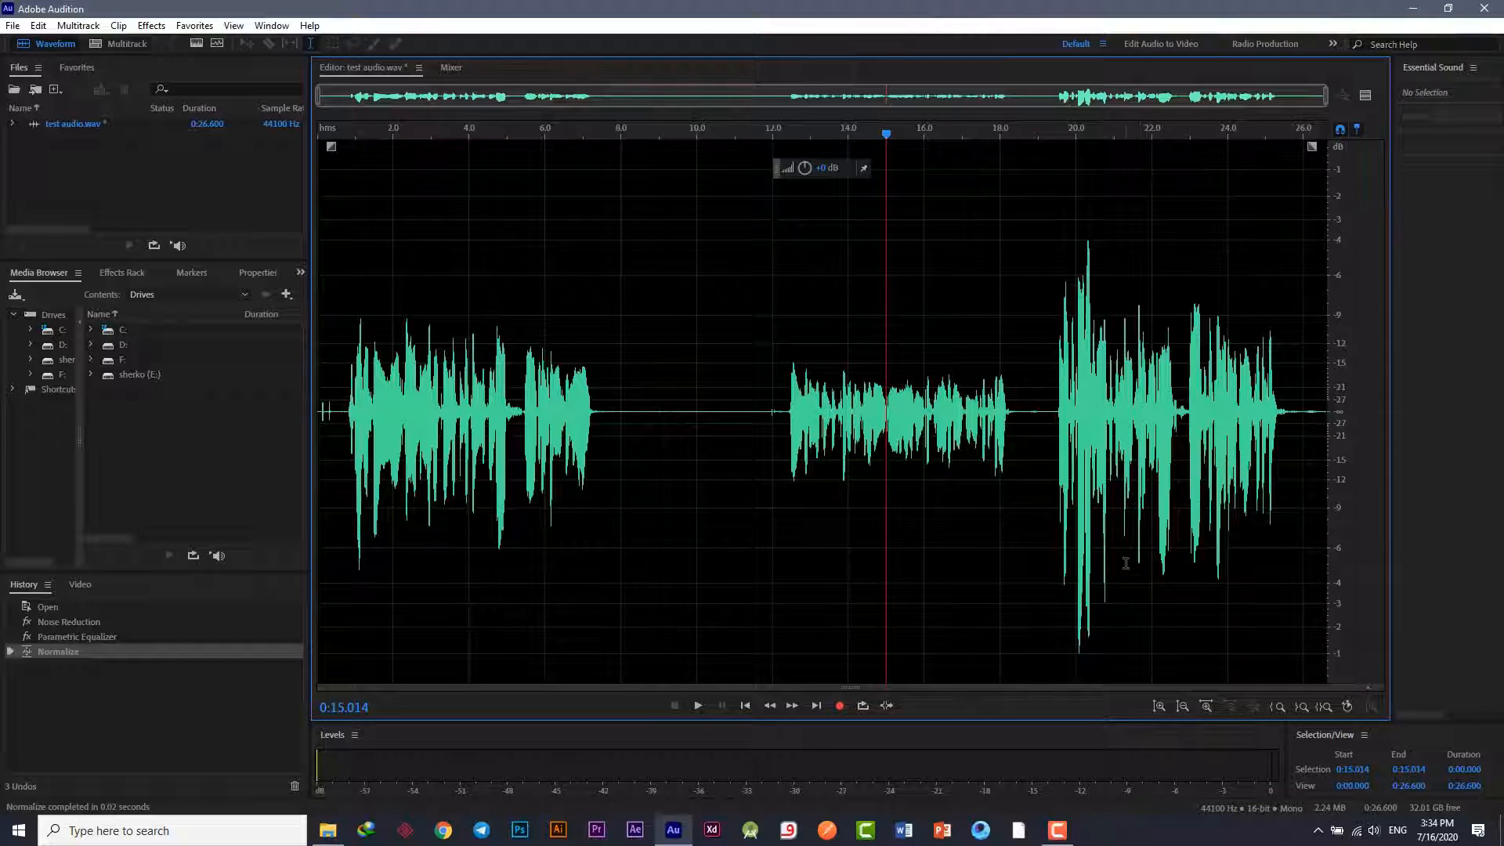
pyautogui.moveTo(1057, 318); pyautogui.dragTo(1091, 408)
pyautogui.click(1110, 411)
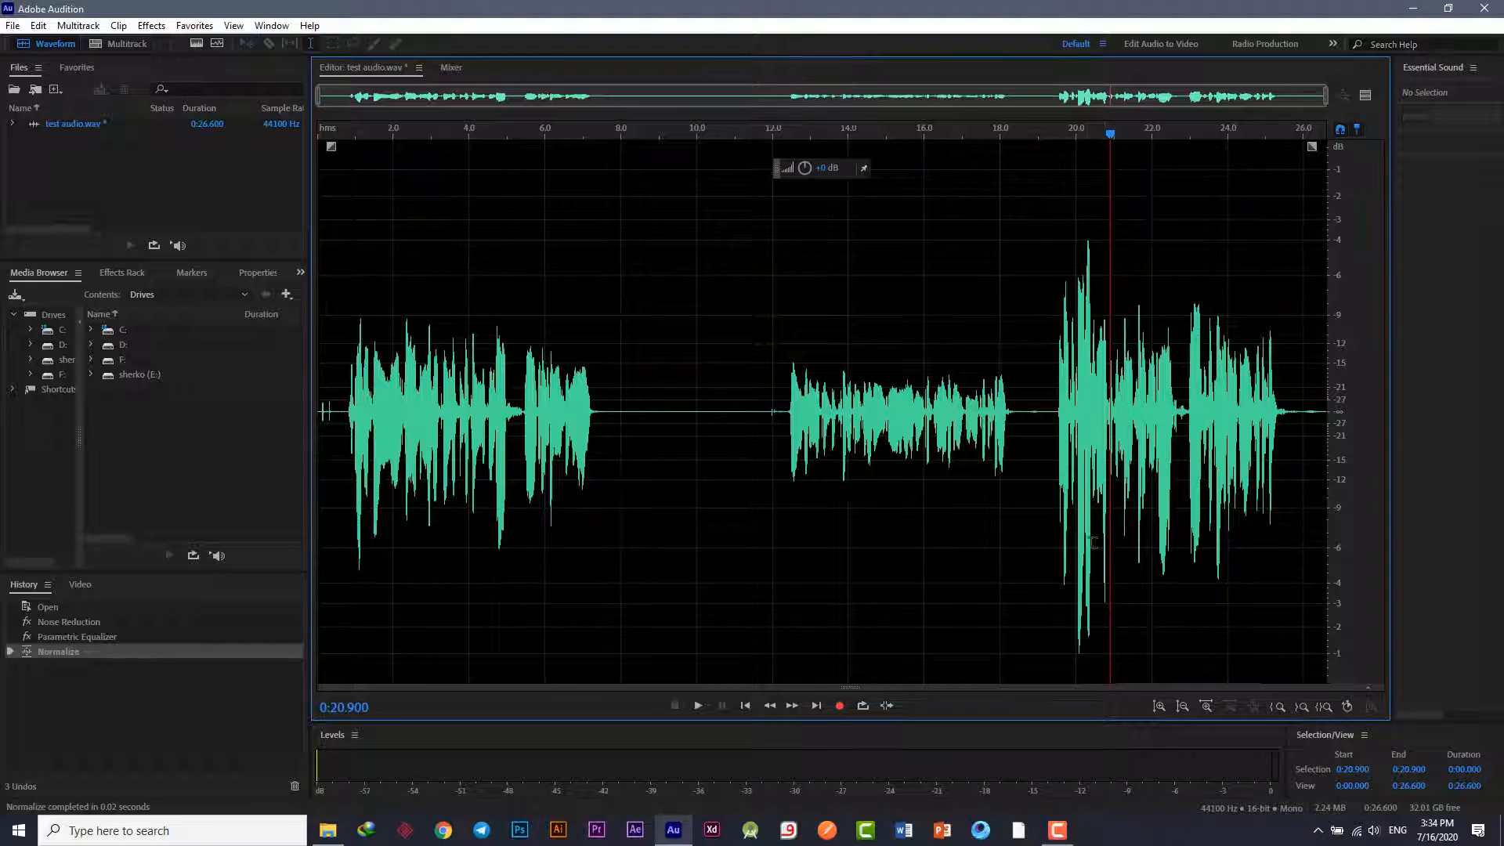
pyautogui.moveTo(1060, 546); pyautogui.dragTo(1115, 623)
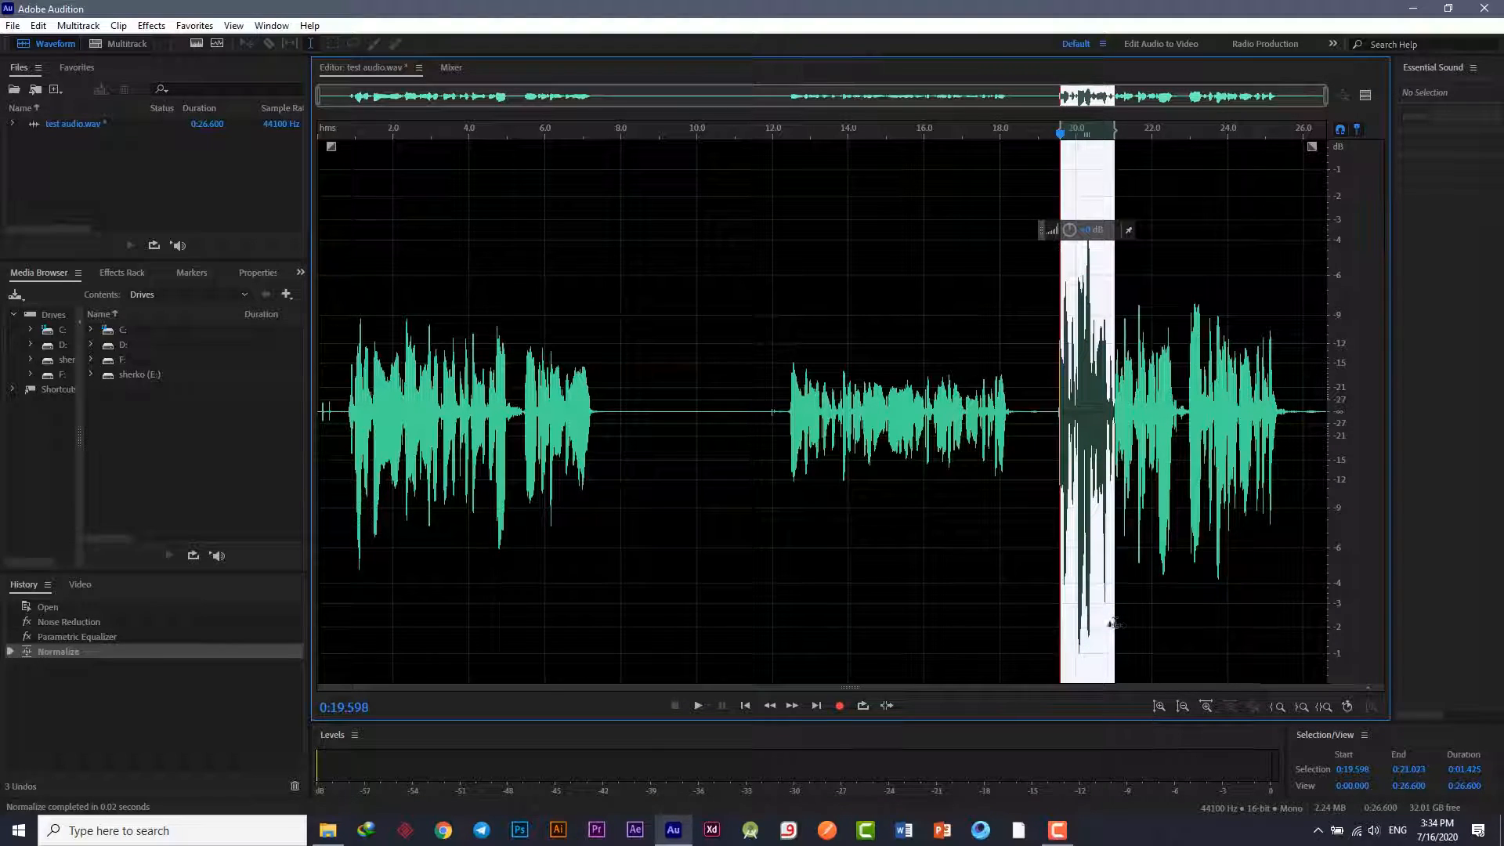
pyautogui.click(1152, 607)
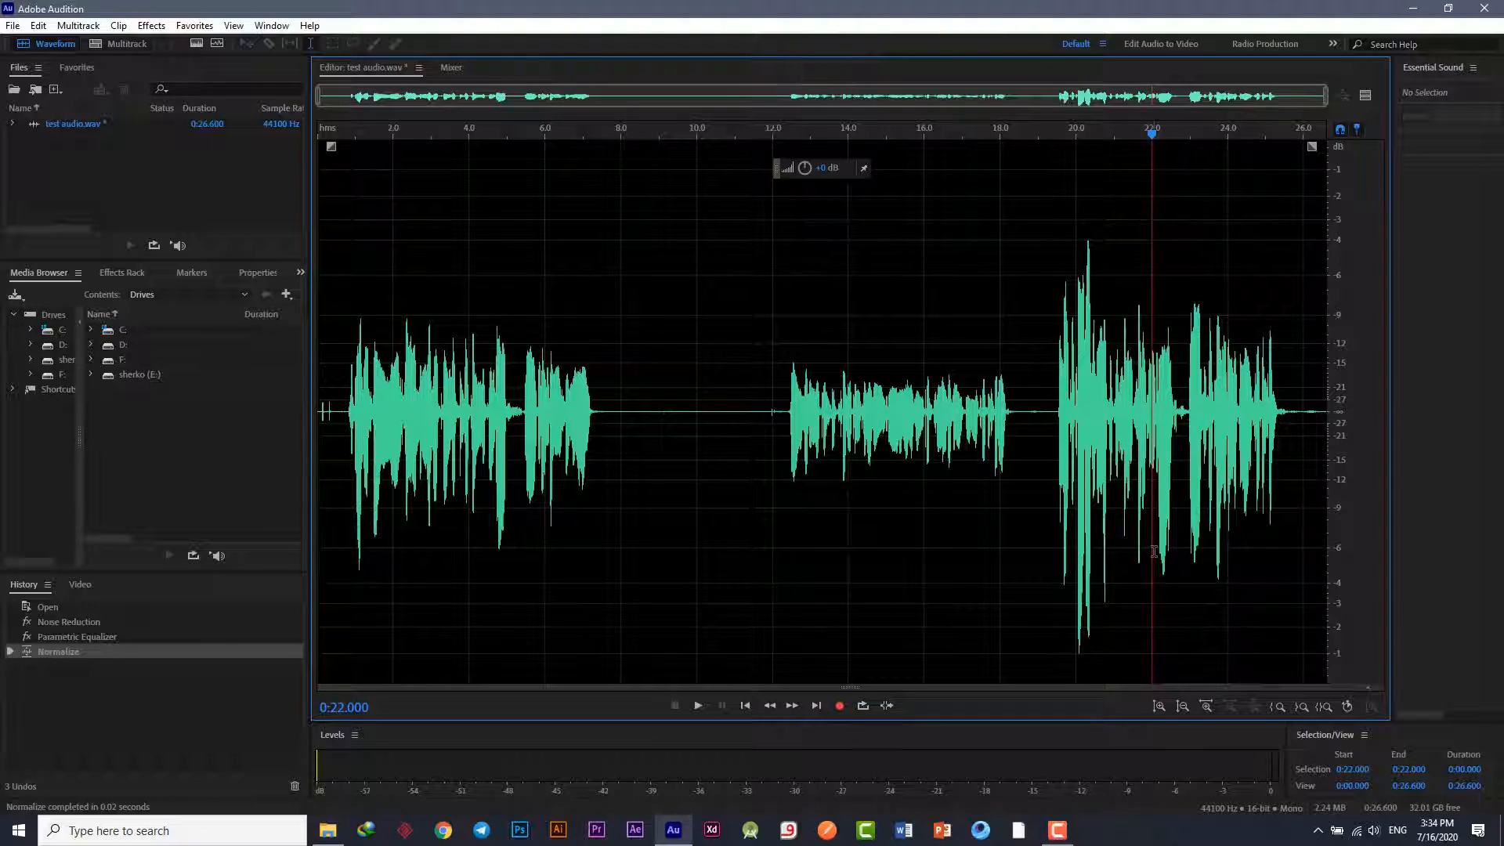
# Step: Select the entire recording and open the Single-band Compressor effect for it
pyautogui.hotkey('ctrl', 'a')
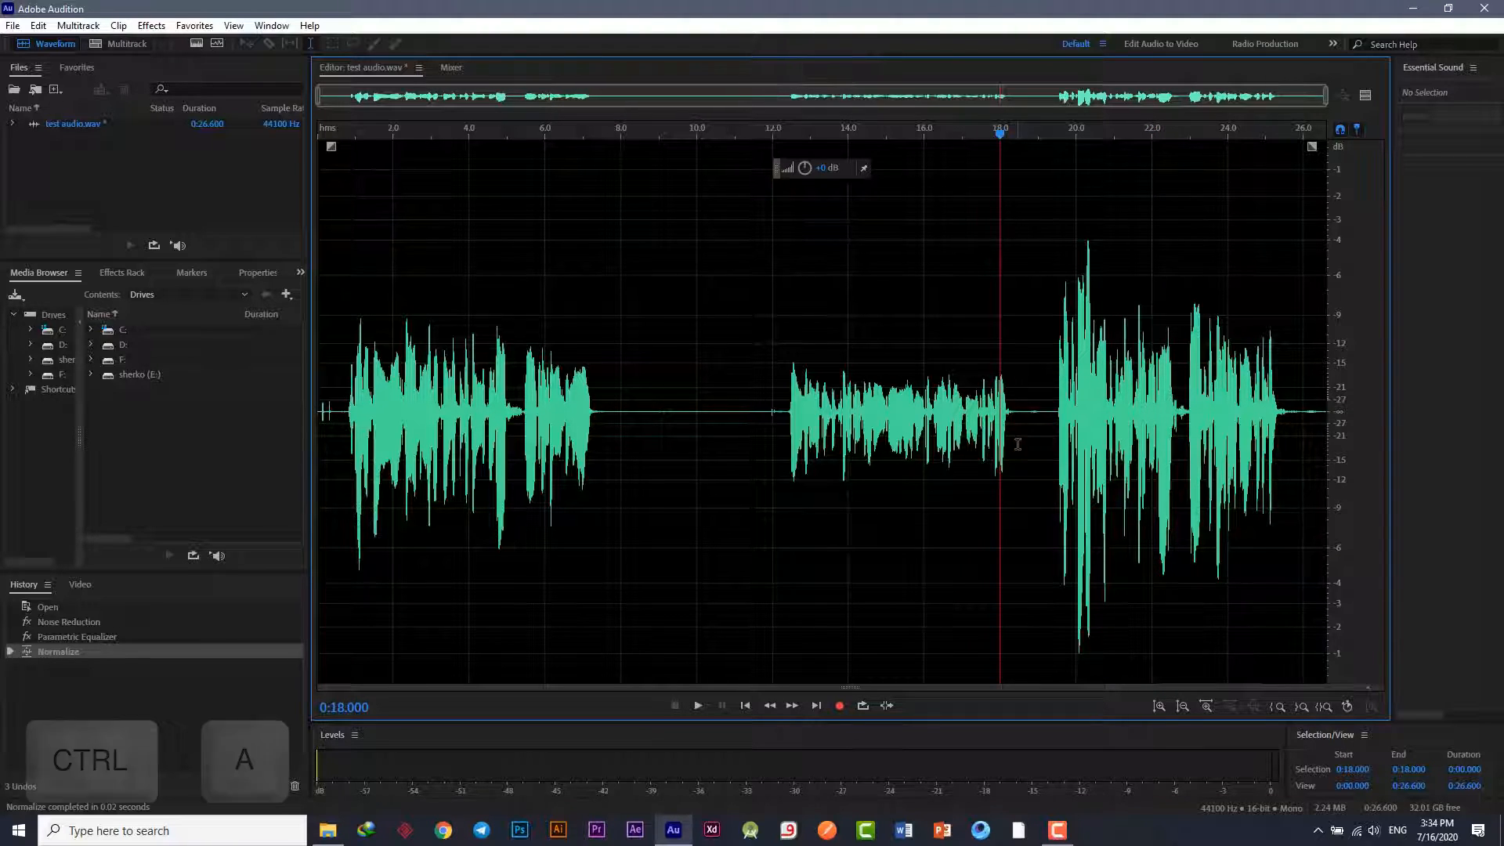
pyautogui.click(150, 25)
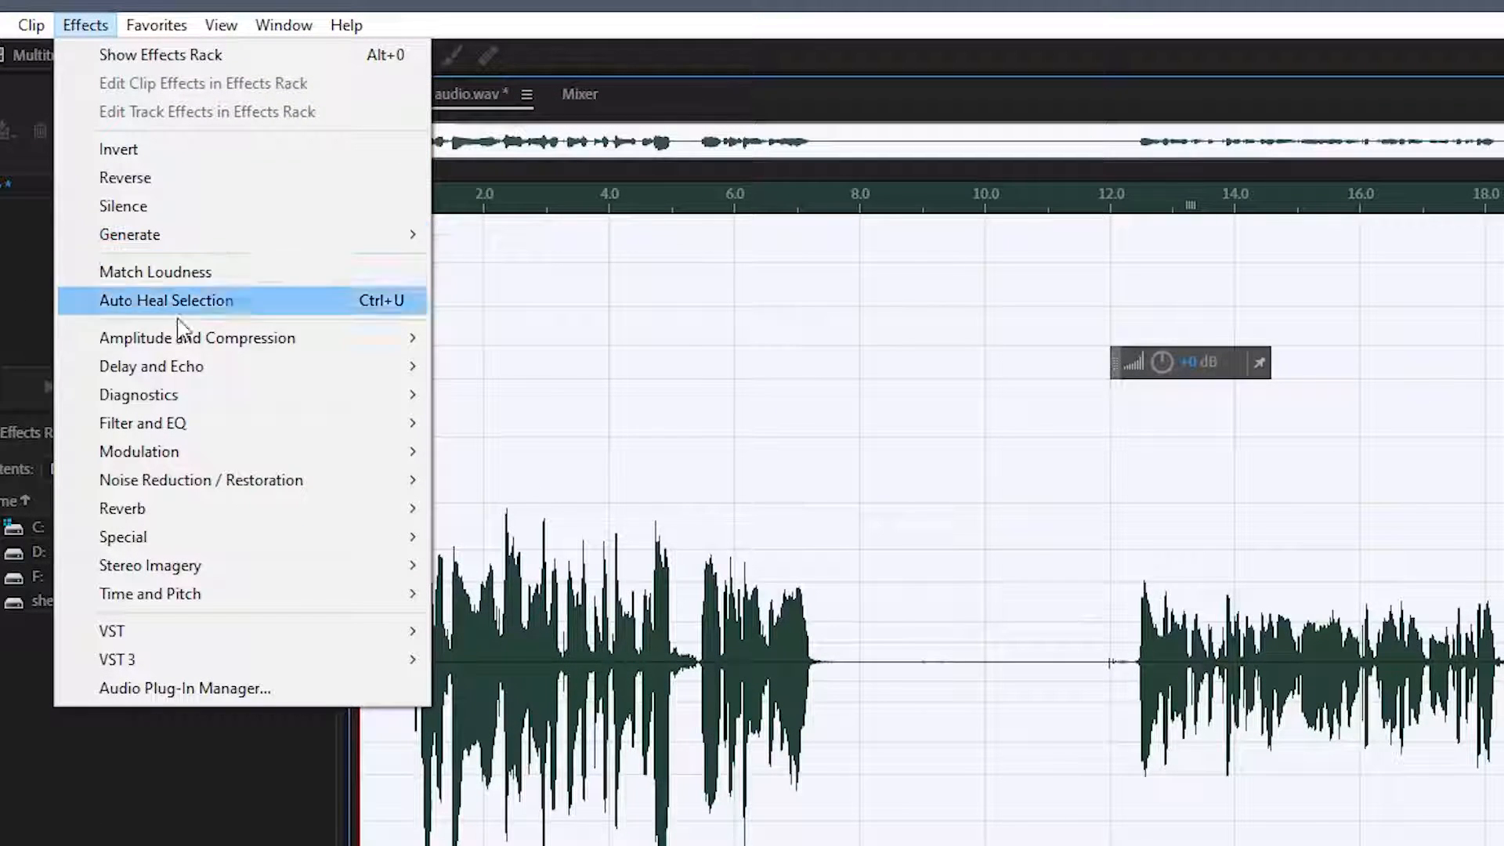
pyautogui.moveTo(312, 344)
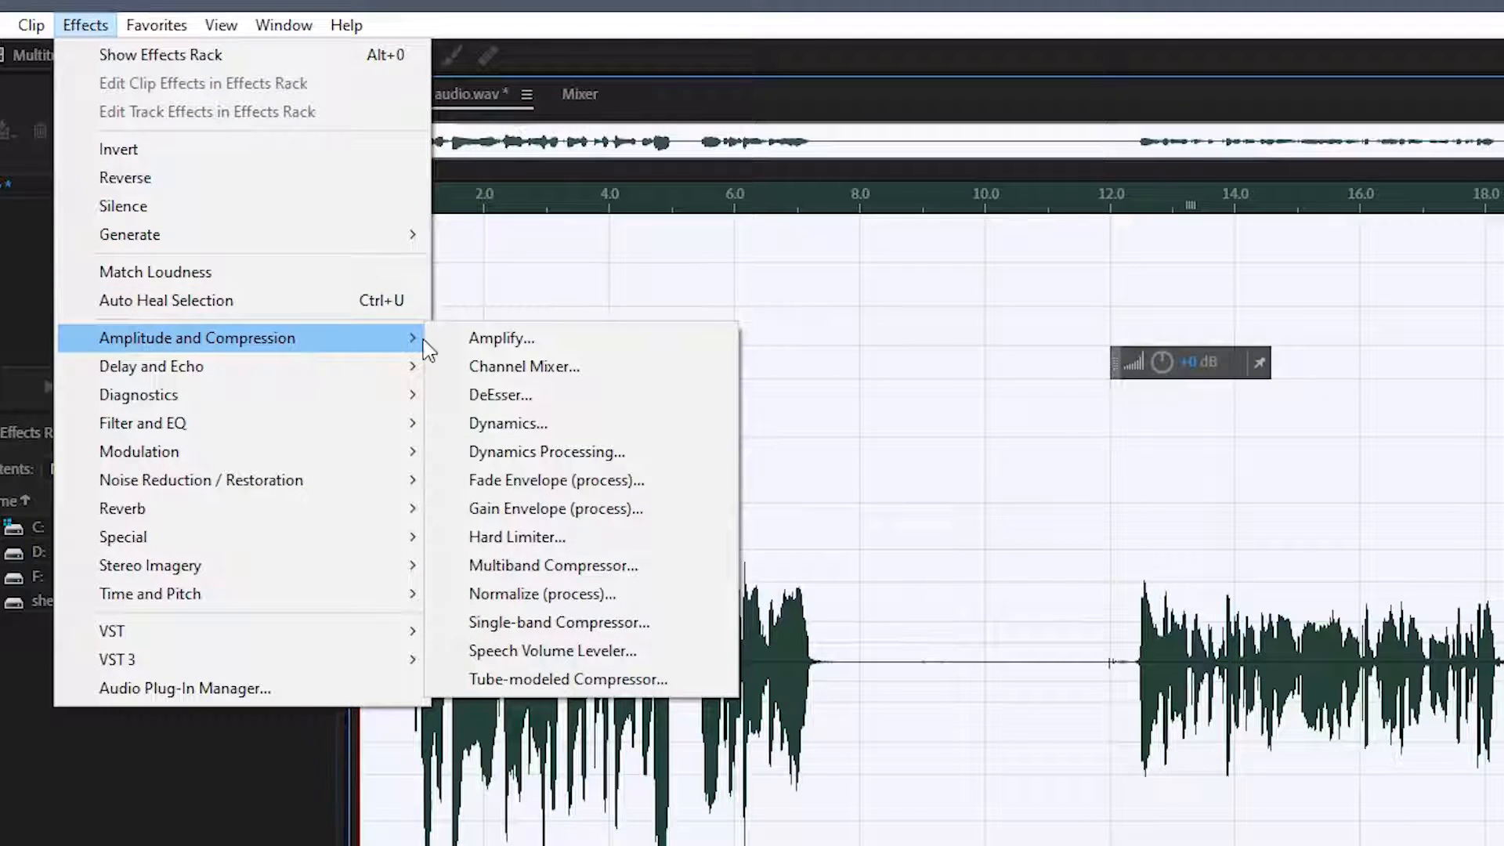
pyautogui.click(561, 631)
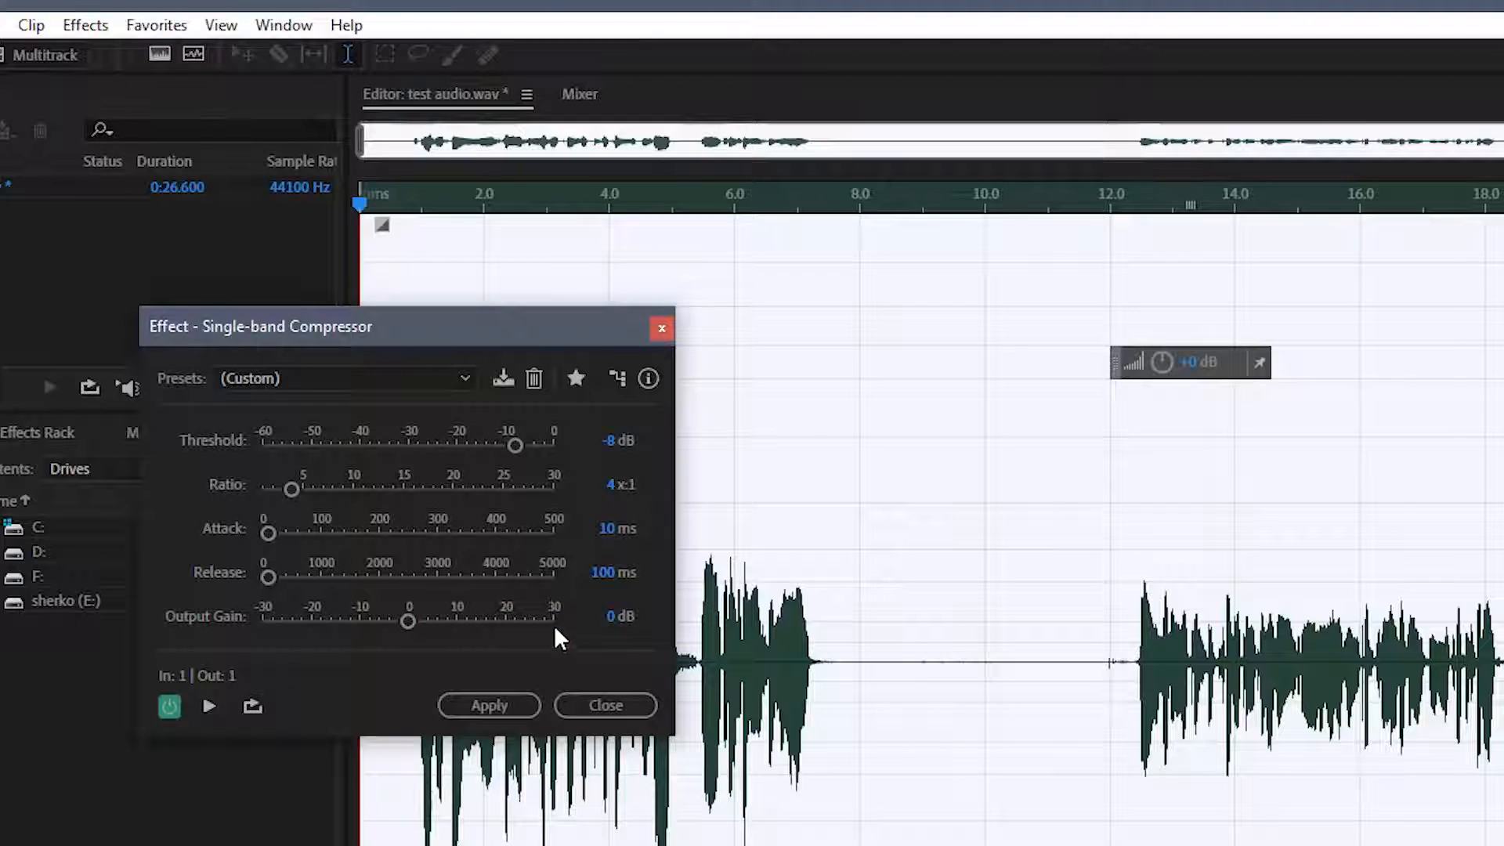
# Step: Set the compressor threshold to -9 dB, keep the ratio at 4:1, and apply the compression
pyautogui.moveTo(514, 445); pyautogui.dragTo(500, 445)
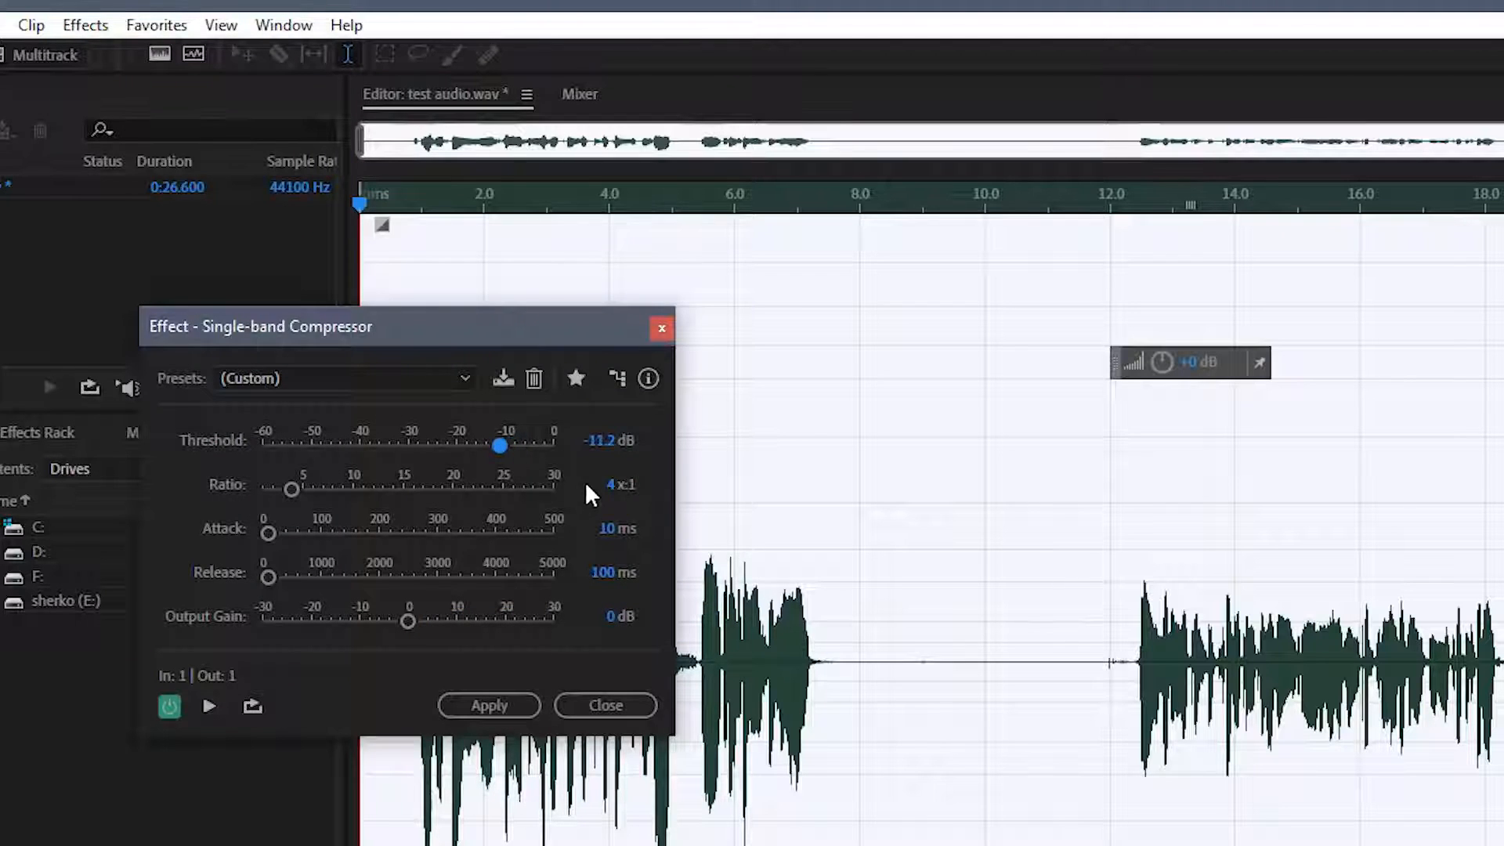
pyautogui.click(592, 440)
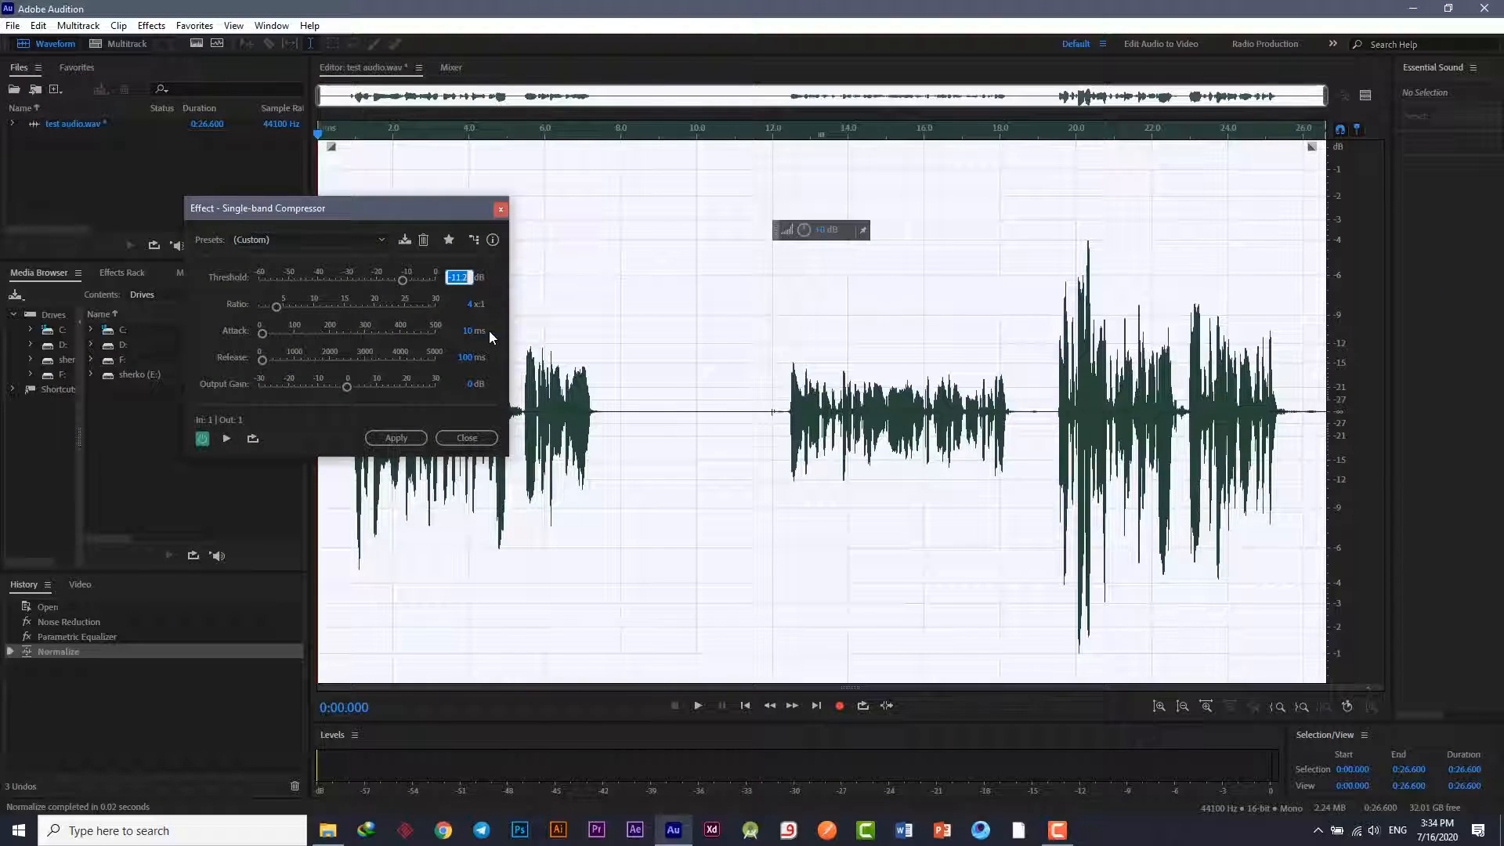
pyautogui.write('-9')
pyautogui.press('Return')
pyautogui.click(469, 310)
pyautogui.press('Return')
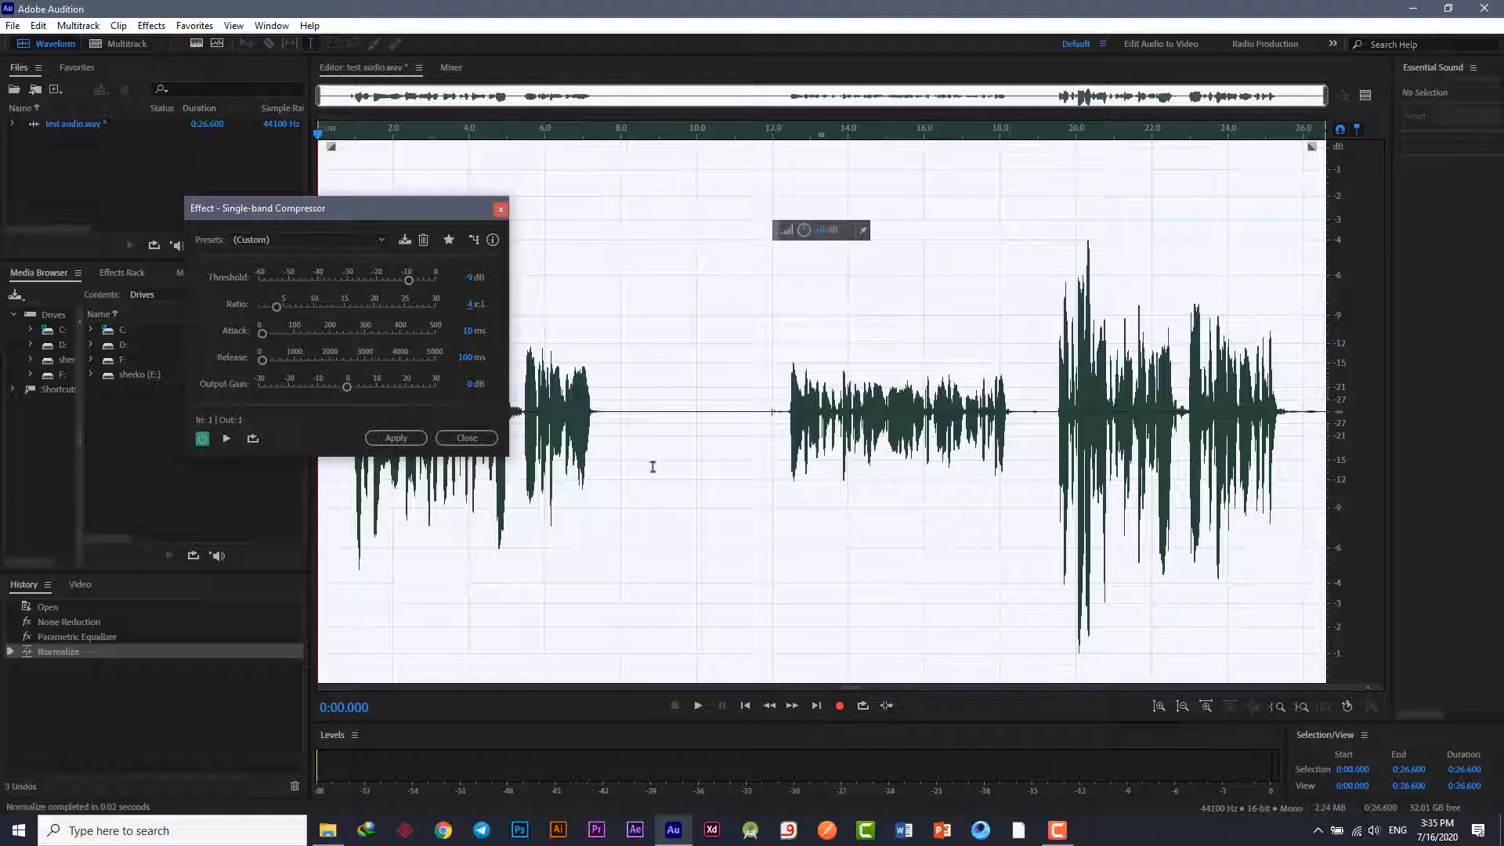
pyautogui.click(409, 440)
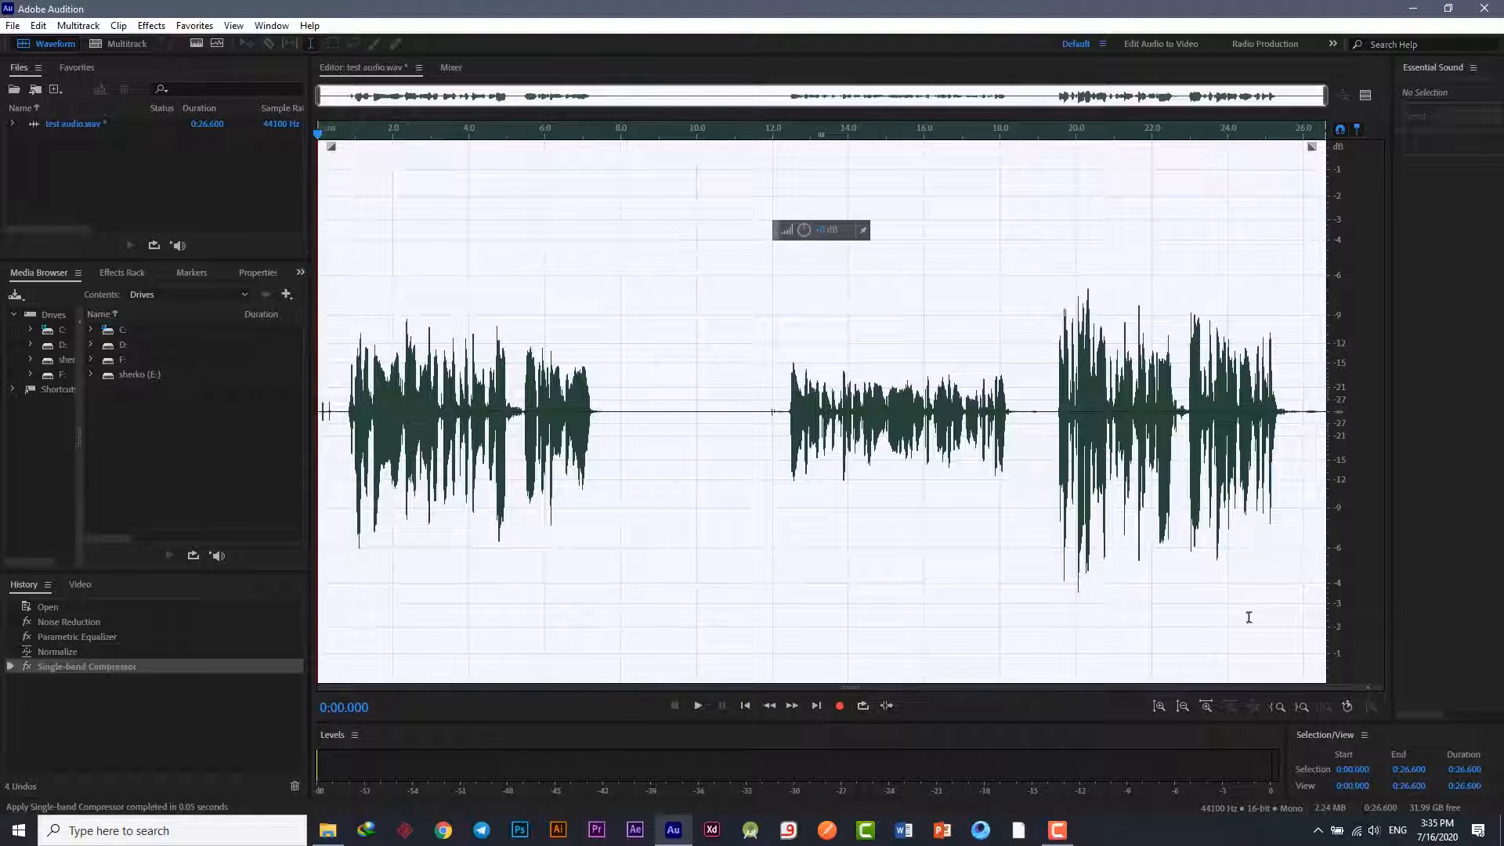
# Step: Try a second Single-band Compressor pass on the entire recording with the threshold set to -10 dB
pyautogui.click(1089, 566)
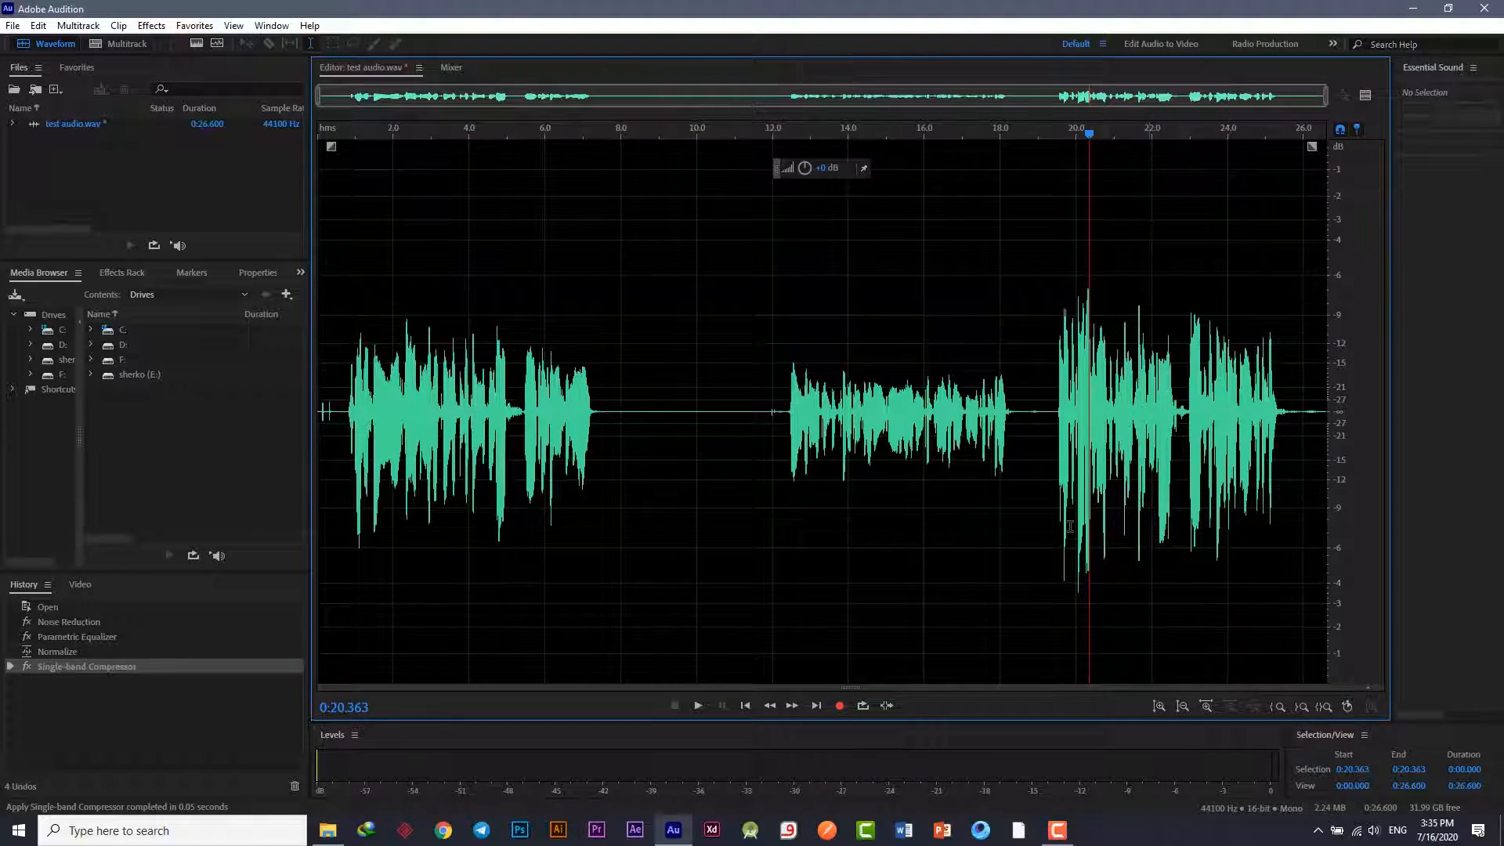
pyautogui.hotkey('ctrl', 'a')
pyautogui.click(151, 25)
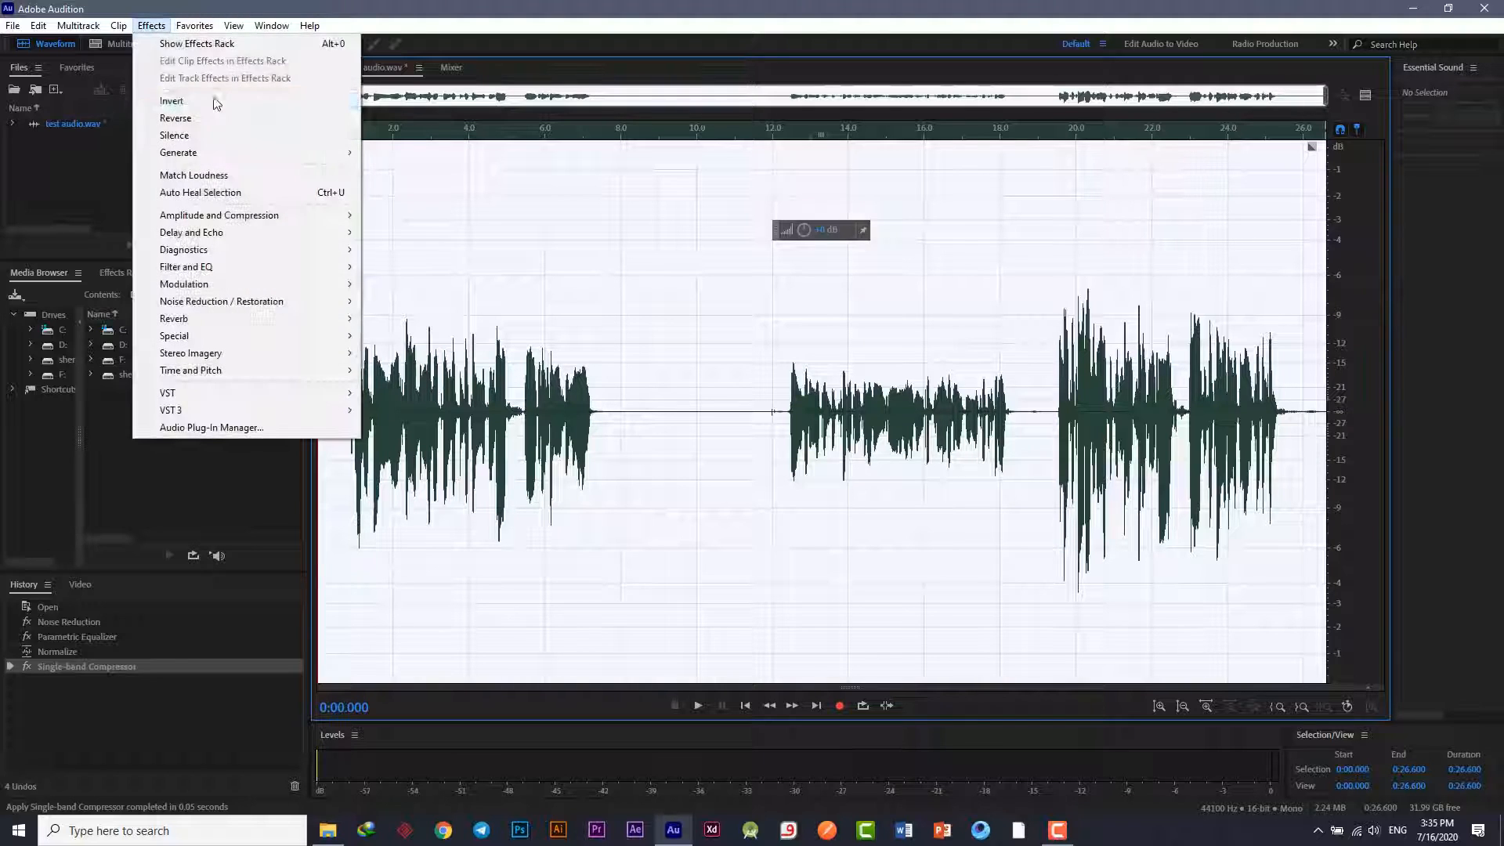
pyautogui.moveTo(241, 223)
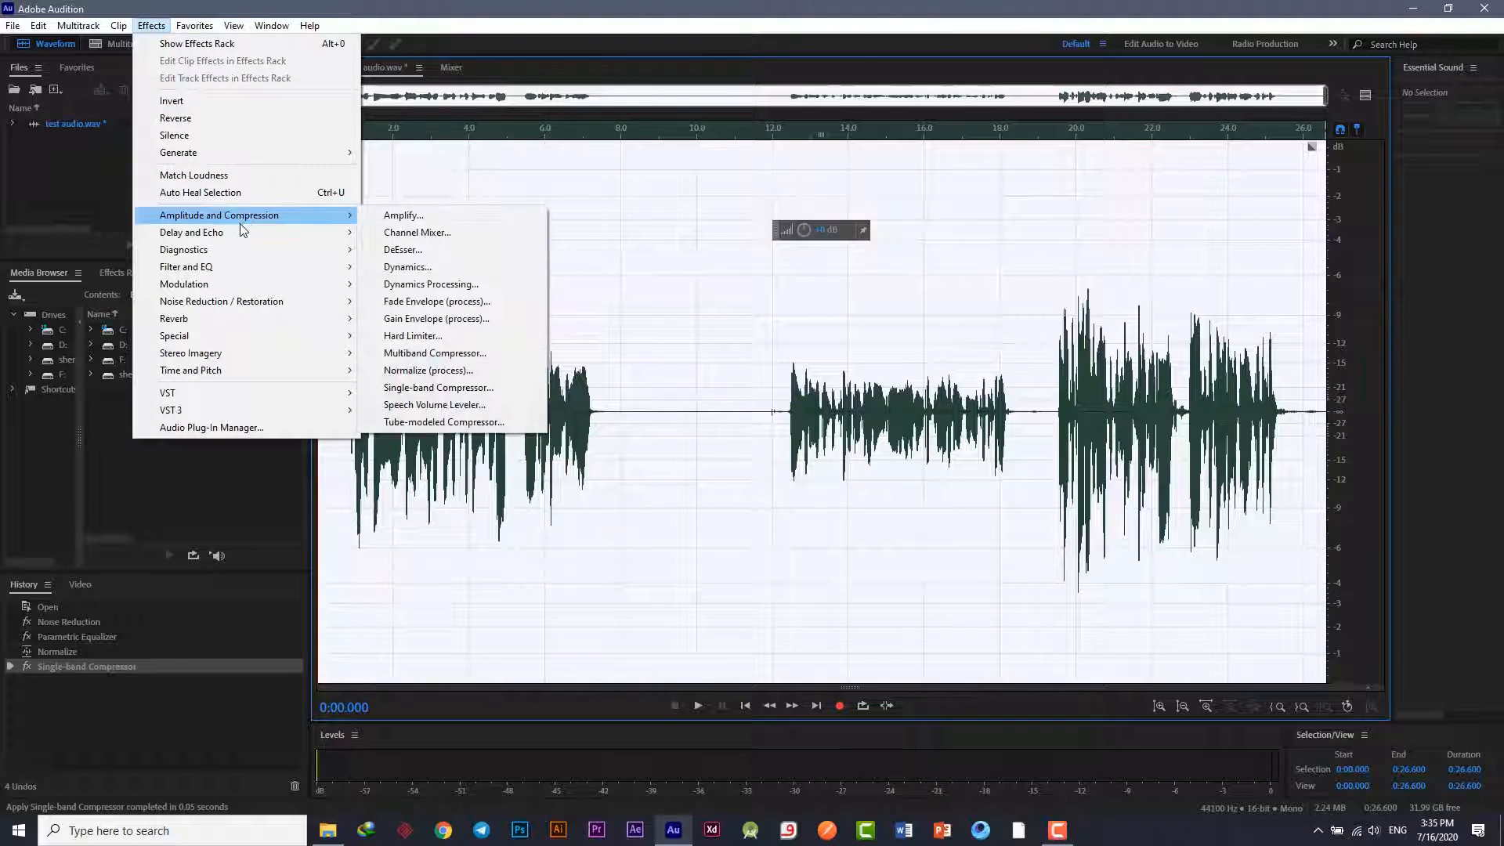
pyautogui.click(437, 387)
pyautogui.click(470, 279)
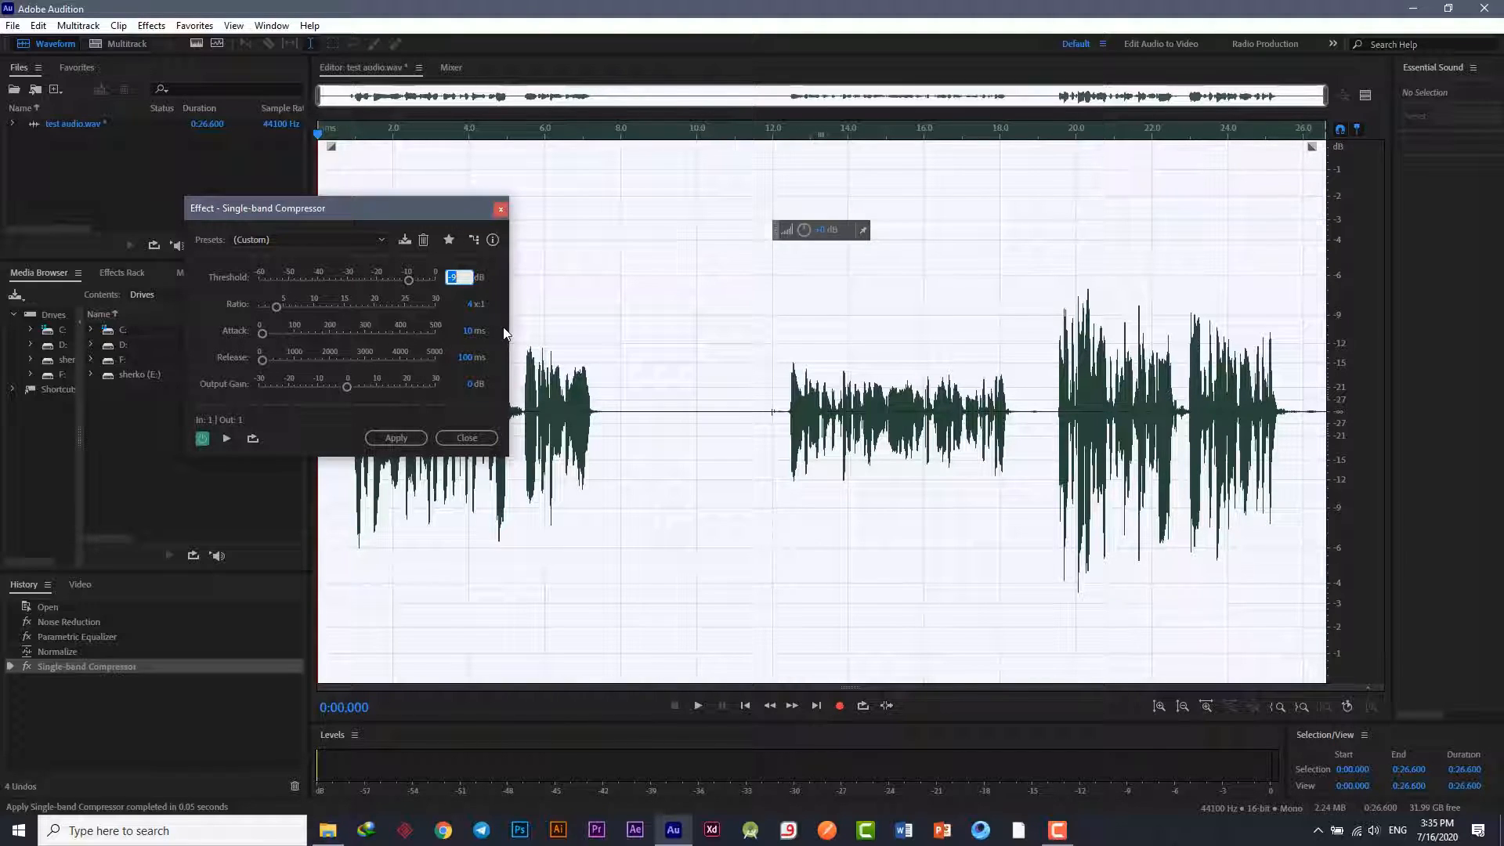
pyautogui.write('-10')
pyautogui.press('Return')
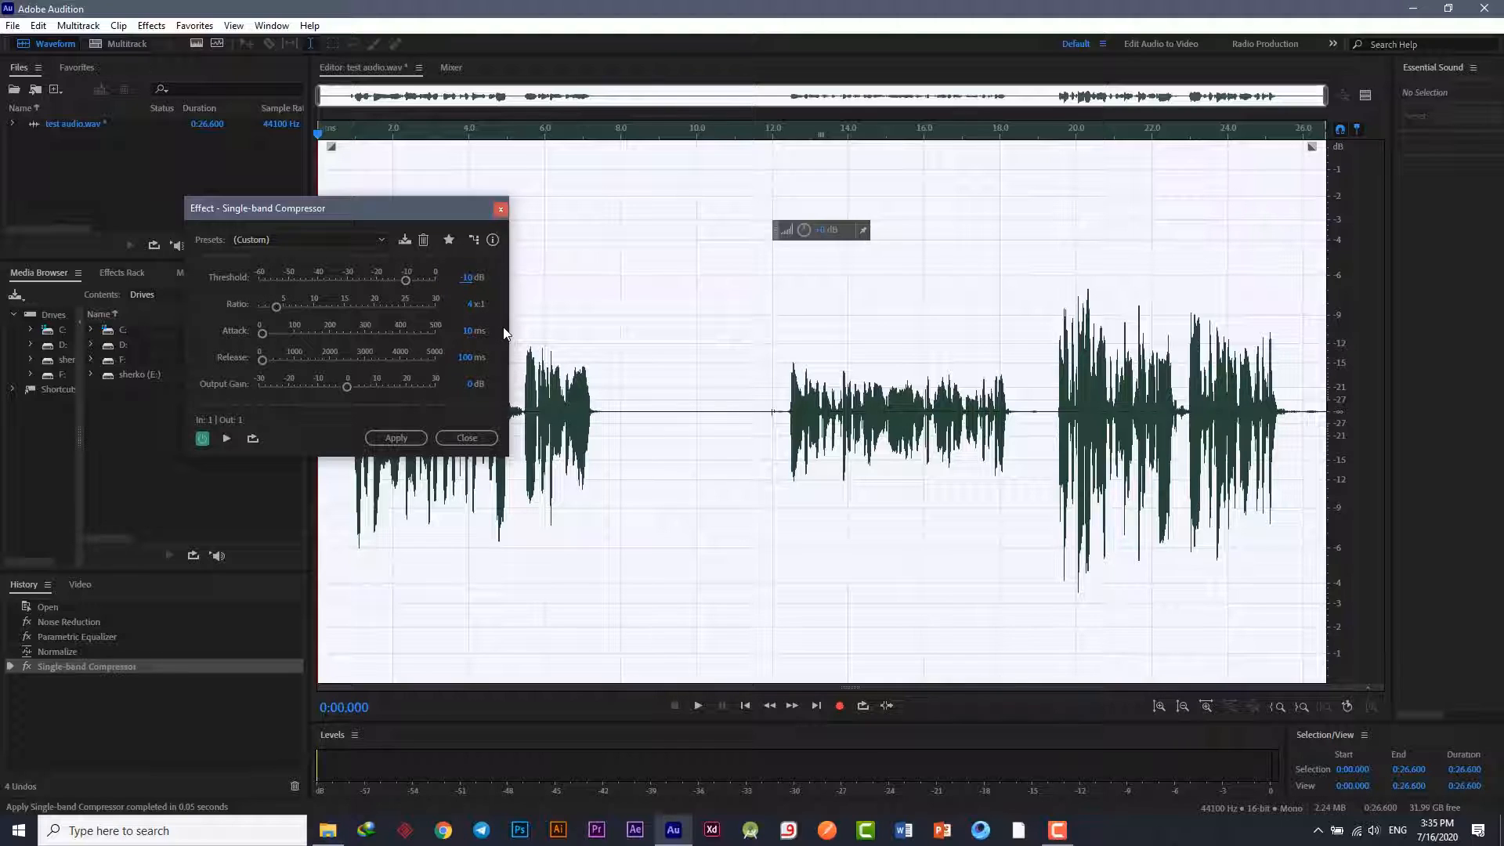
pyautogui.click(423, 436)
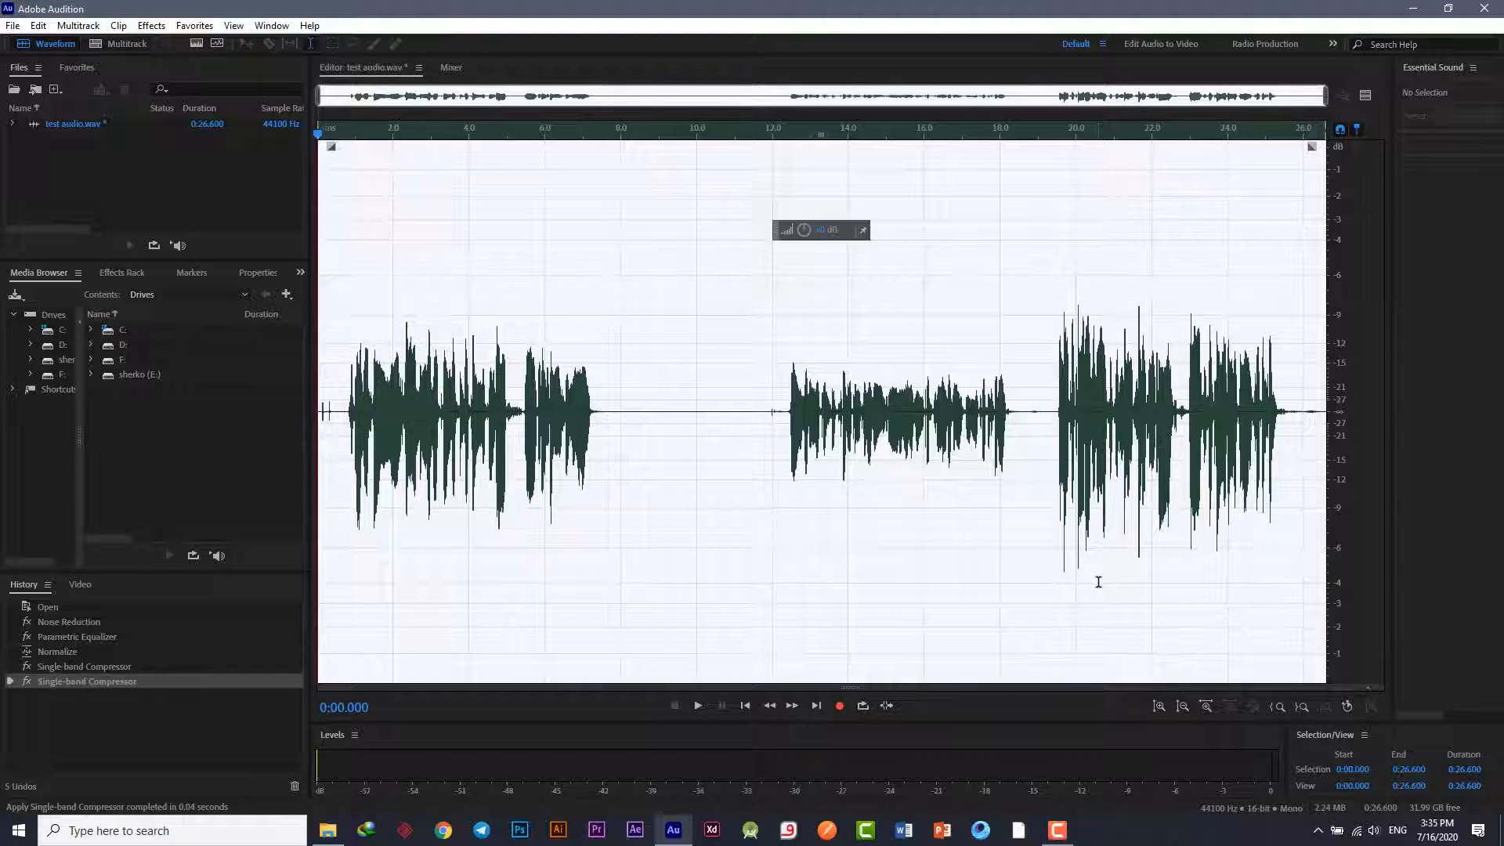
# Step: Undo the second compression pass and clear the selection
pyautogui.hotkey('ctrl', 'z')
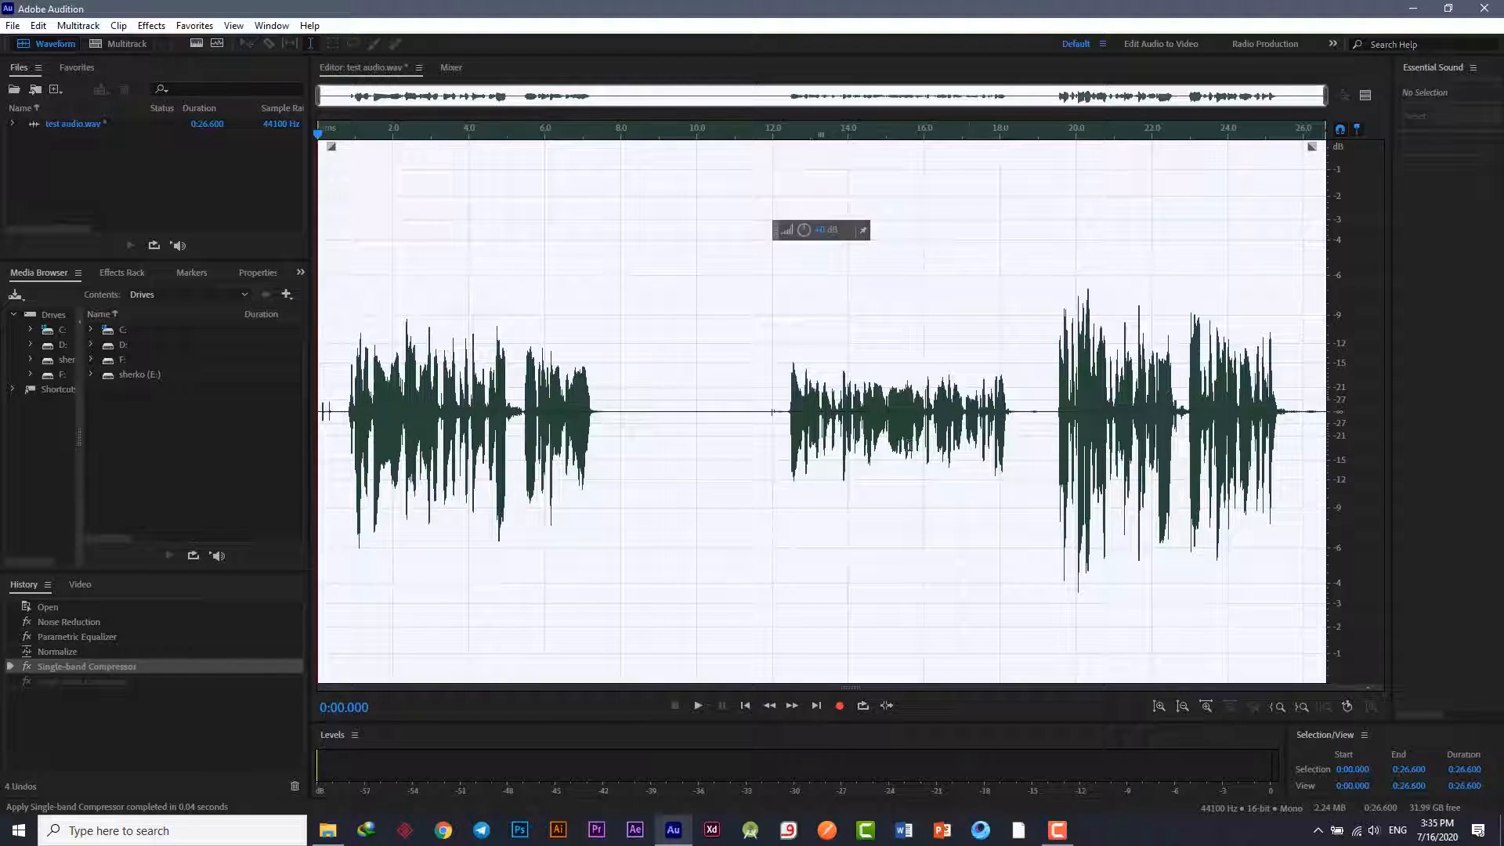
pyautogui.click(906, 500)
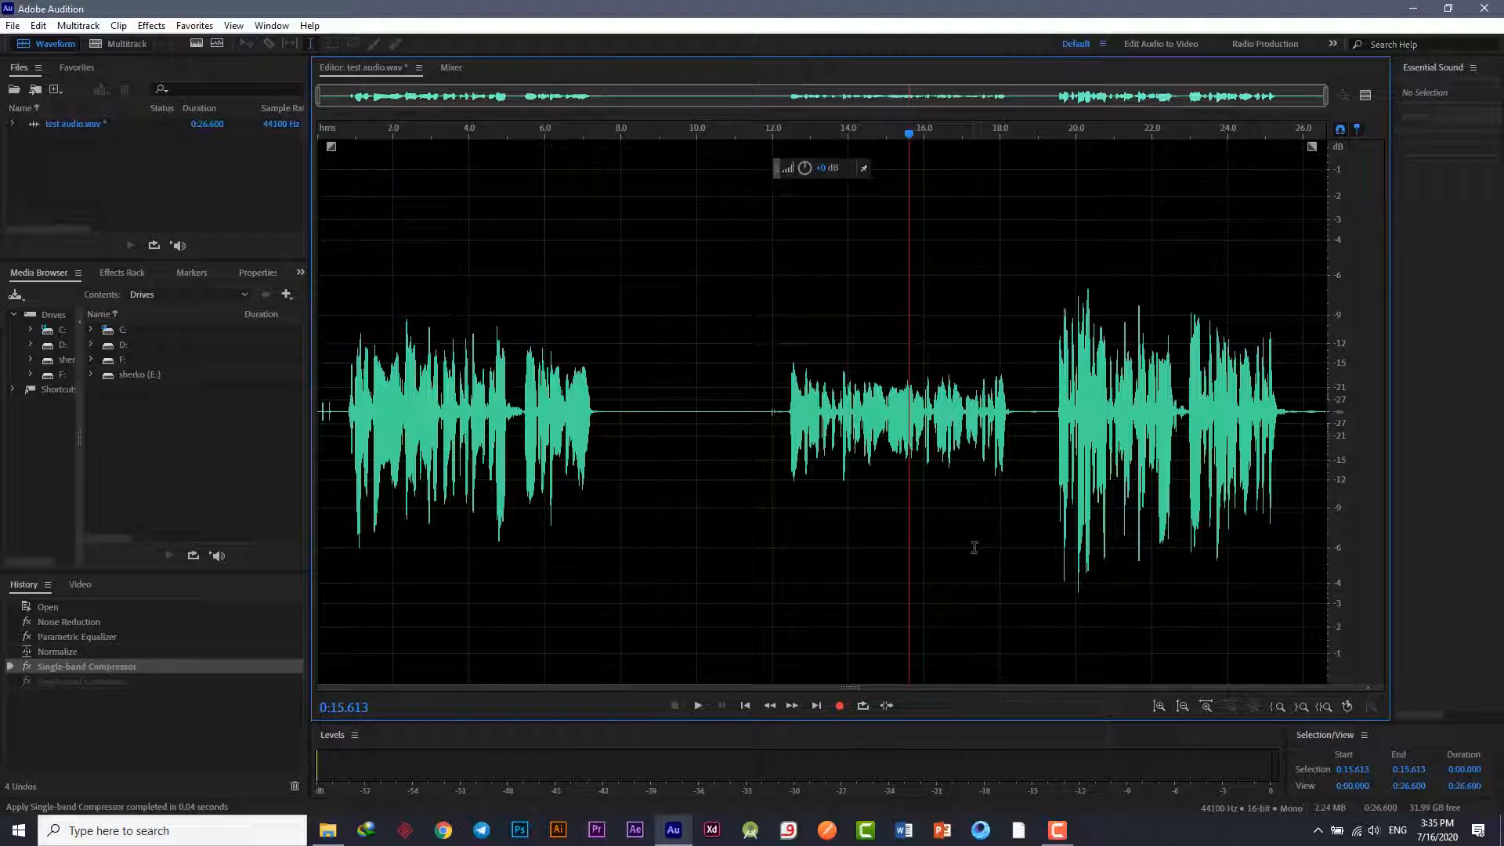
# Step: Normalize the entire recording to -2 dB
pyautogui.hotkey('ctrl', 'a')
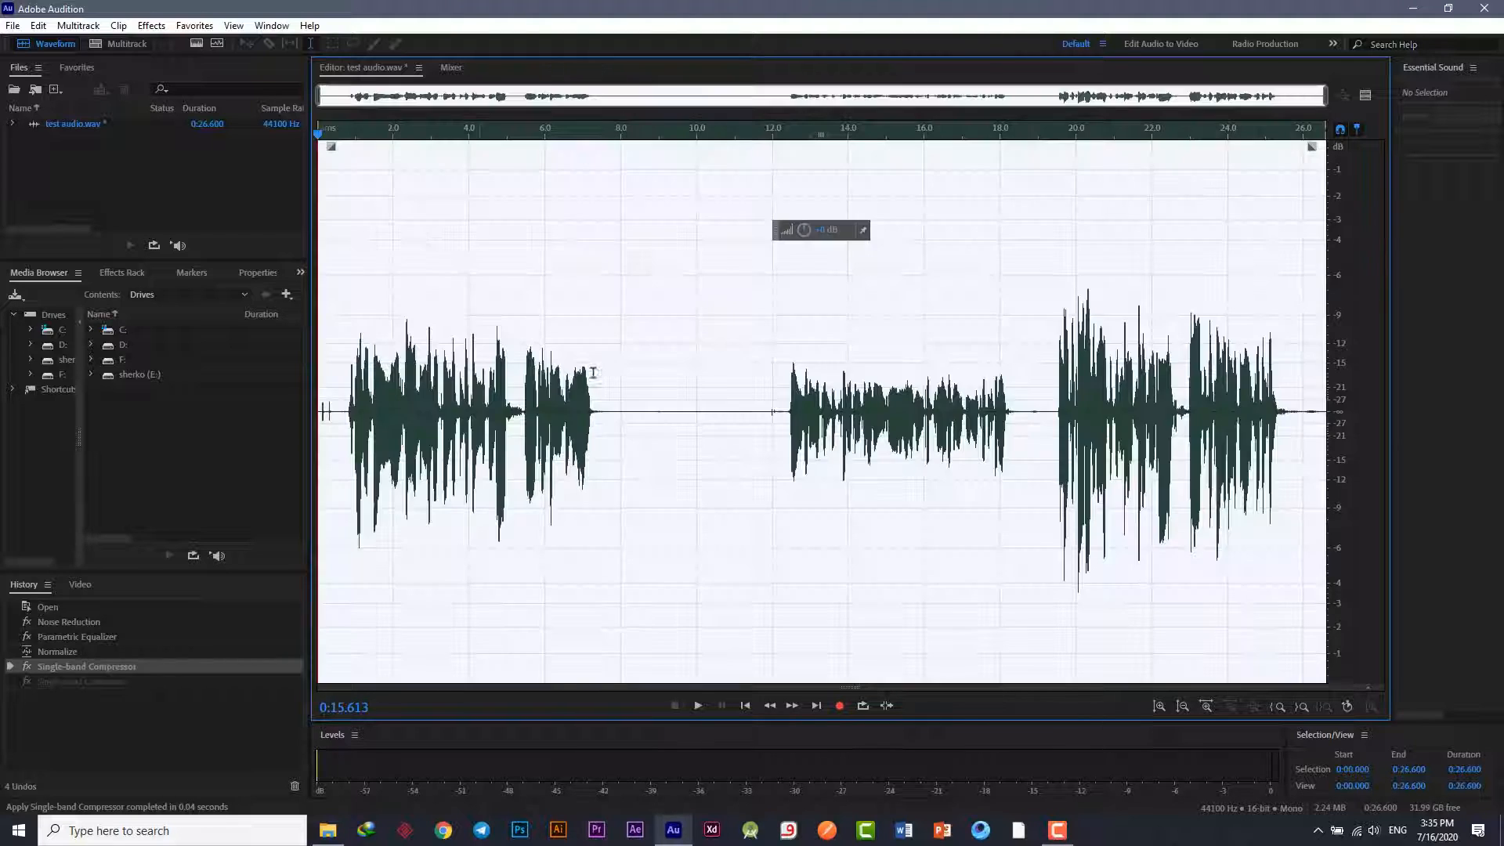
pyautogui.click(152, 25)
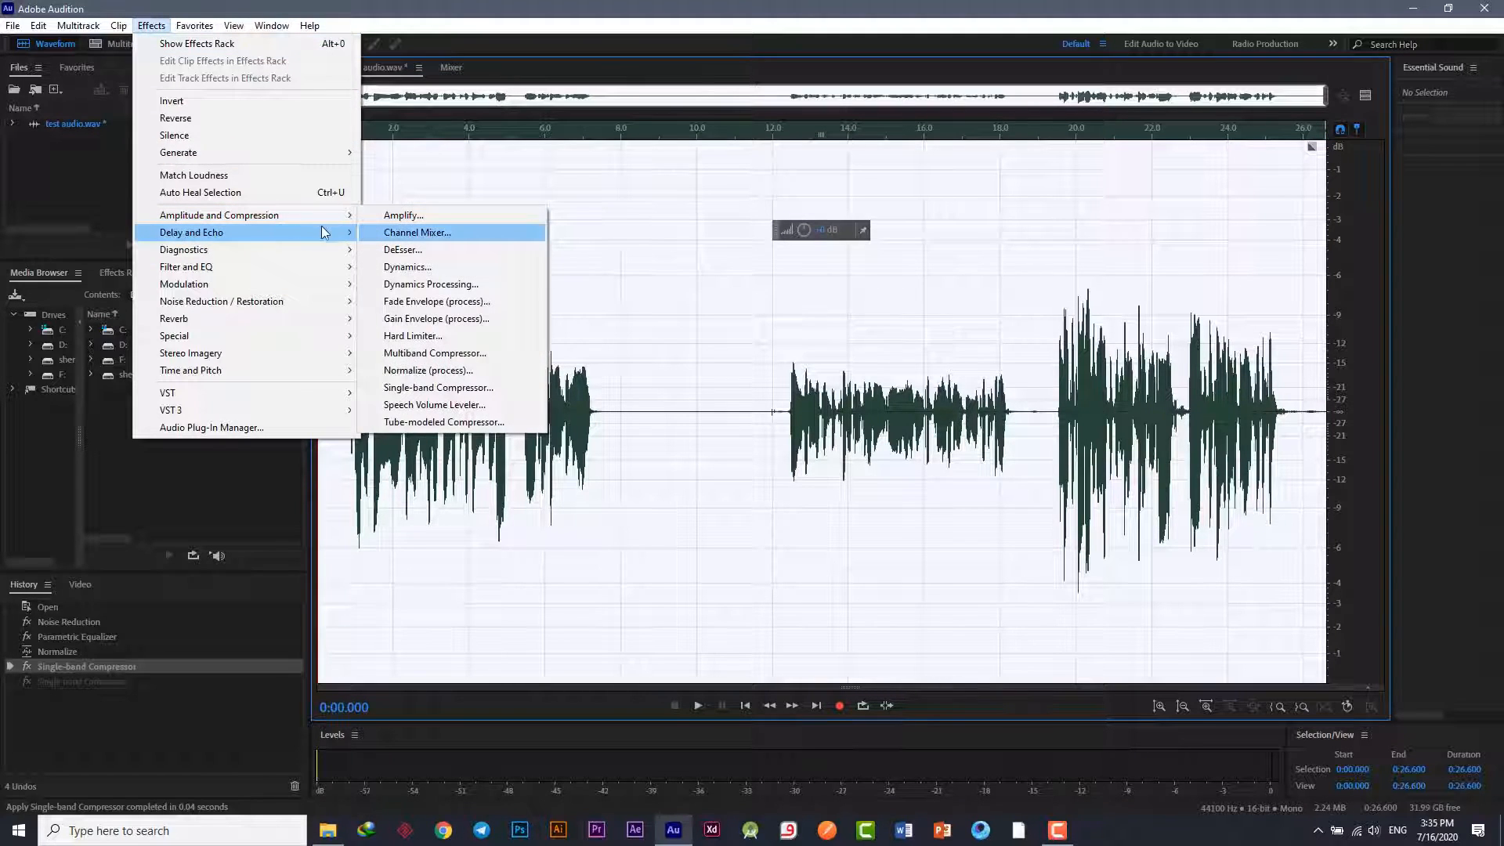
pyautogui.click(428, 370)
pyautogui.click(721, 376)
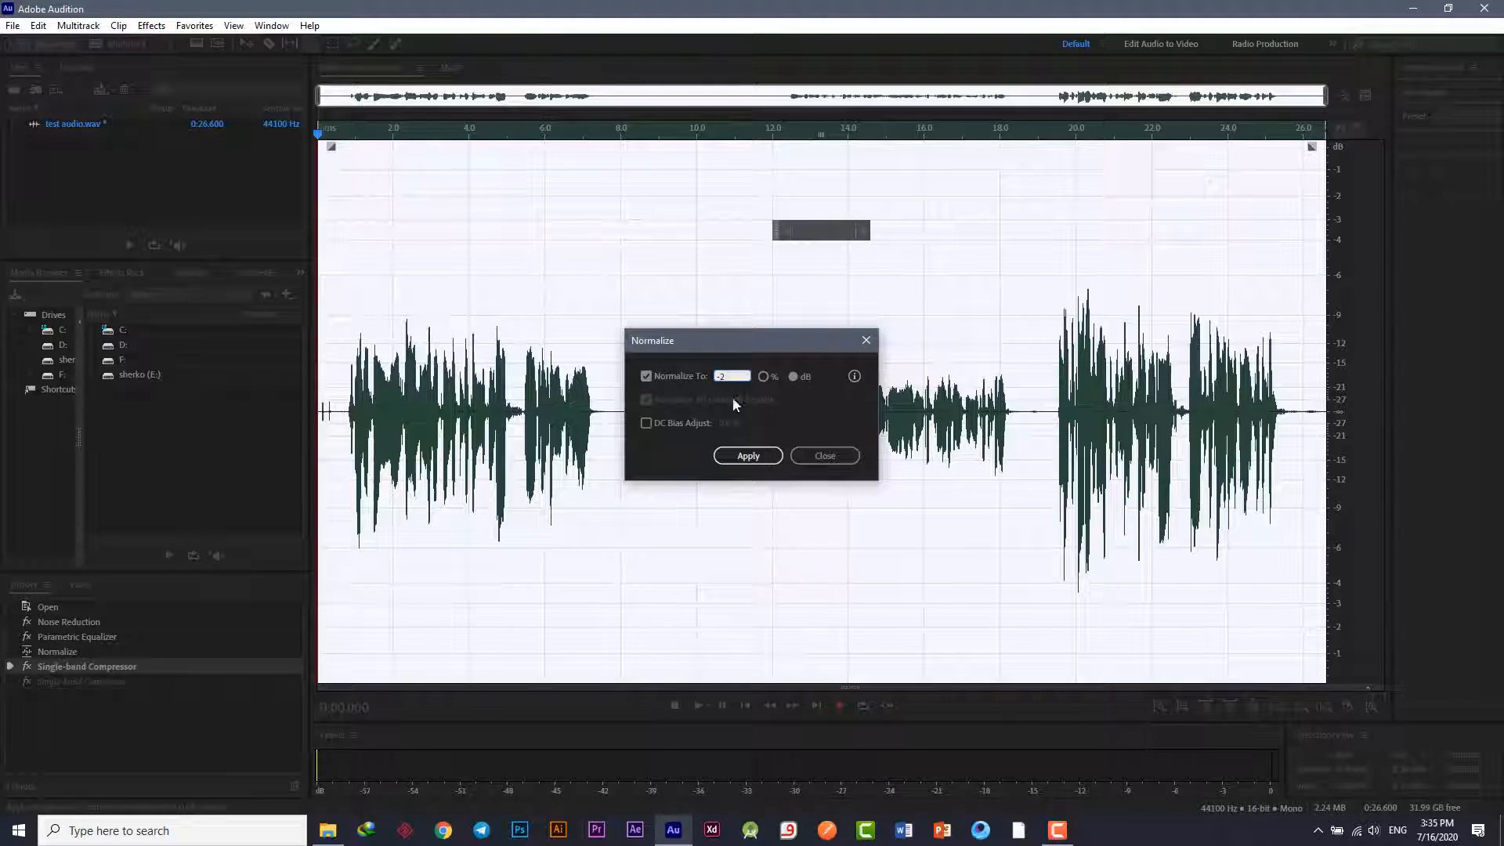
pyautogui.click(749, 456)
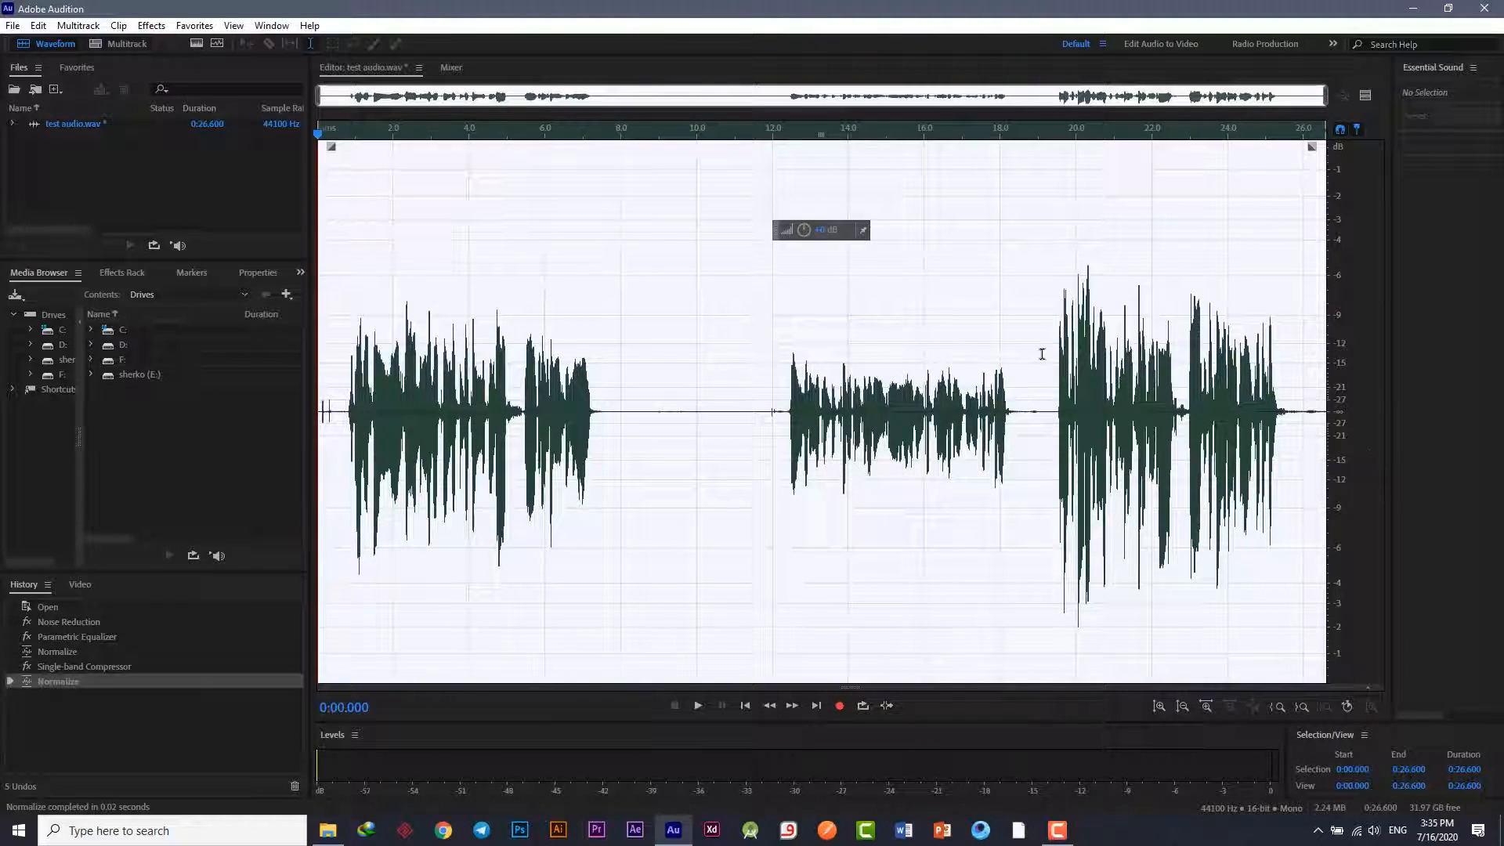
# Step: Clear the selection and play the normalized recording from about 0.6 seconds to check how it sounds, stopping playback in the last phrase
pyautogui.click(509, 249)
pyautogui.click(341, 130)
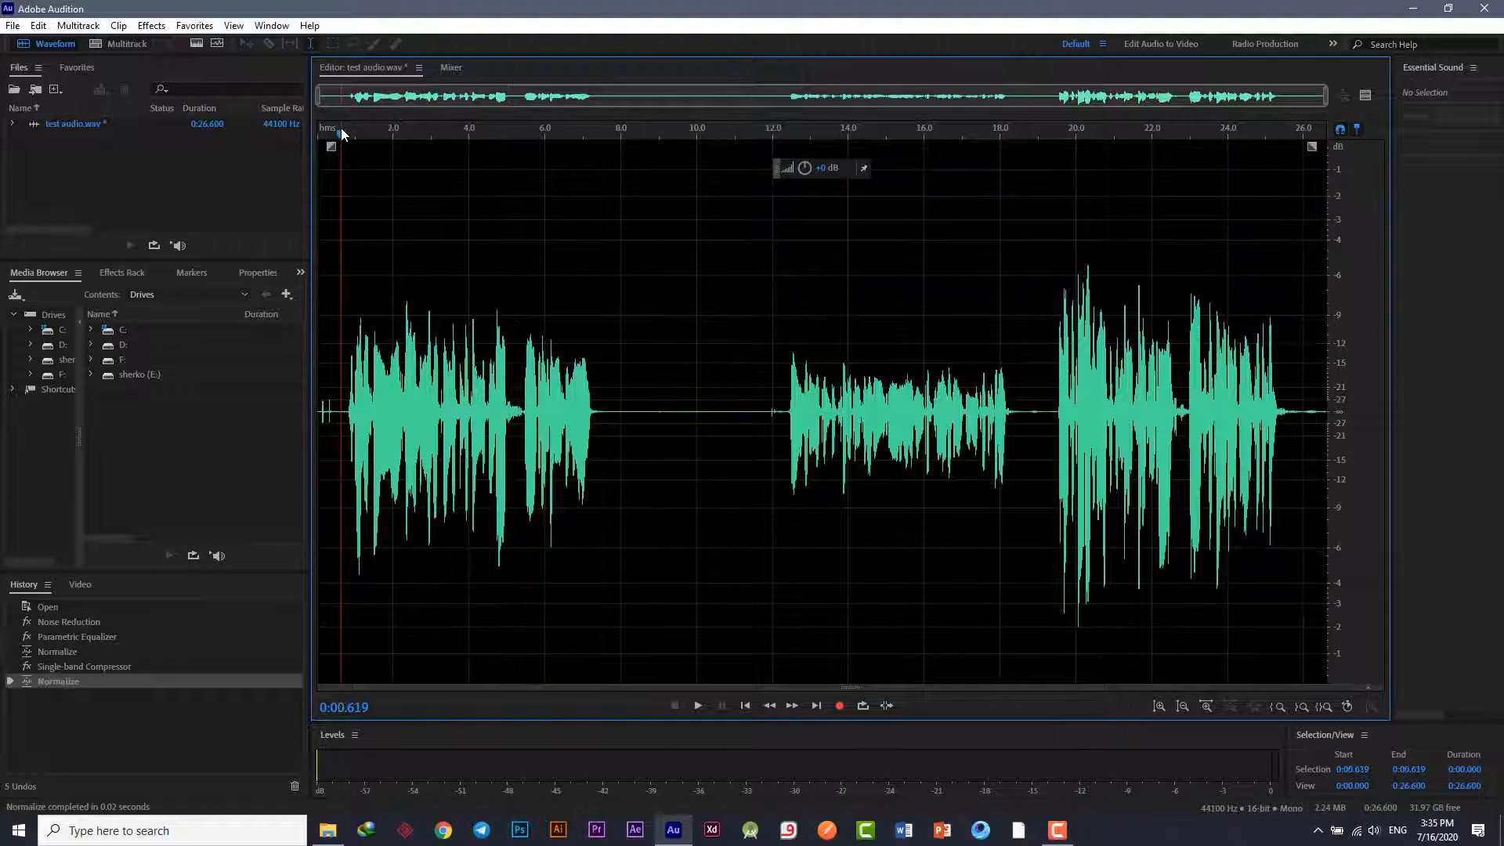
pyautogui.click(698, 706)
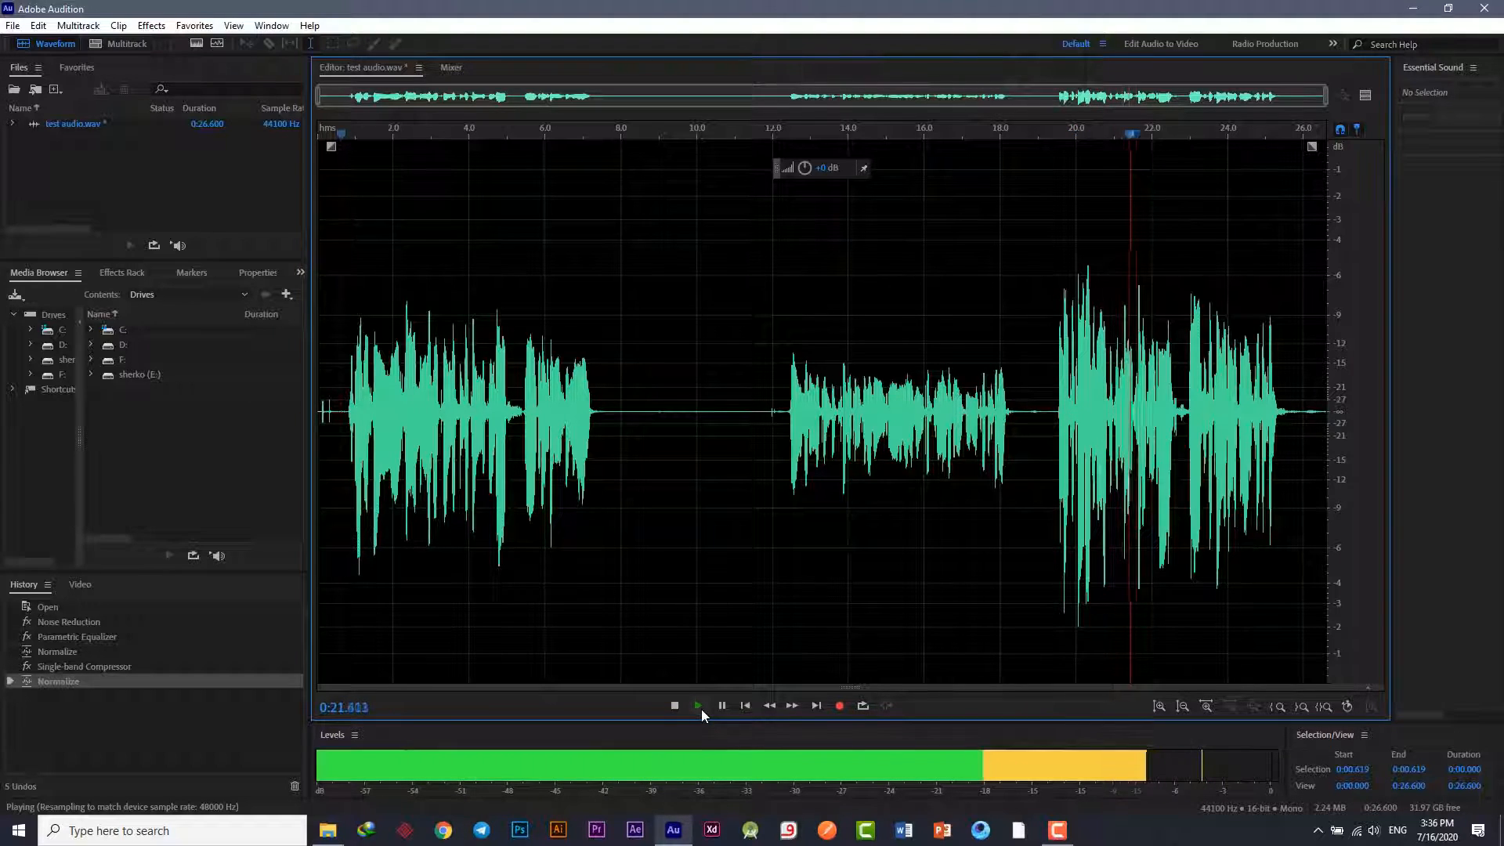
pyautogui.click(699, 706)
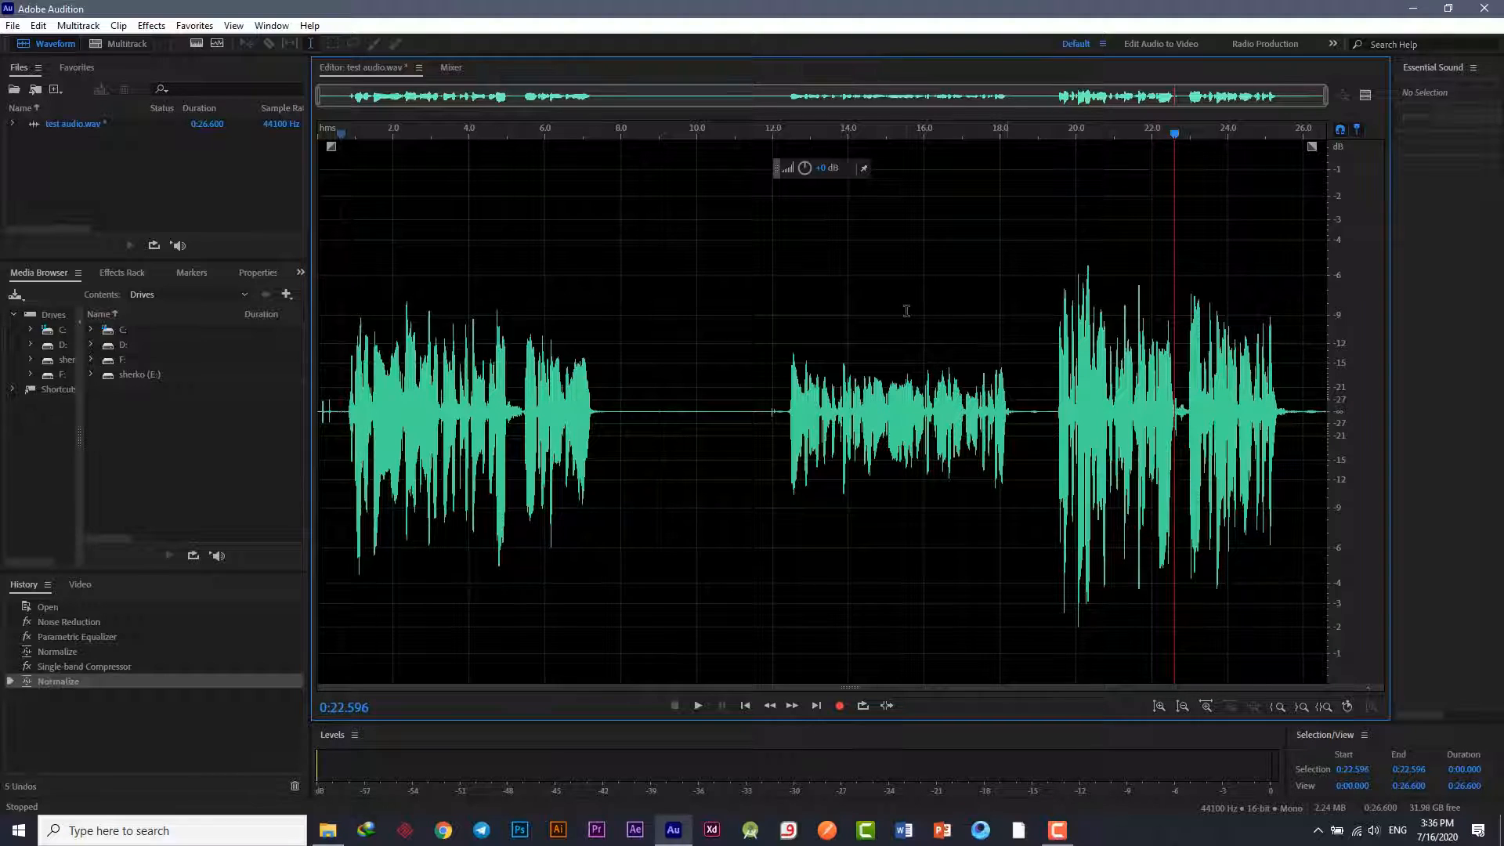
# Step: Start exporting the recording as a file, with the Desktop as its location and KurdSkill Test as its file name
pyautogui.click(12, 25)
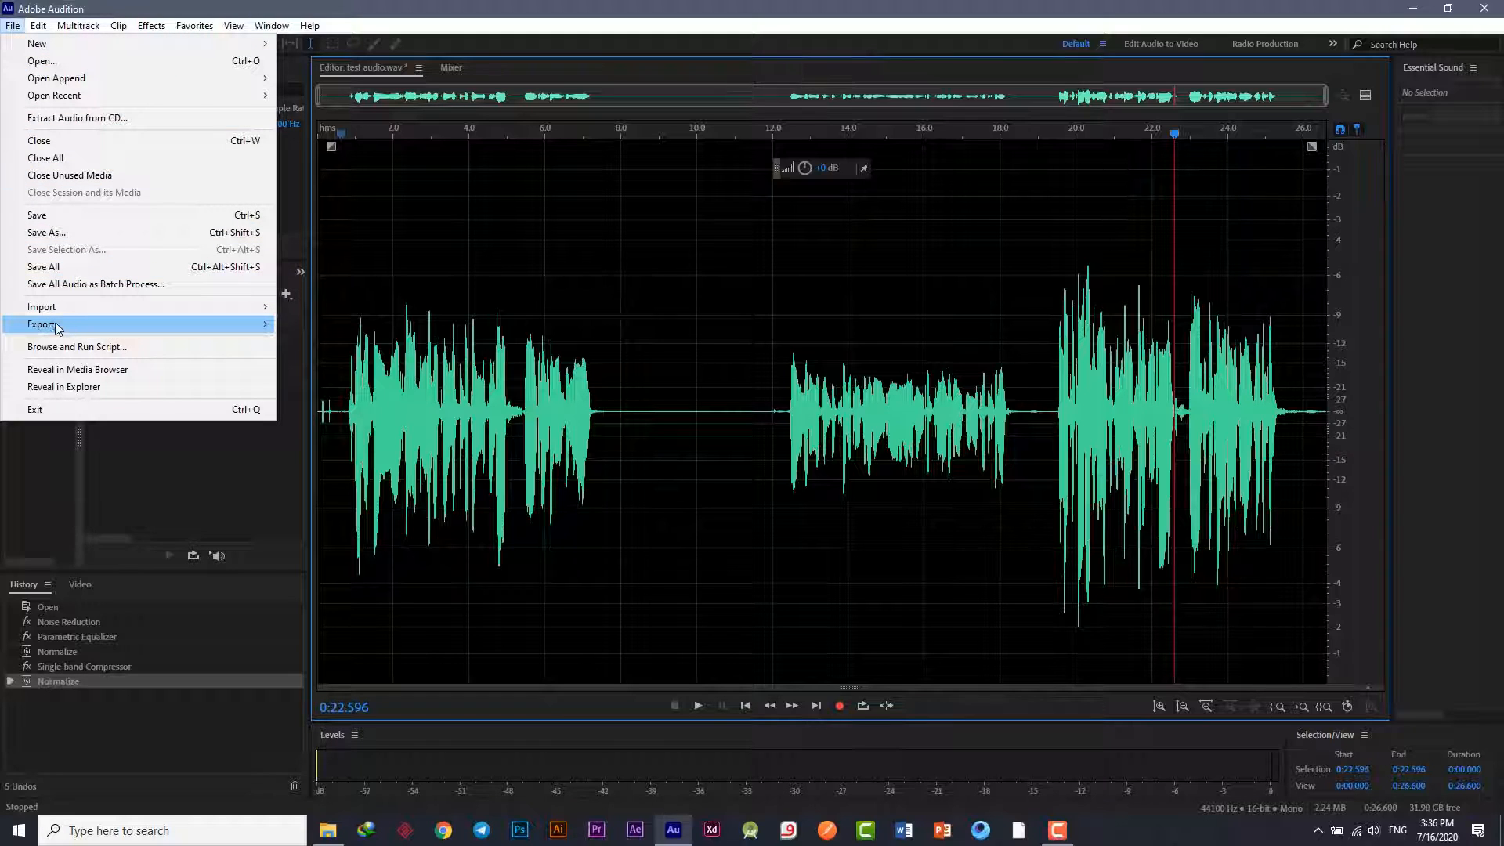
pyautogui.moveTo(75, 327)
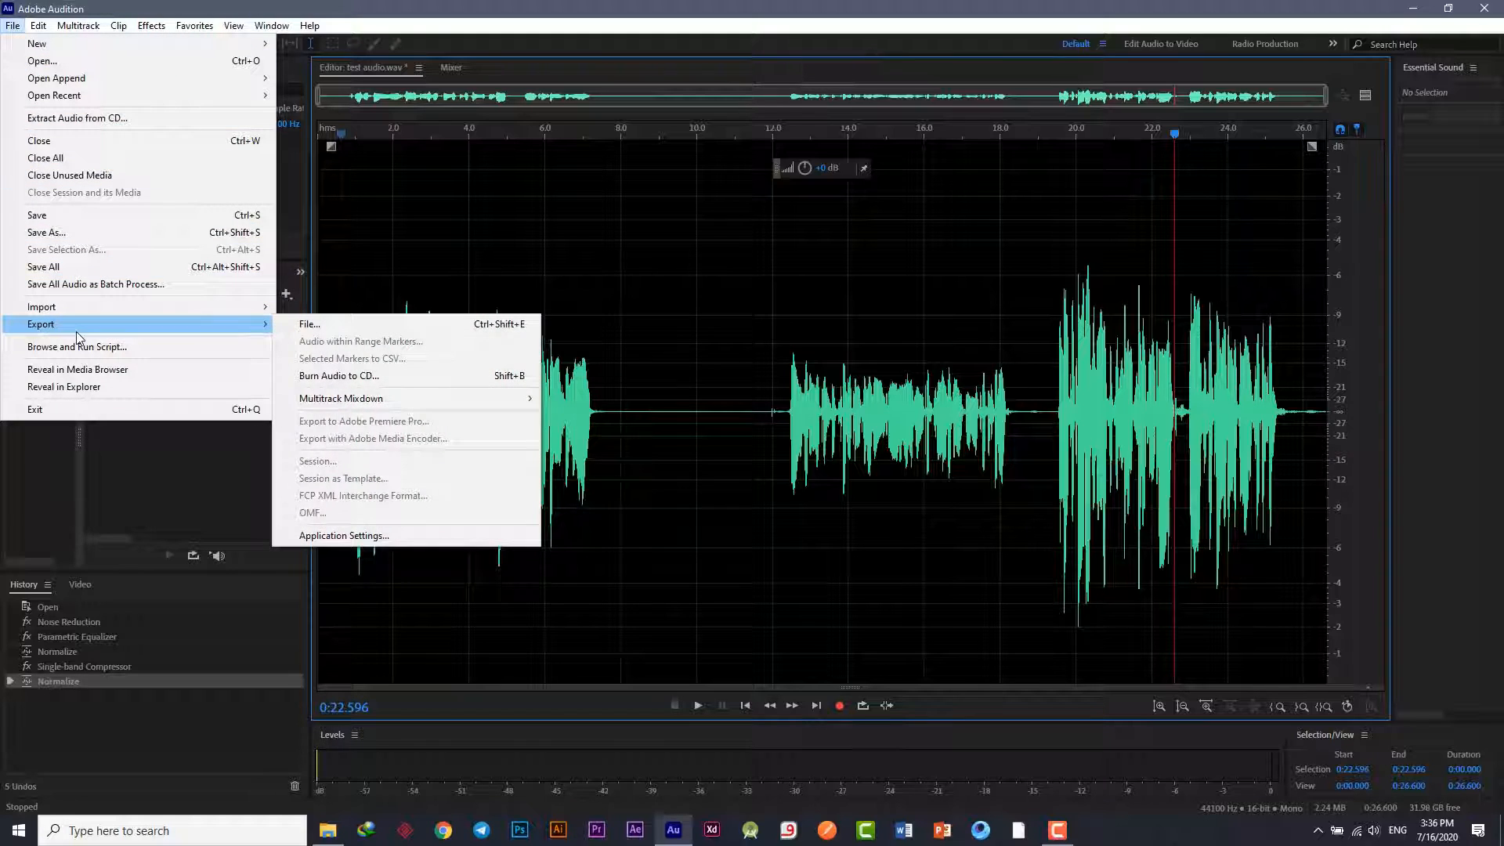
pyautogui.click(317, 324)
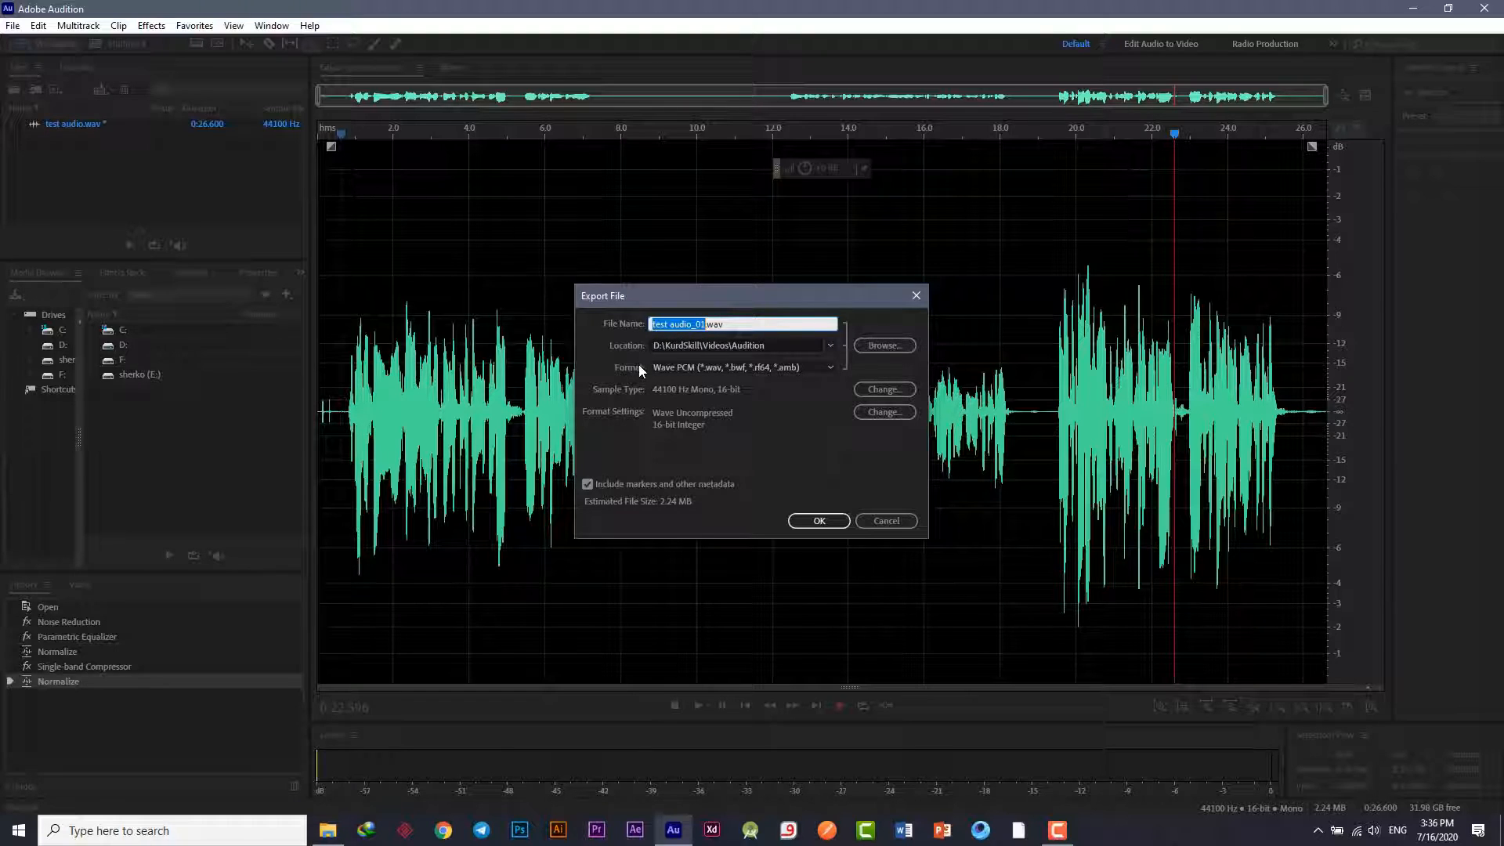
pyautogui.click(893, 351)
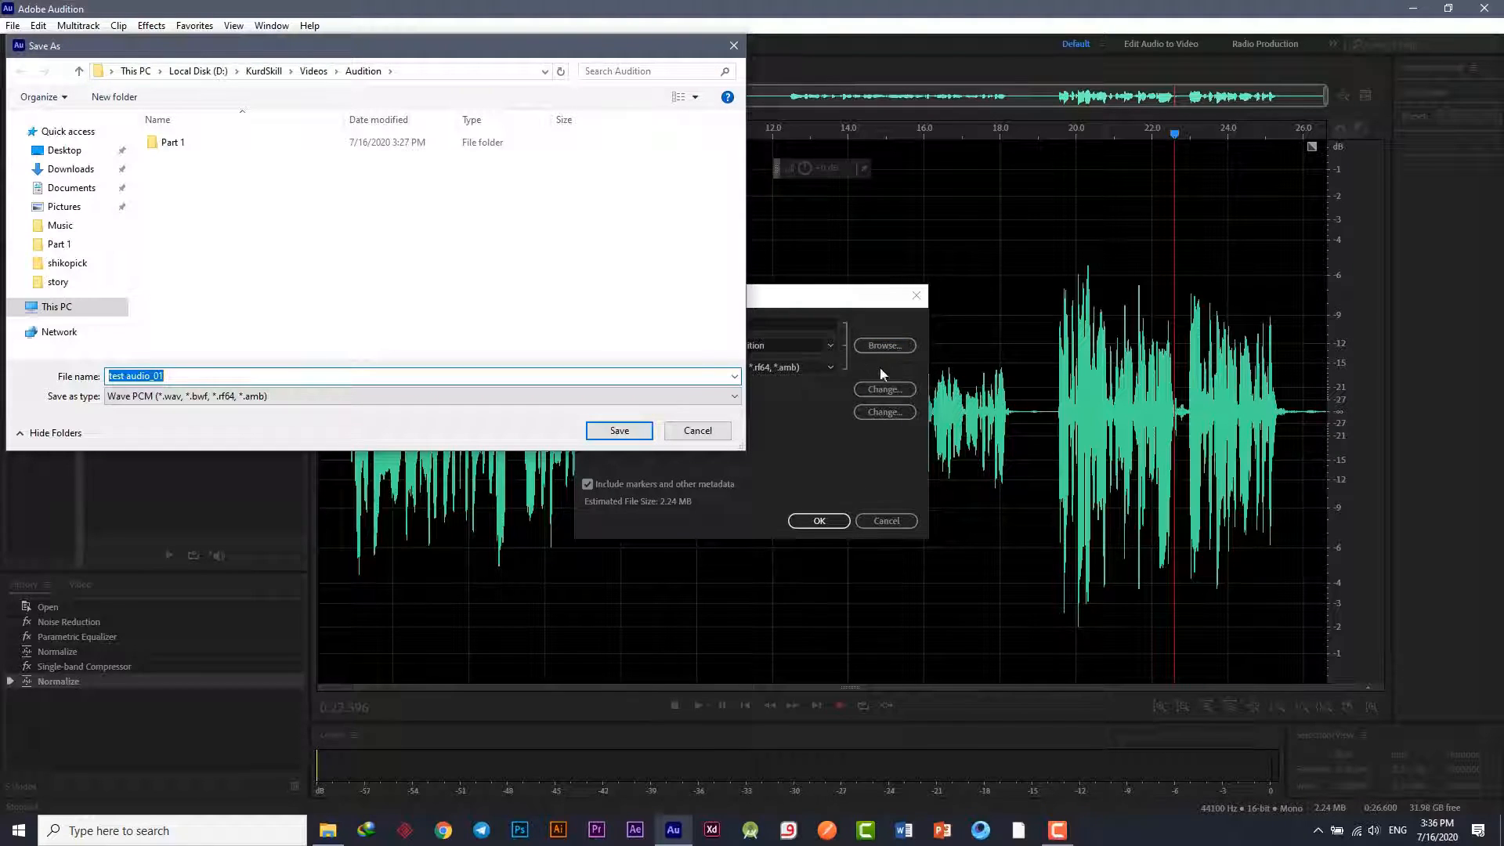
pyautogui.click(62, 150)
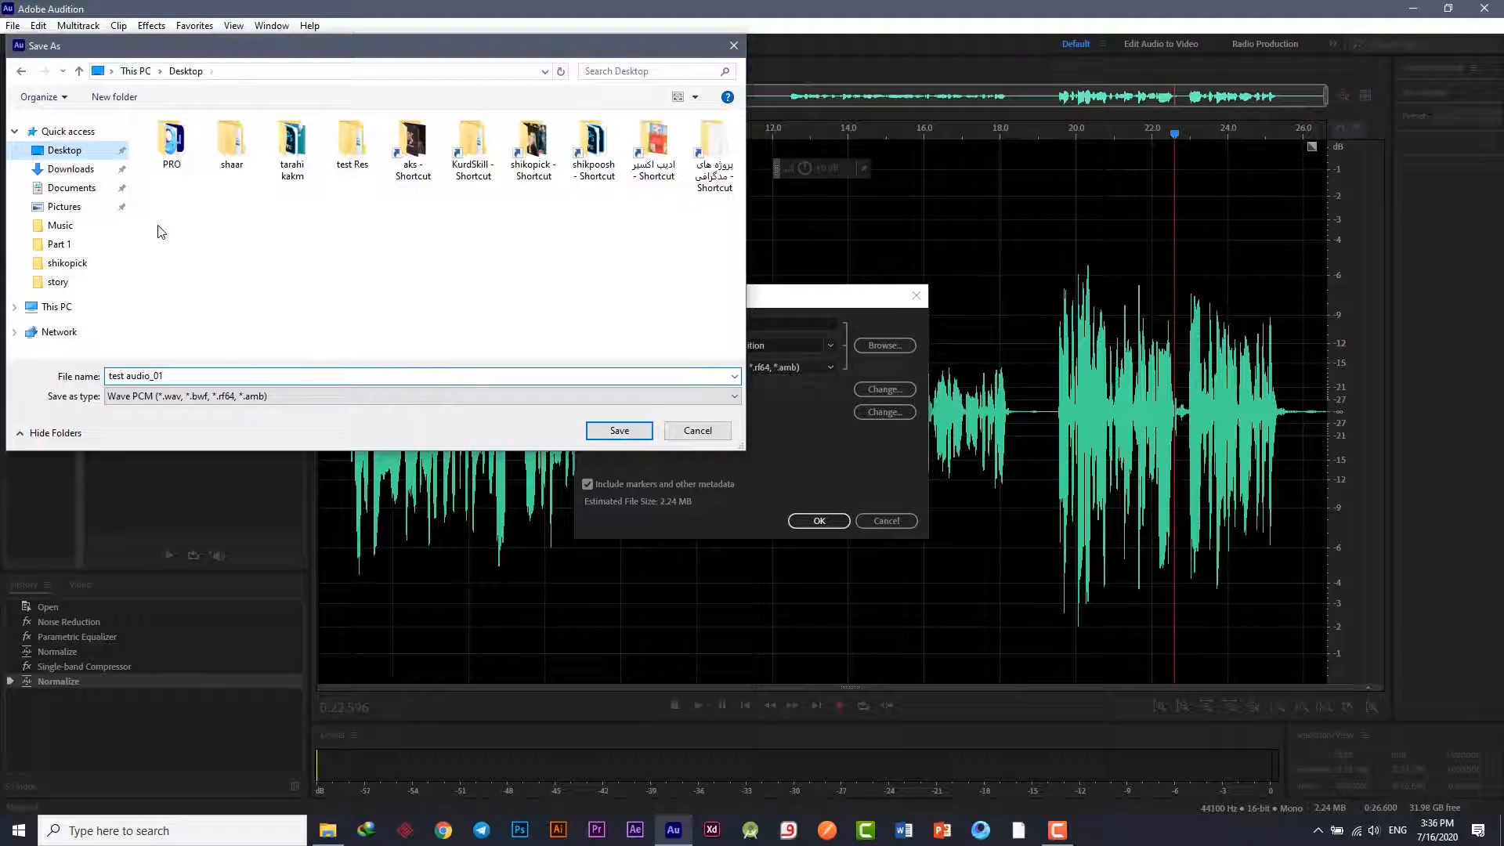
pyautogui.click(202, 377)
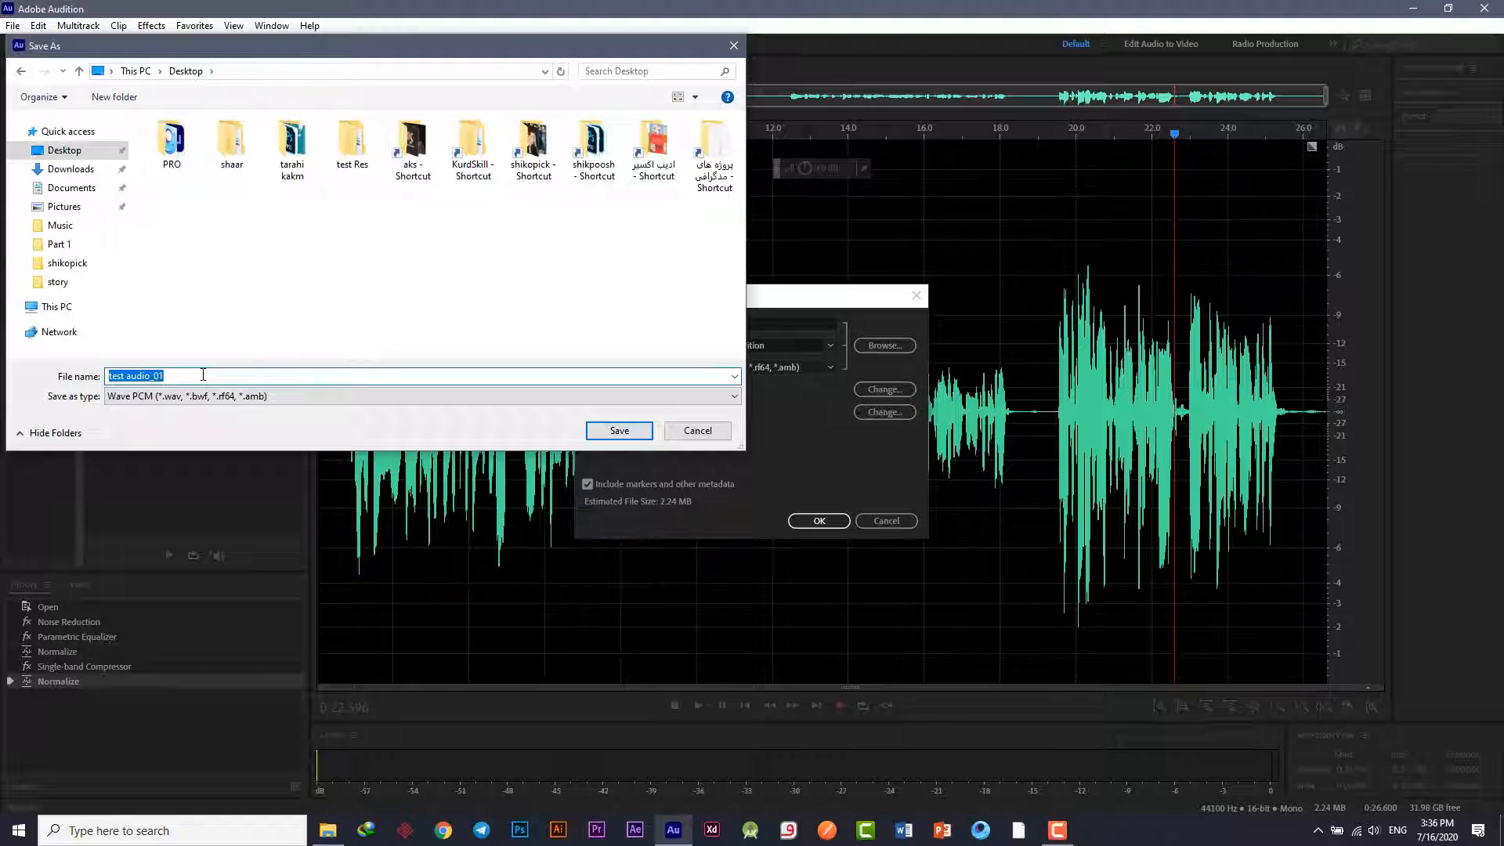
pyautogui.write('Kurd')
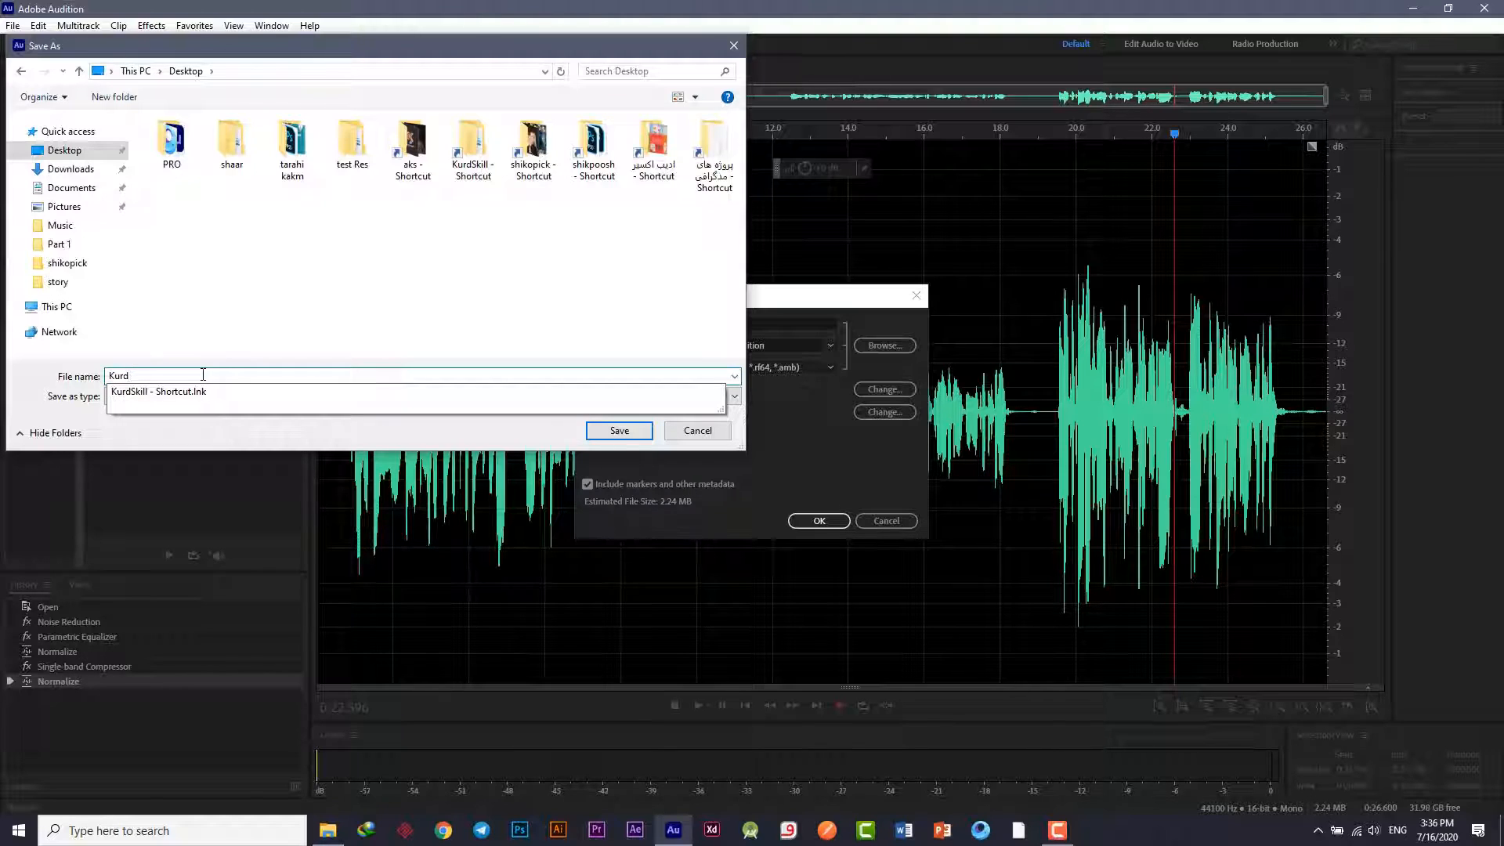
pyautogui.write('Skill Te')
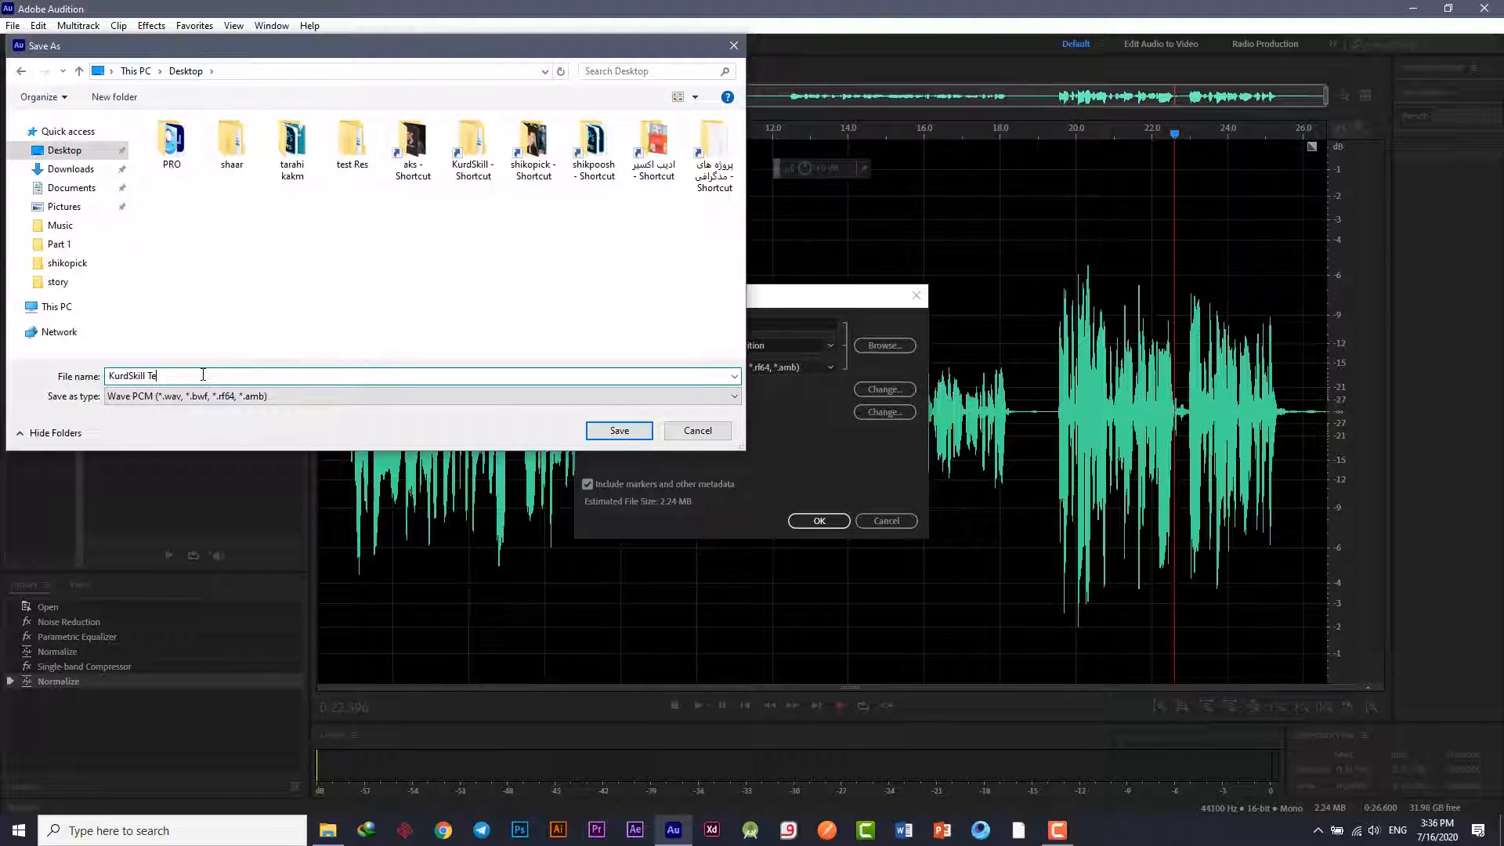
pyautogui.write('st')
pyautogui.click(619, 431)
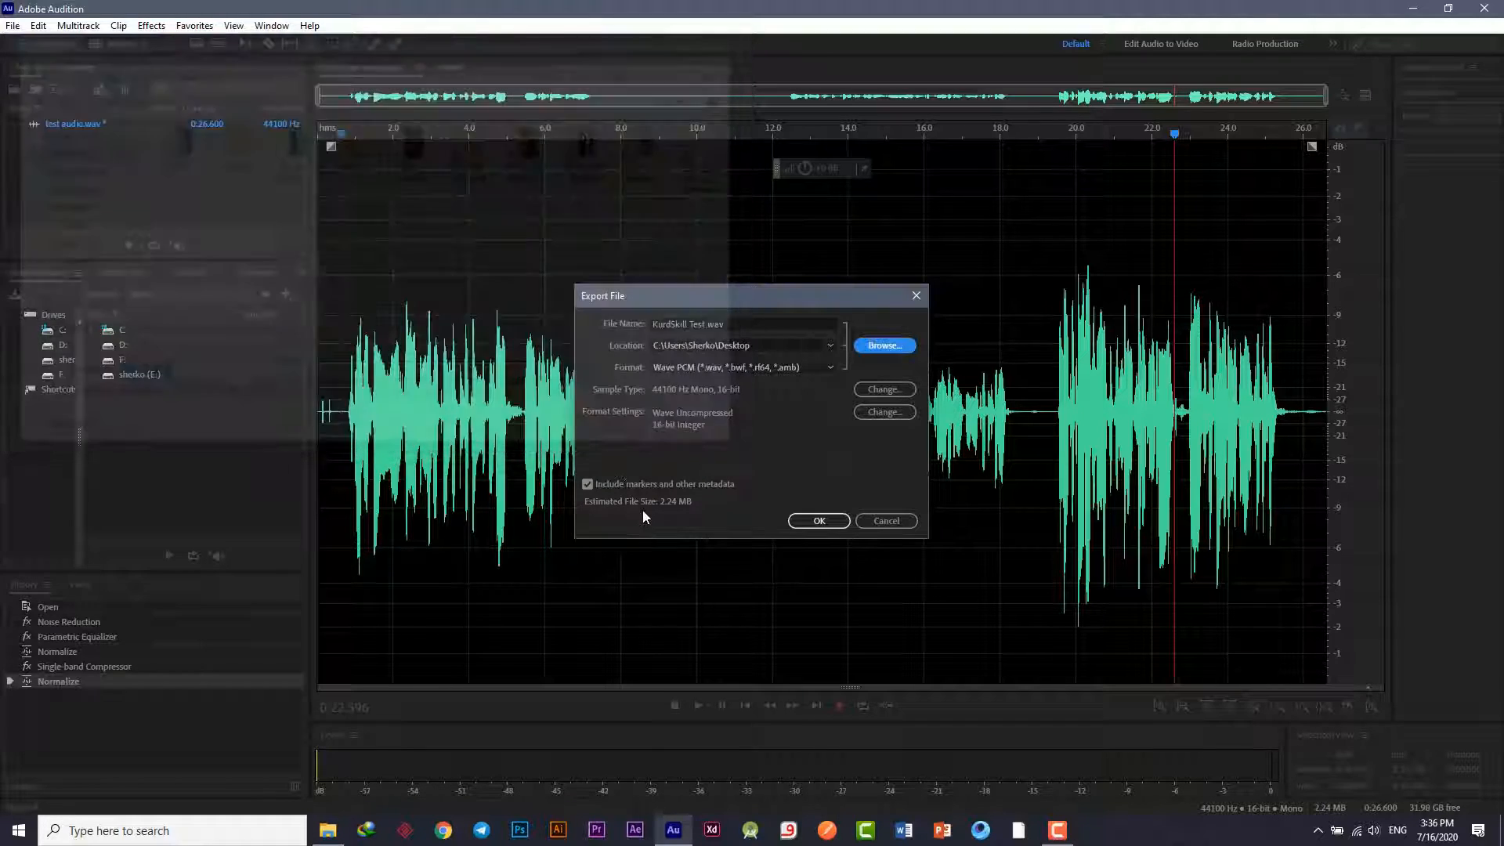
# Step: Keep the Wave PCM format, exclude markers and other metadata, and export the file
pyautogui.click(742, 367)
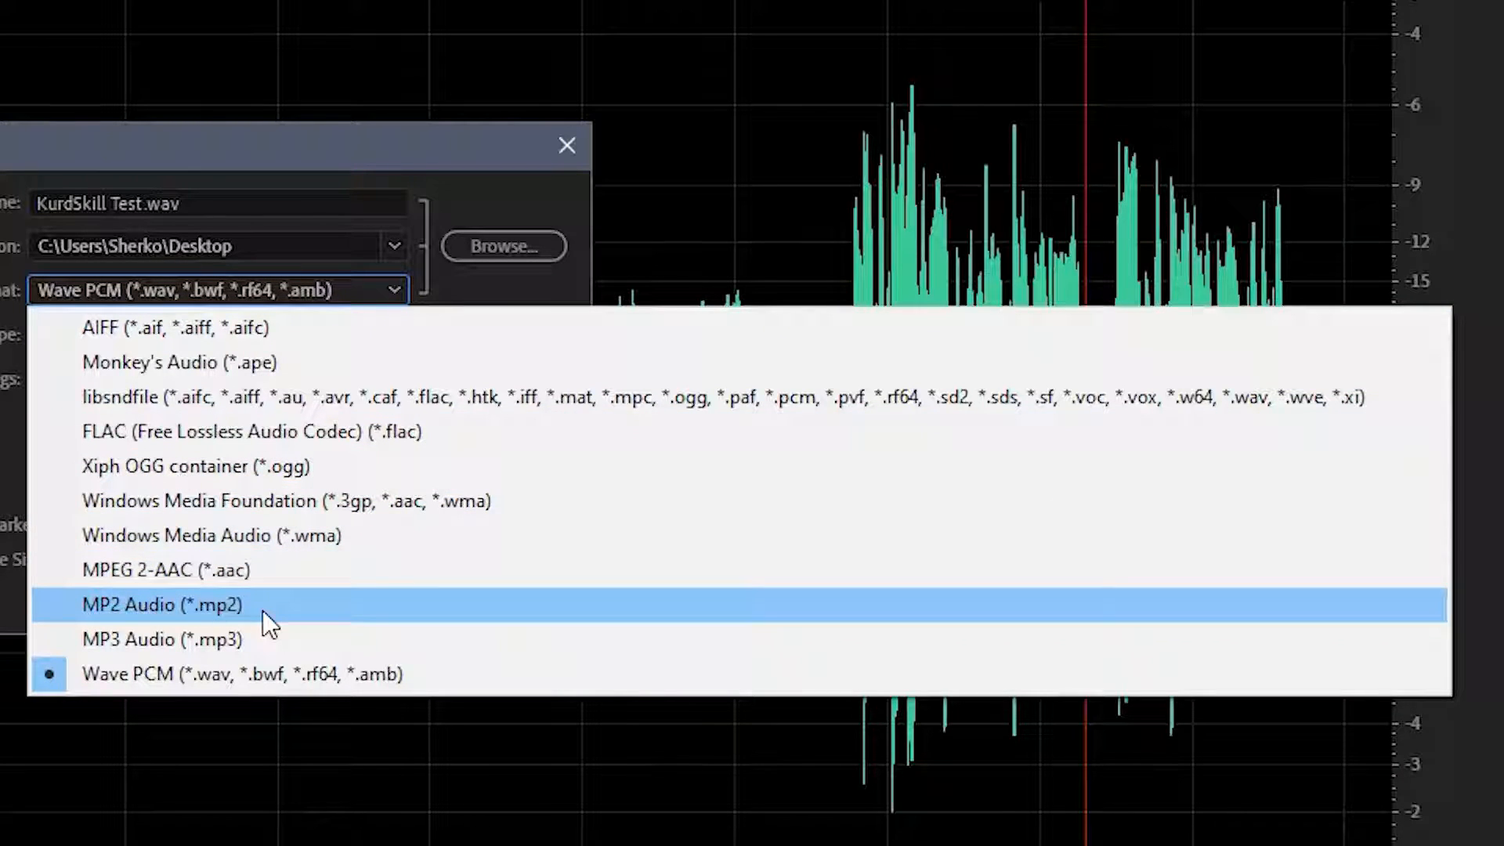
pyautogui.click(224, 680)
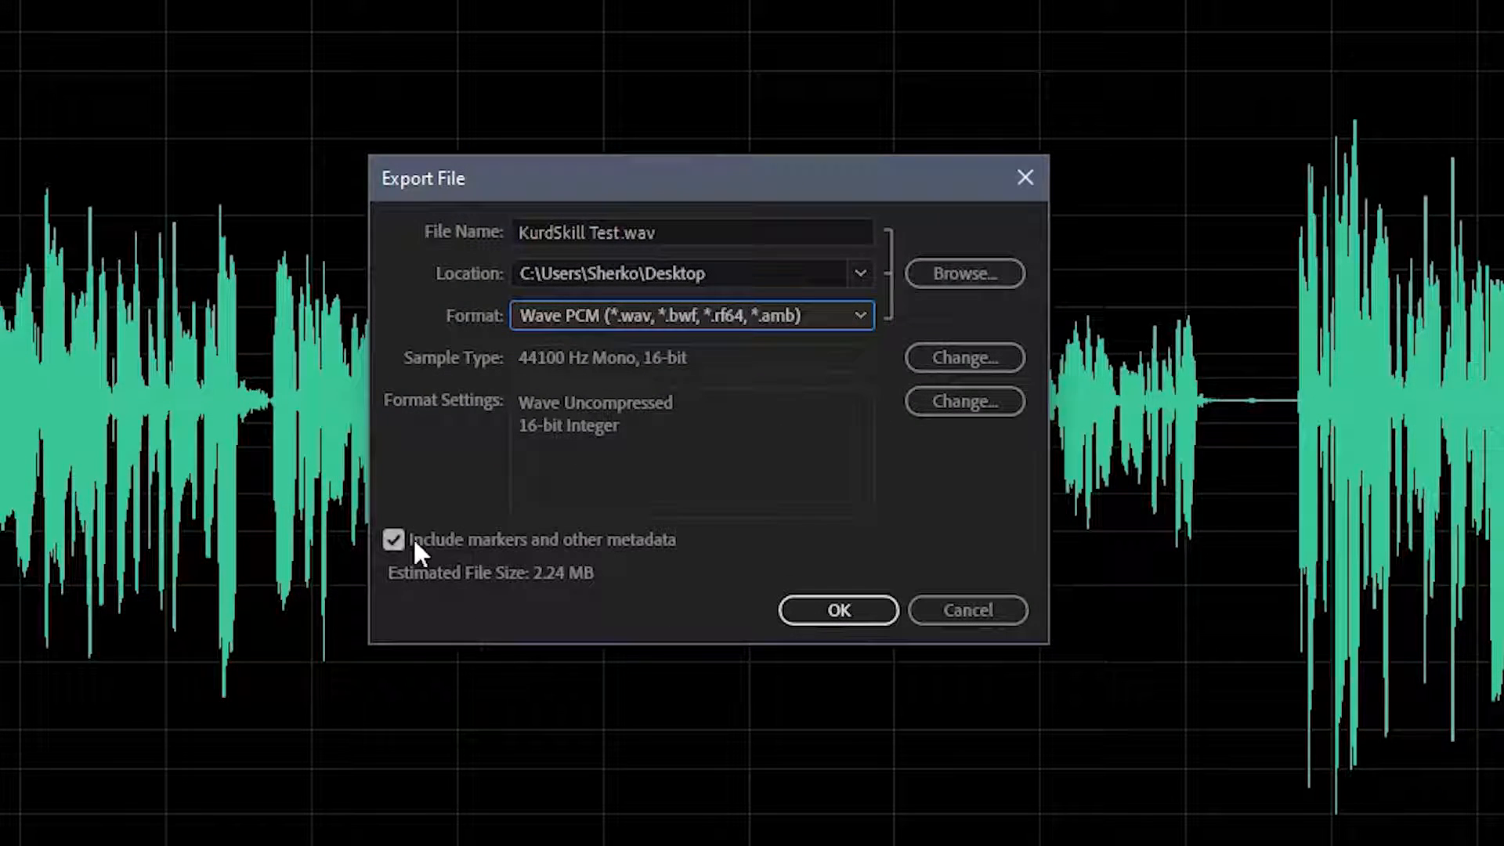
pyautogui.click(398, 543)
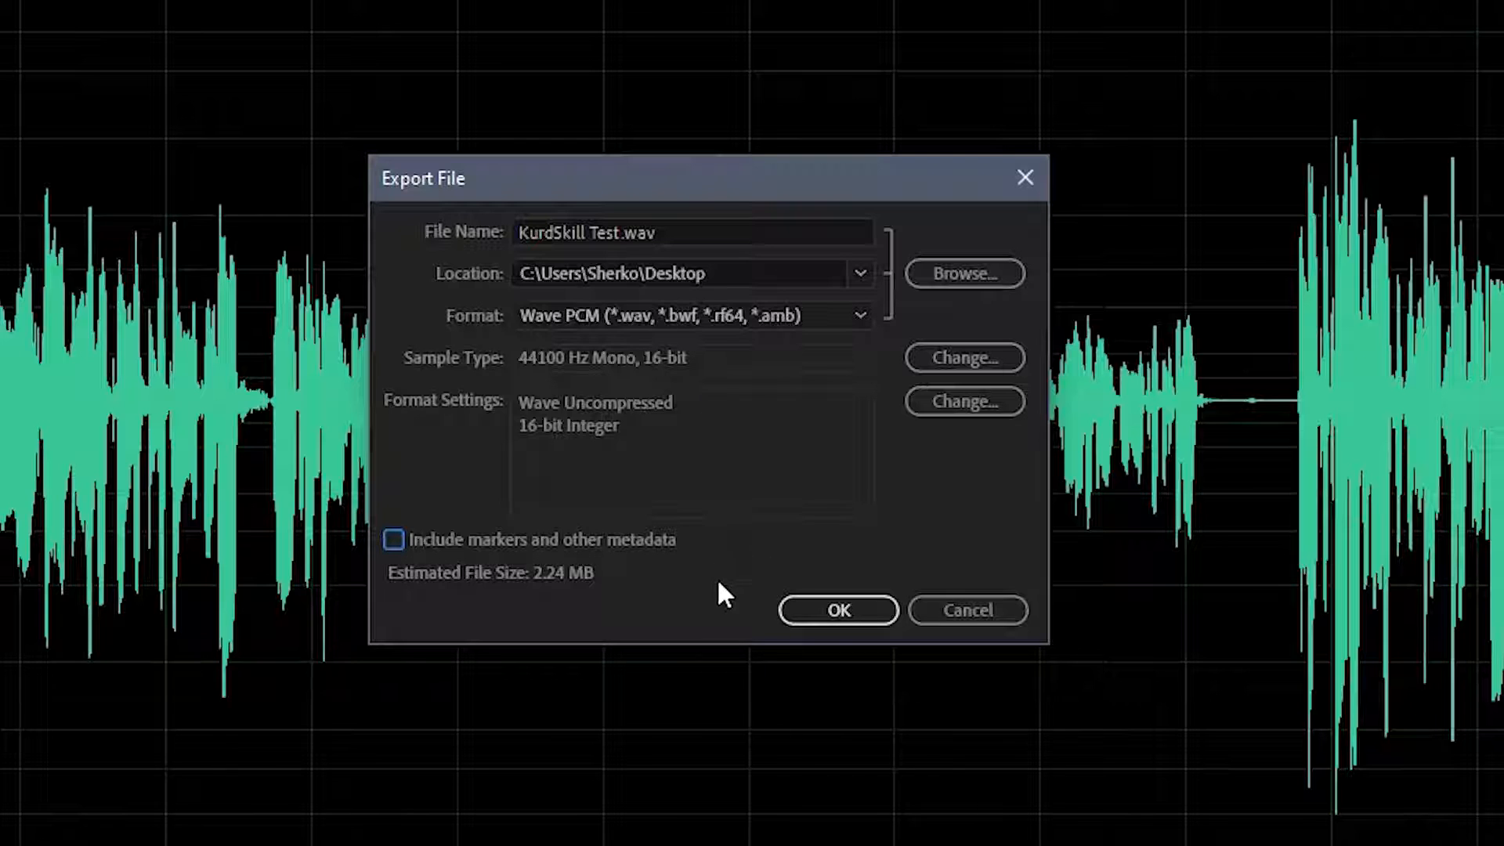
pyautogui.click(830, 622)
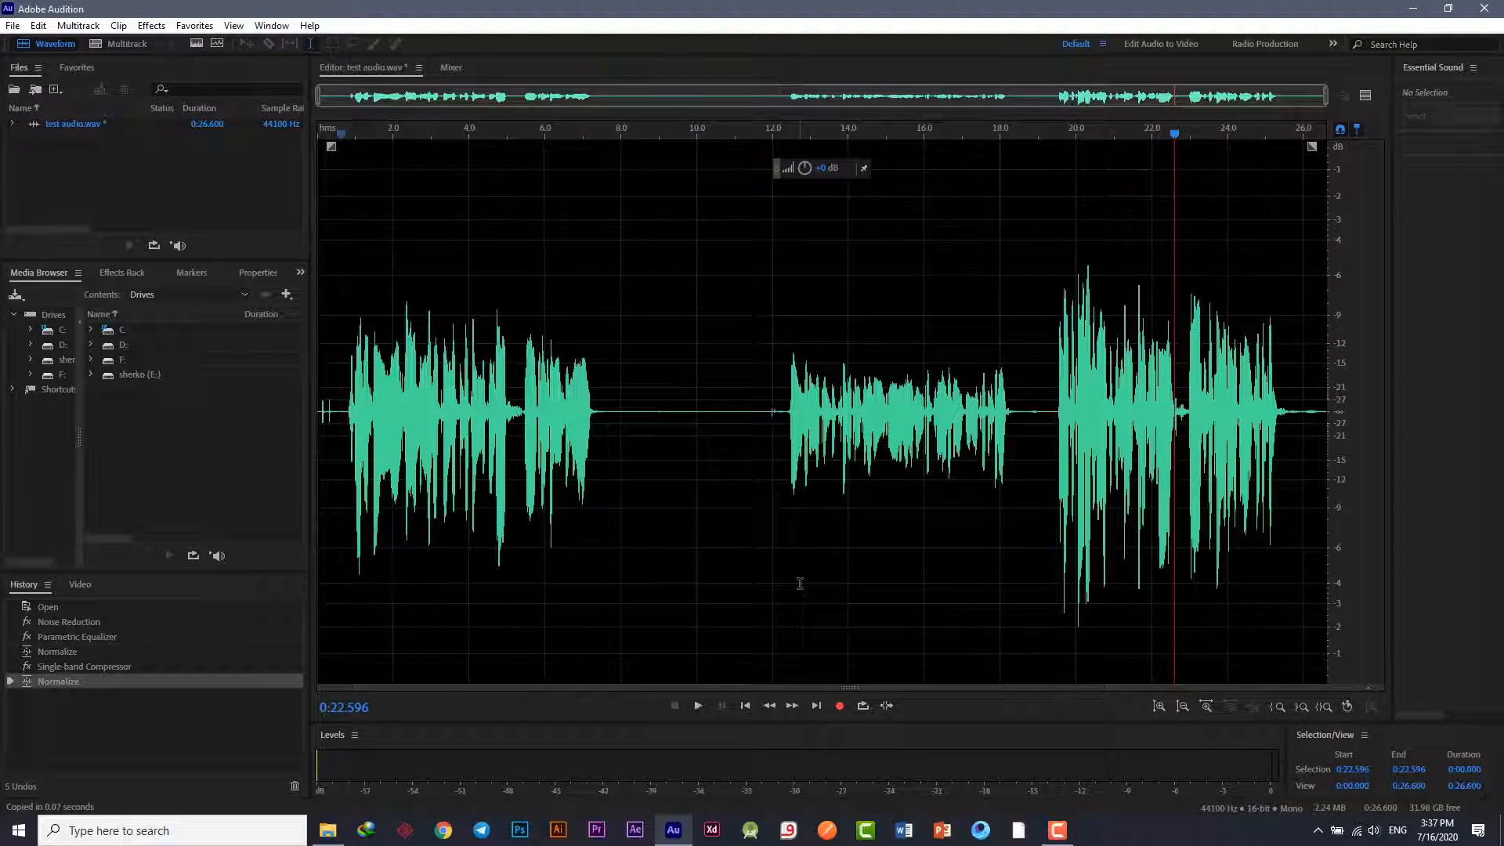
# Step: Switch to the Windows desktop and examine the properties of the exported KurdSkill Test wave file, then close them
pyautogui.click(1417, 8)
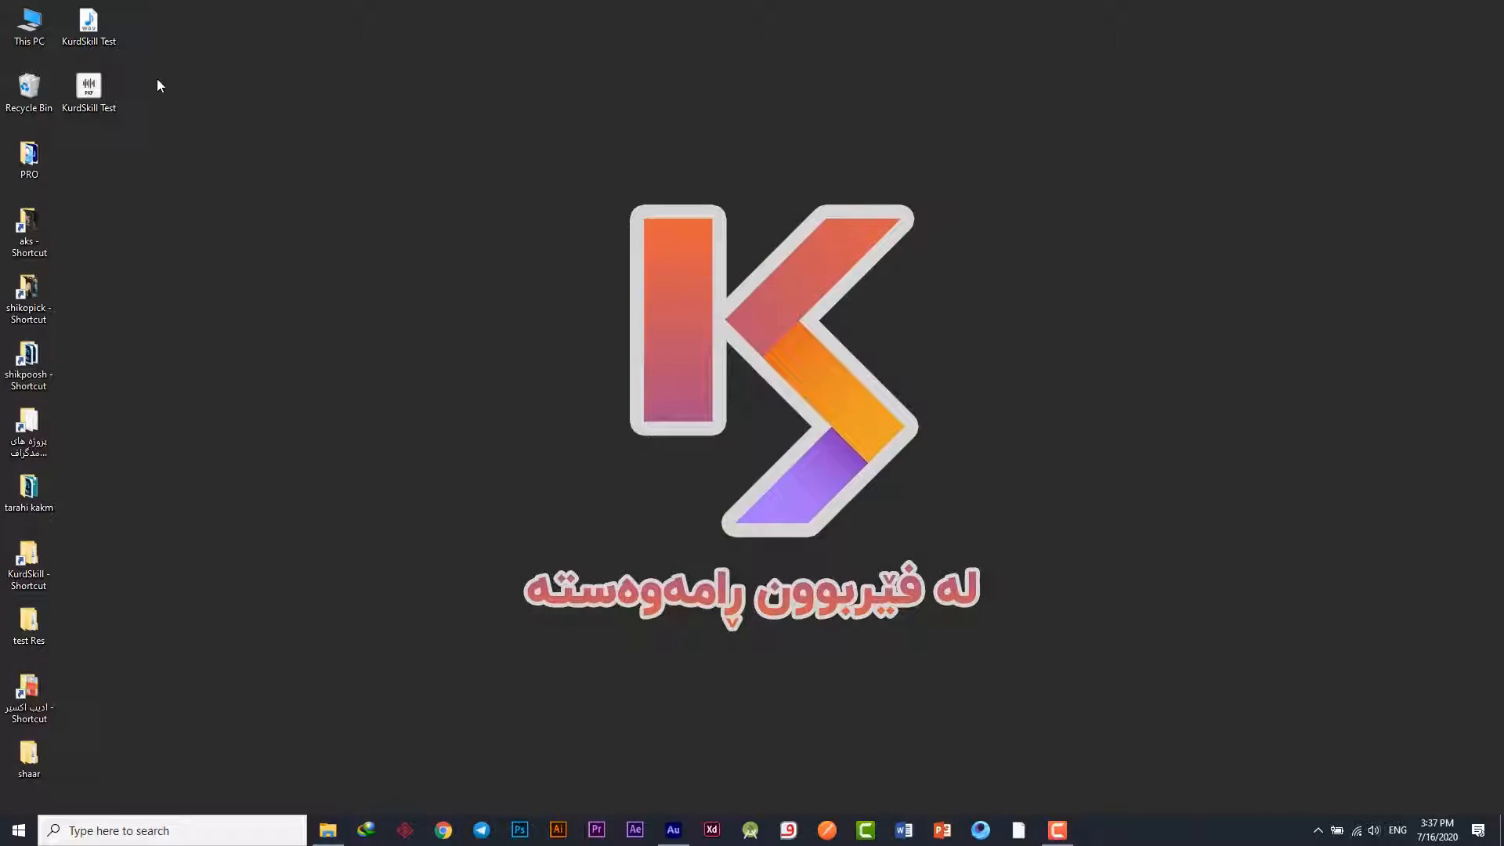
pyautogui.rightClick(87, 24)
pyautogui.click(157, 408)
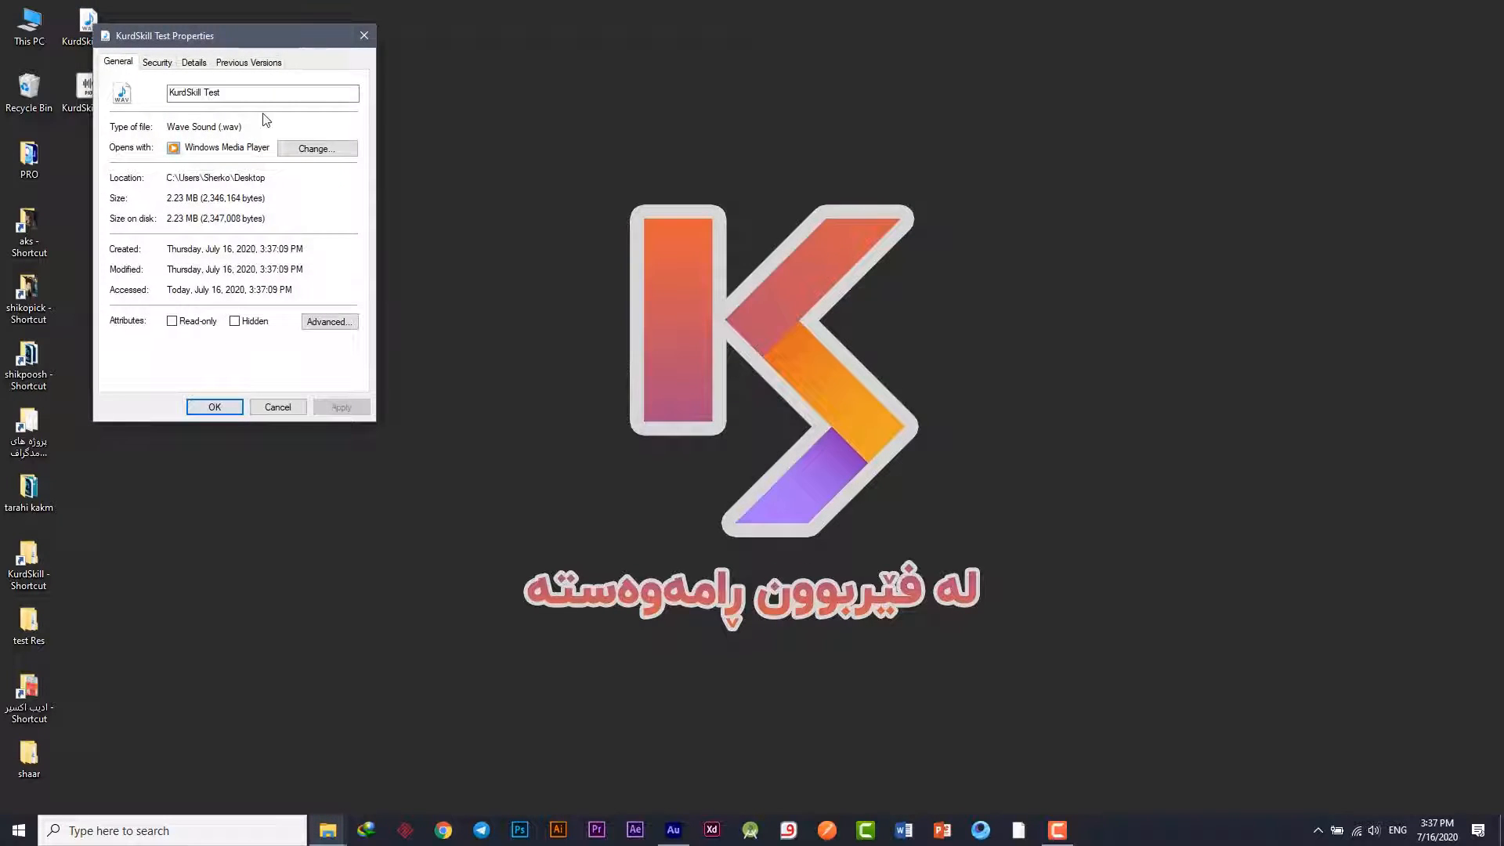
pyautogui.moveTo(230, 37); pyautogui.dragTo(326, 81)
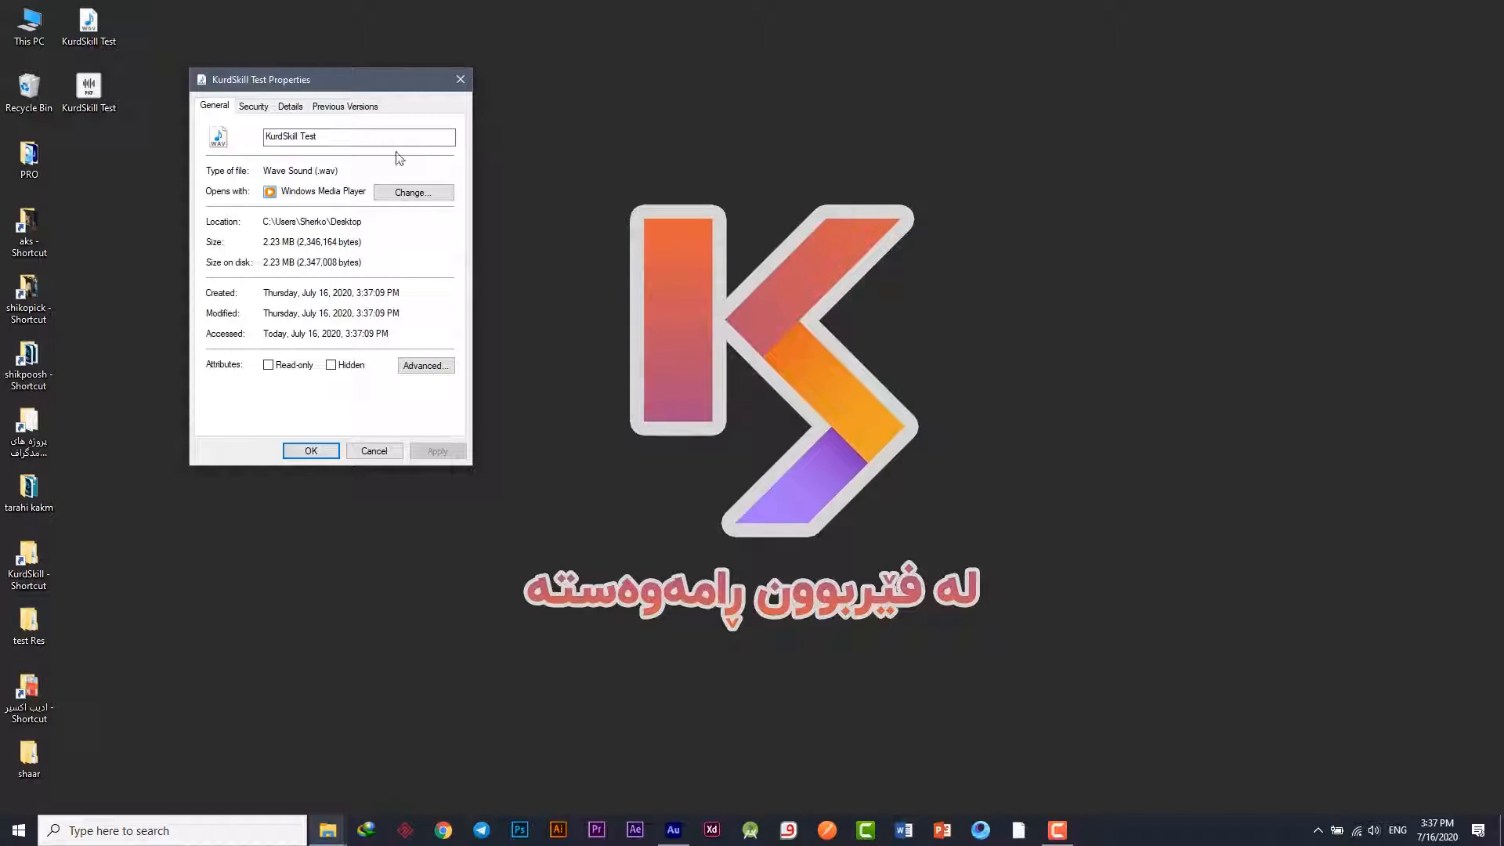
pyautogui.click(460, 80)
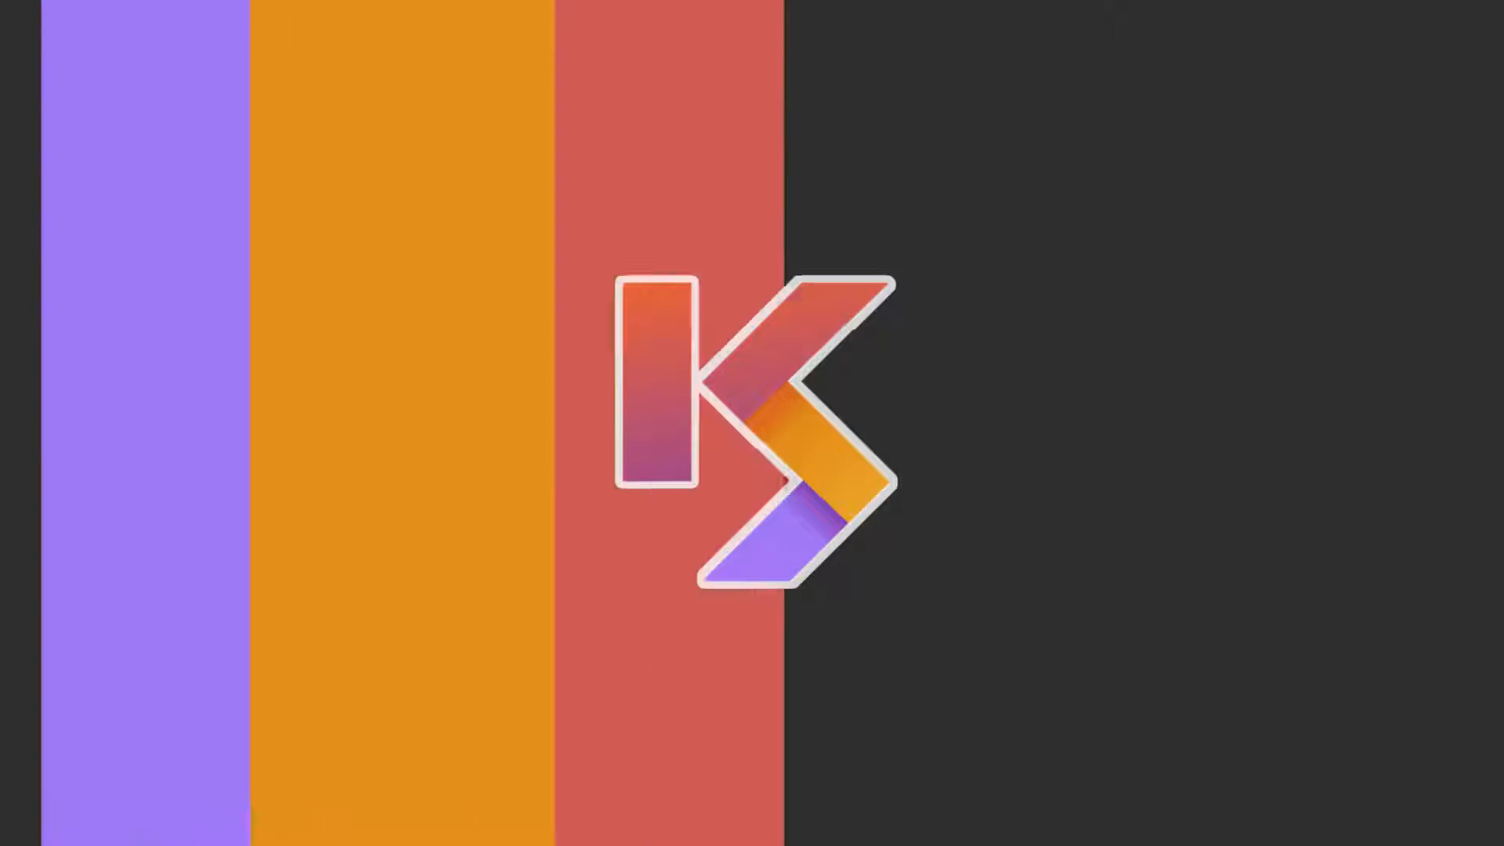